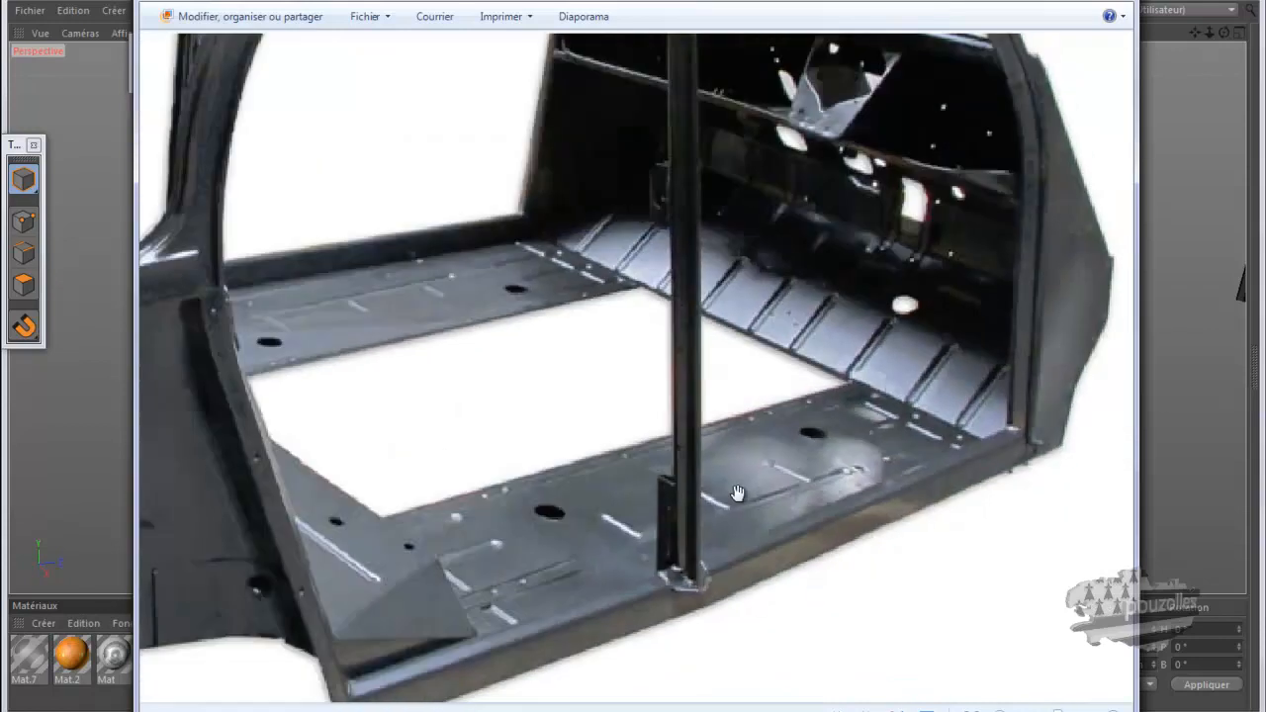
Step: Examine the reference photo of the bodyshell, focusing on the floor, door sills and central pillar
scroll(1094, 354, "up", 2)
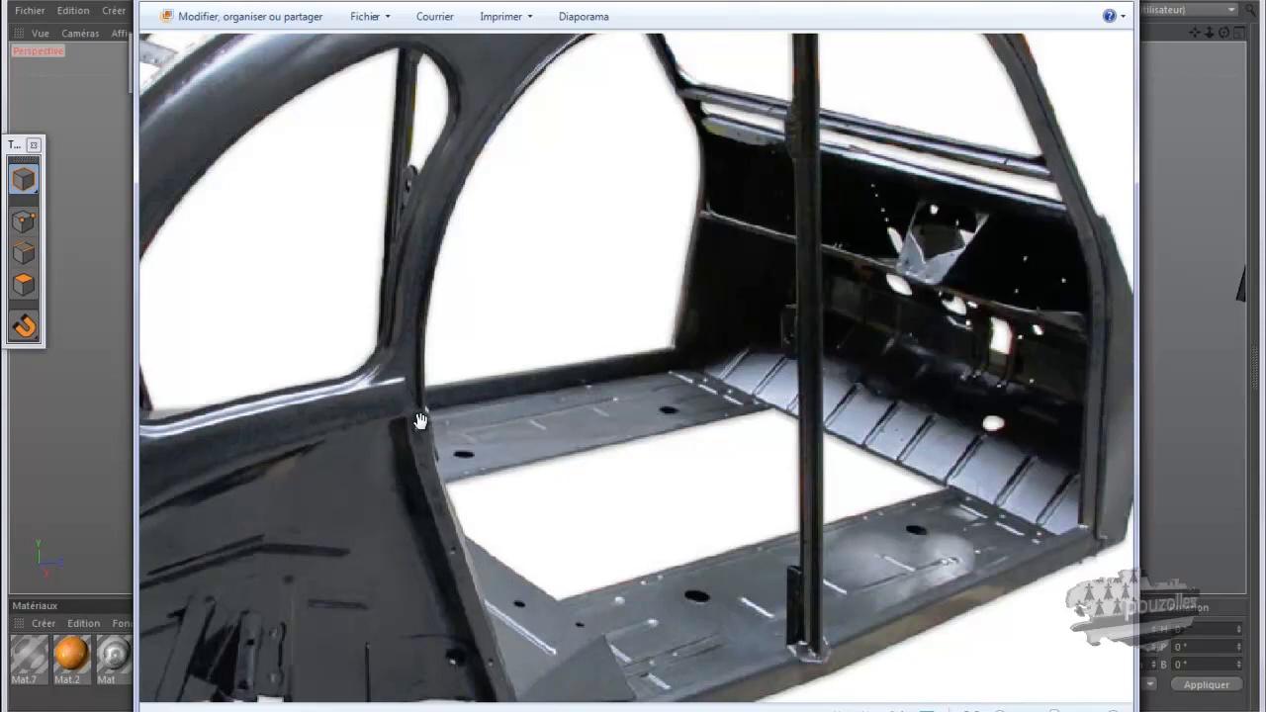
scroll(427, 419, "down", 1)
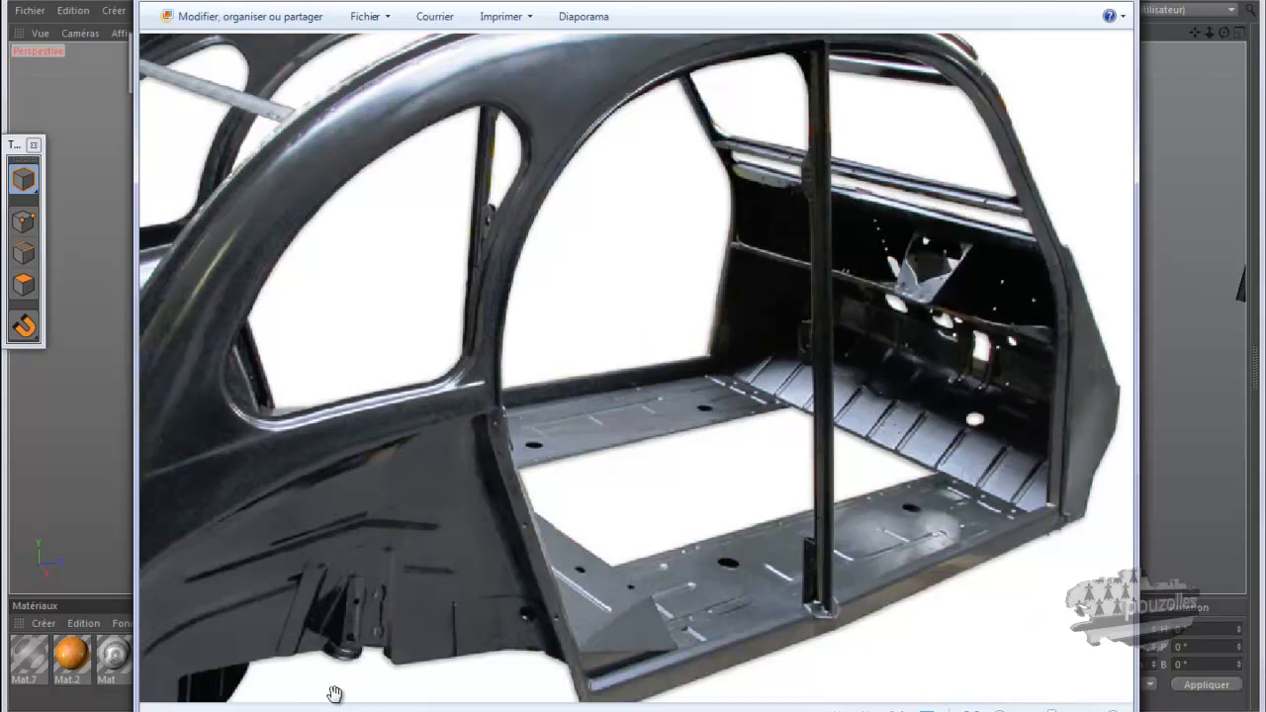
left_click(367, 708)
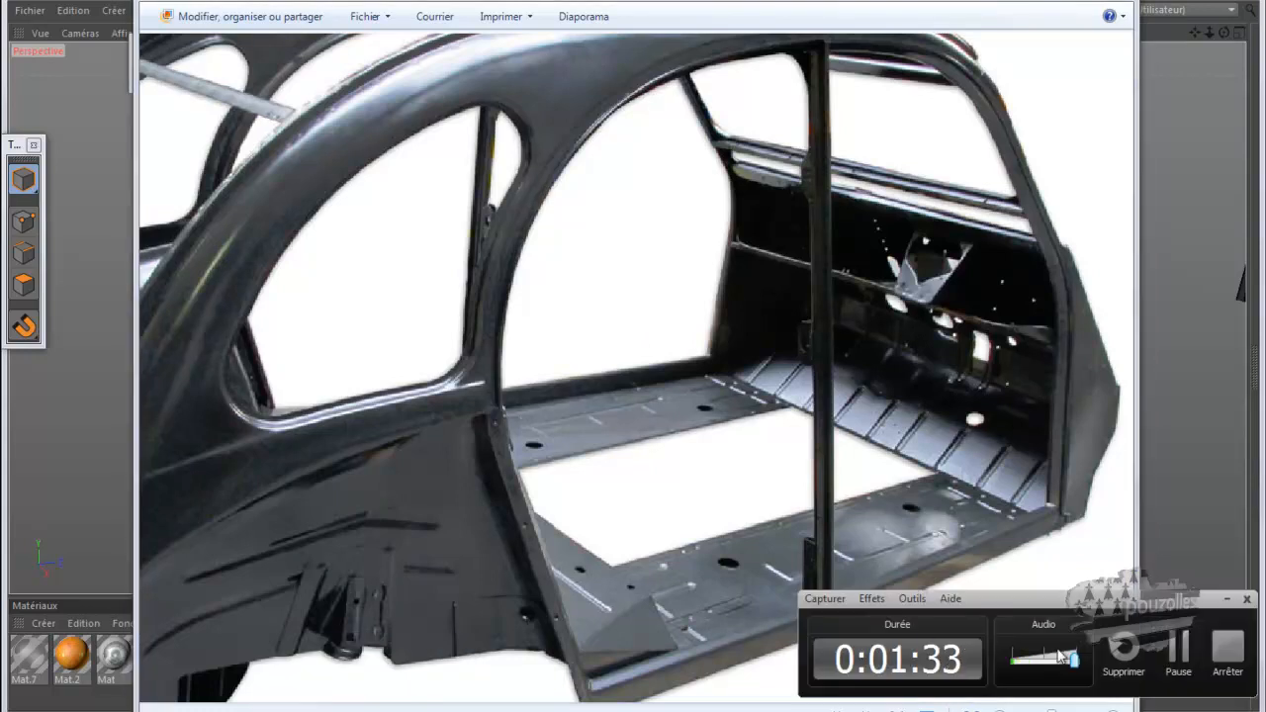
left_click(1179, 653)
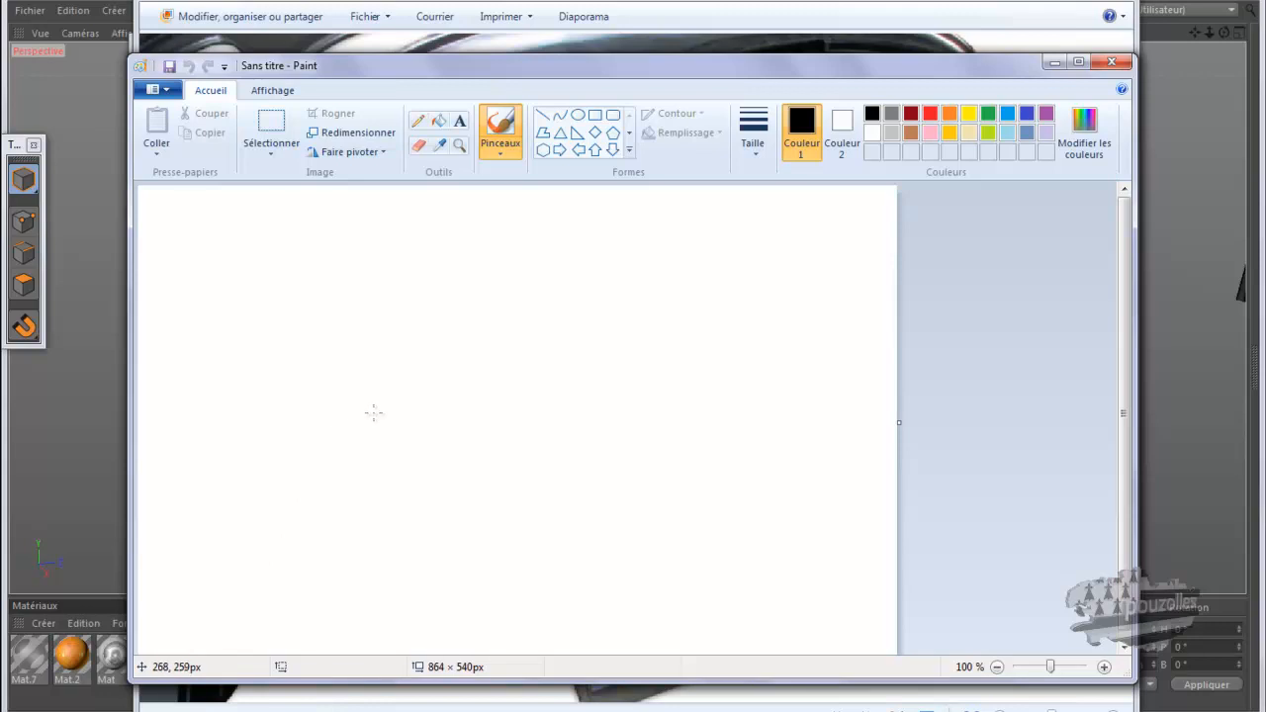
Step: Sketch a body panel line in Paint ending in a stepped profile with folds on both sides
left_click_drag(463, 224, 452, 335)
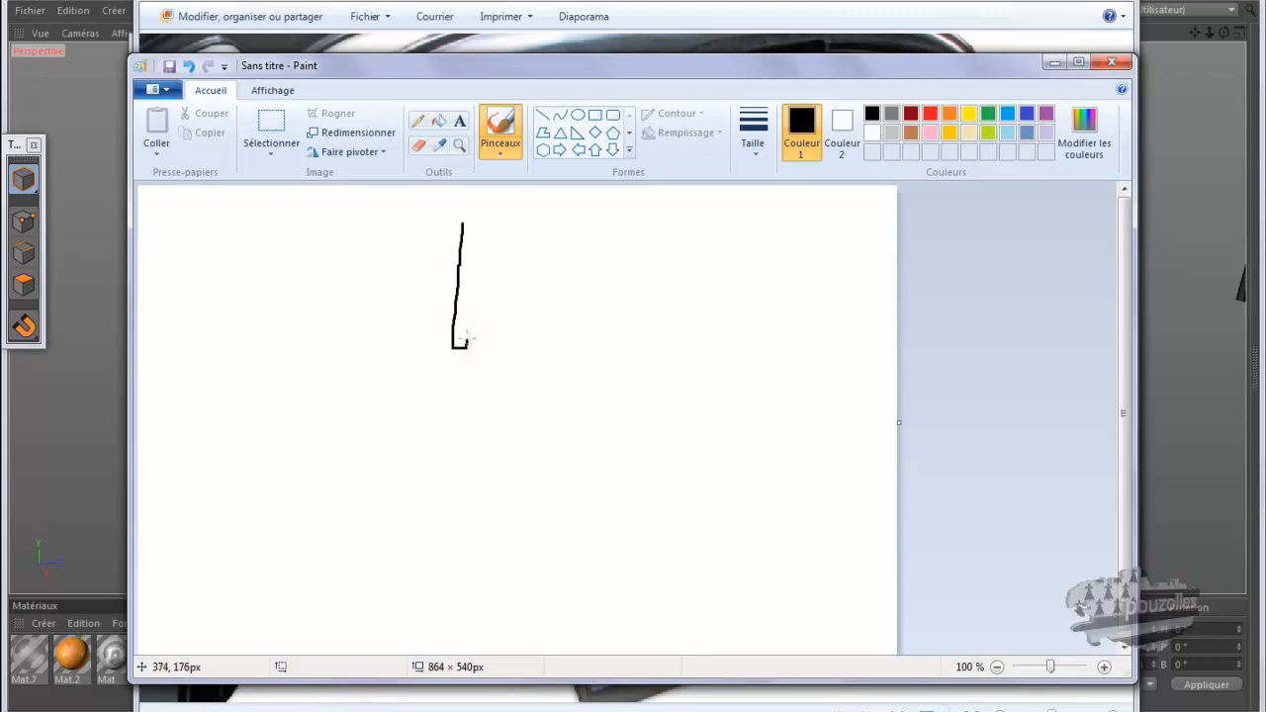
mouse_move(474, 338)
left_mouse_down()
mouse_move(444, 366)
mouse_move(437, 347)
mouse_move(453, 342)
left_mouse_up()
left_click_drag(1001, 70, 913, 73)
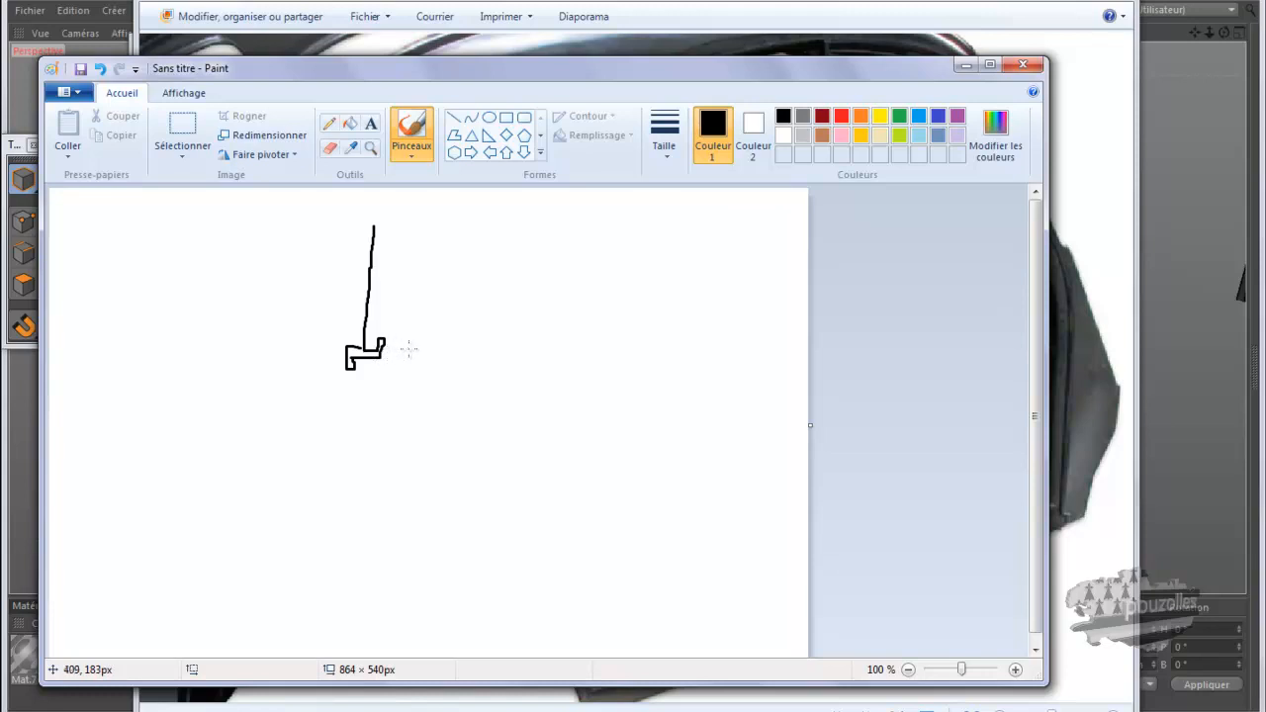
Step: Sketch a second panel profile beside the first, with a hooked fold, two parallel vertical lines below it, a redrawn opposite lip and a slanted line
left_click_drag(557, 228, 554, 341)
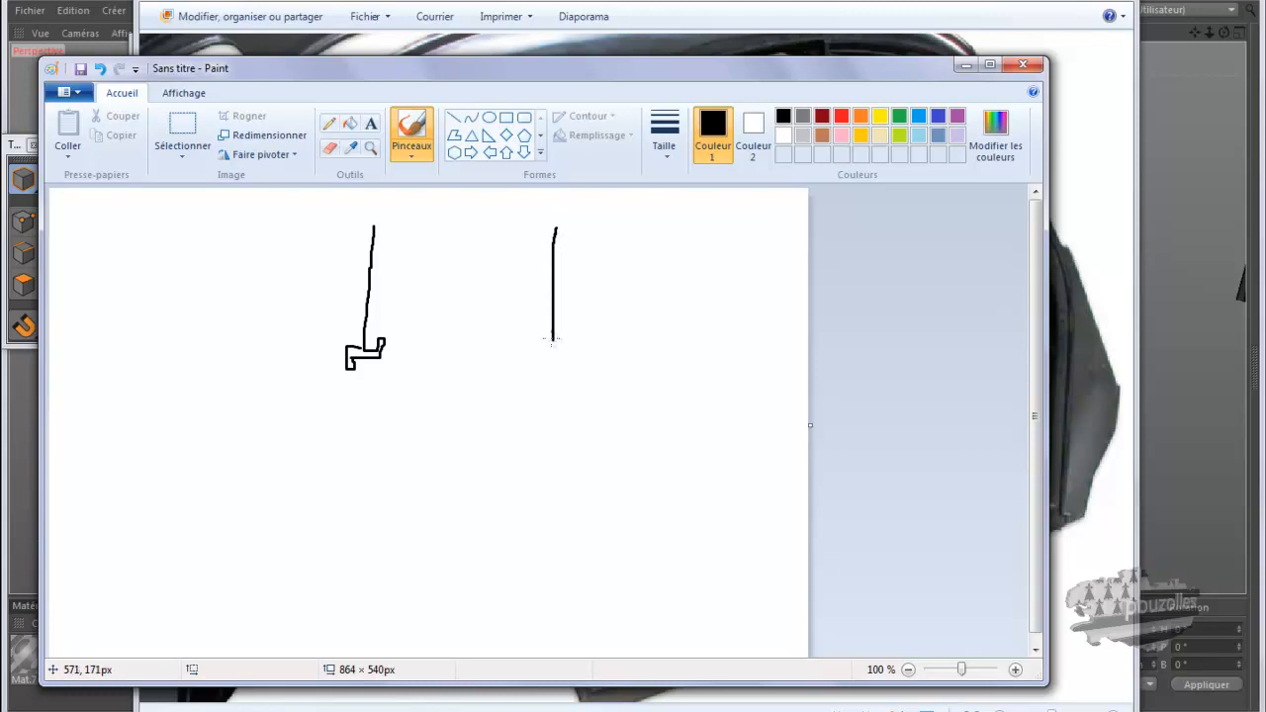
mouse_move(538, 338)
left_mouse_down()
mouse_move(525, 336)
mouse_move(546, 334)
left_mouse_up()
left_click_drag(554, 341, 561, 520)
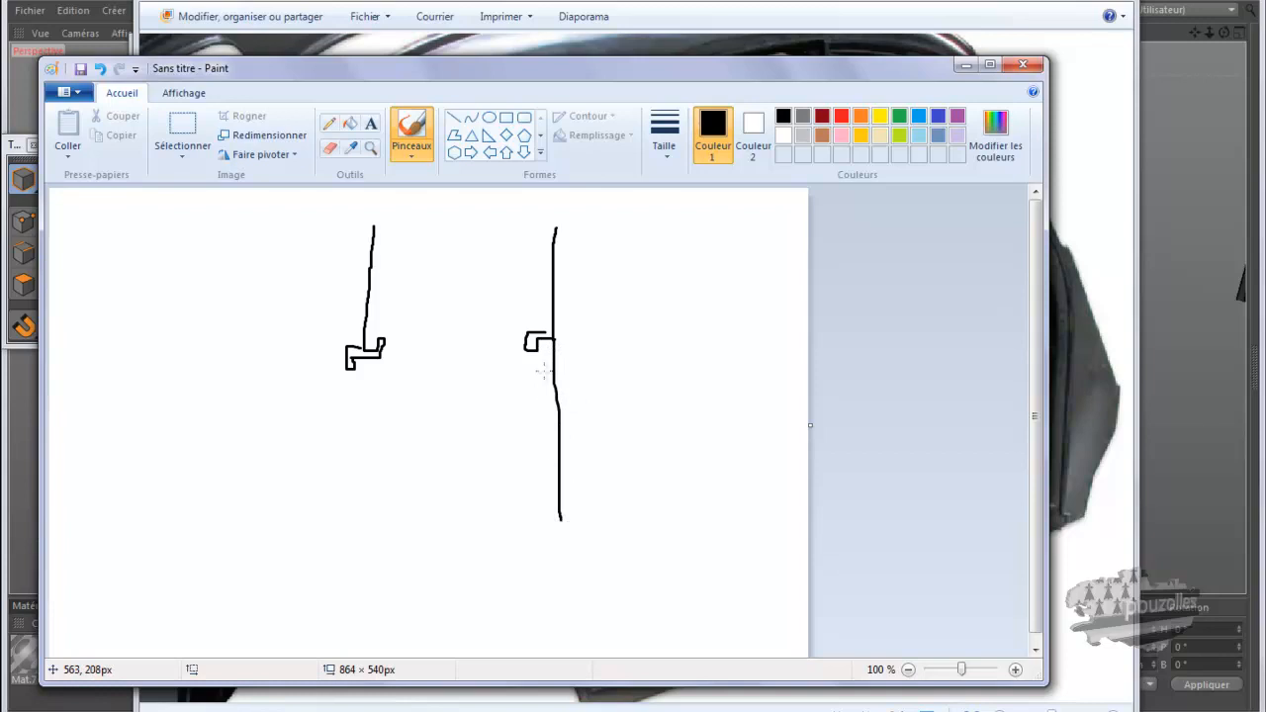
left_click_drag(540, 351, 539, 514)
left_click_drag(564, 337, 562, 326)
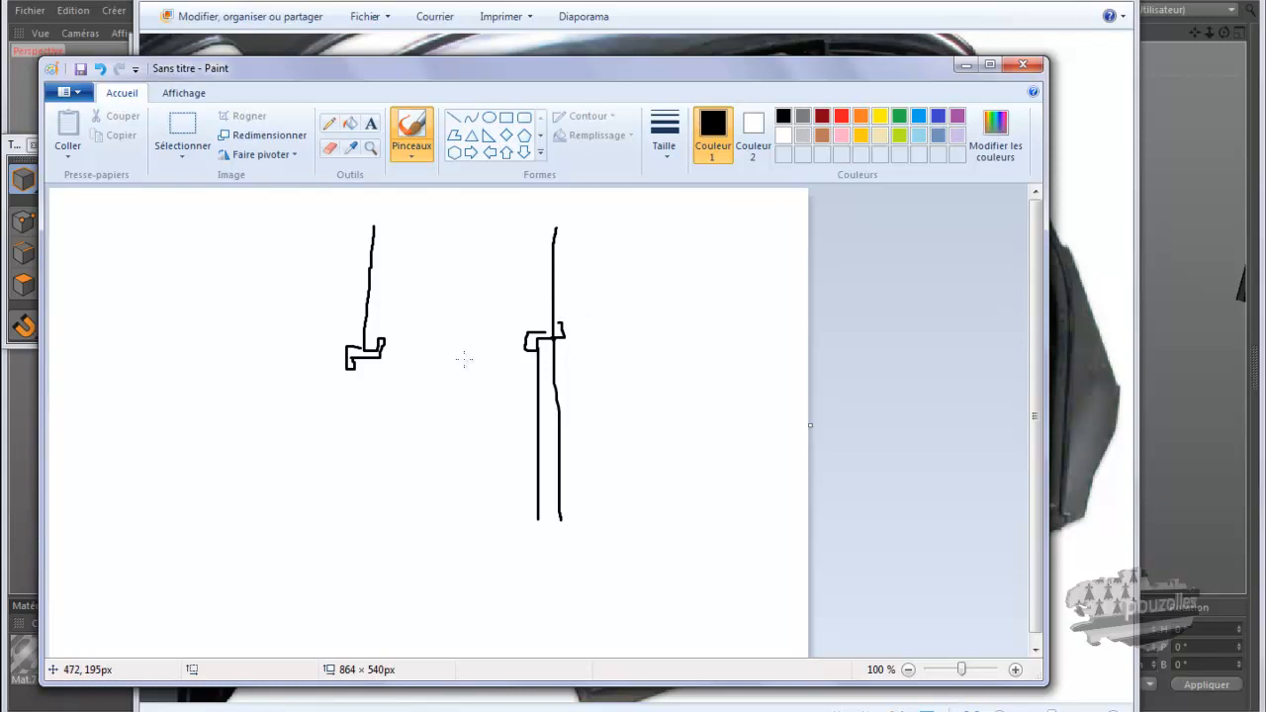
key("ctrl+z")
left_click_drag(570, 340, 562, 325)
mouse_move(509, 304)
left_mouse_down()
mouse_move(531, 347)
mouse_move(545, 328)
left_mouse_up()
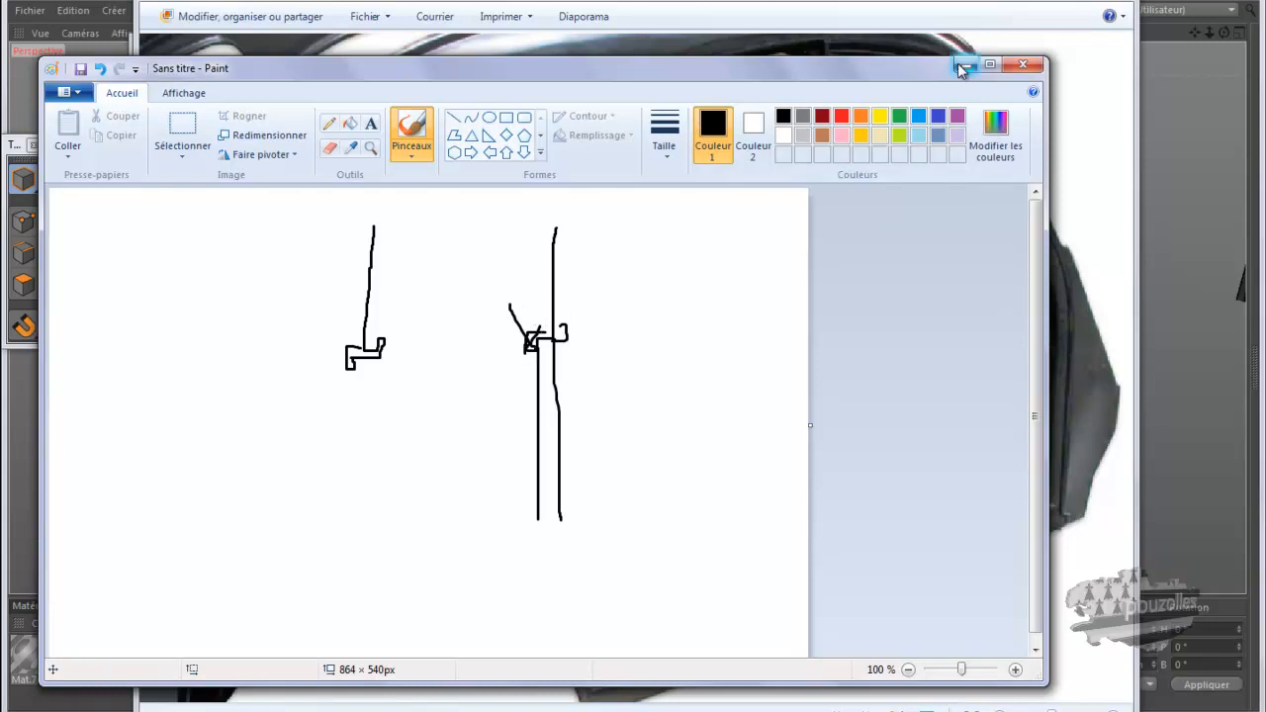
Step: Put away the sketch and the reference photo and return to the Cinema 4D model
left_click(1023, 64)
left_click(545, 390)
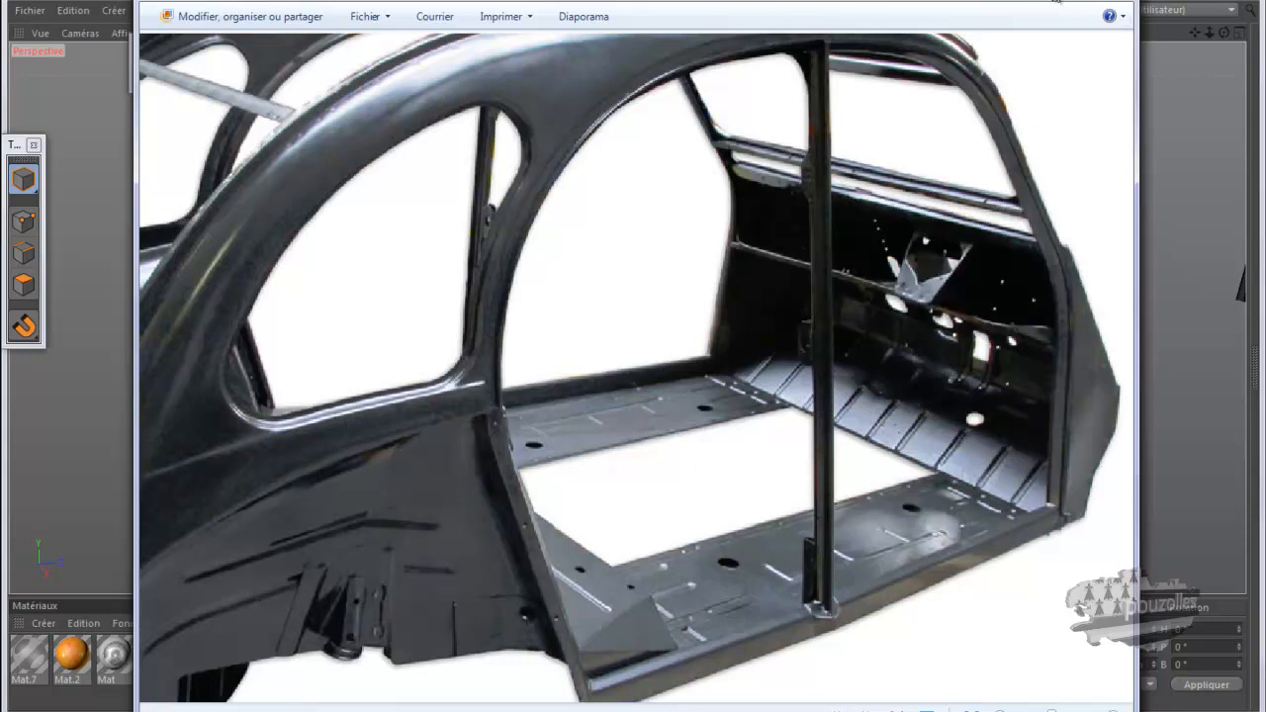
left_click(1055, 1)
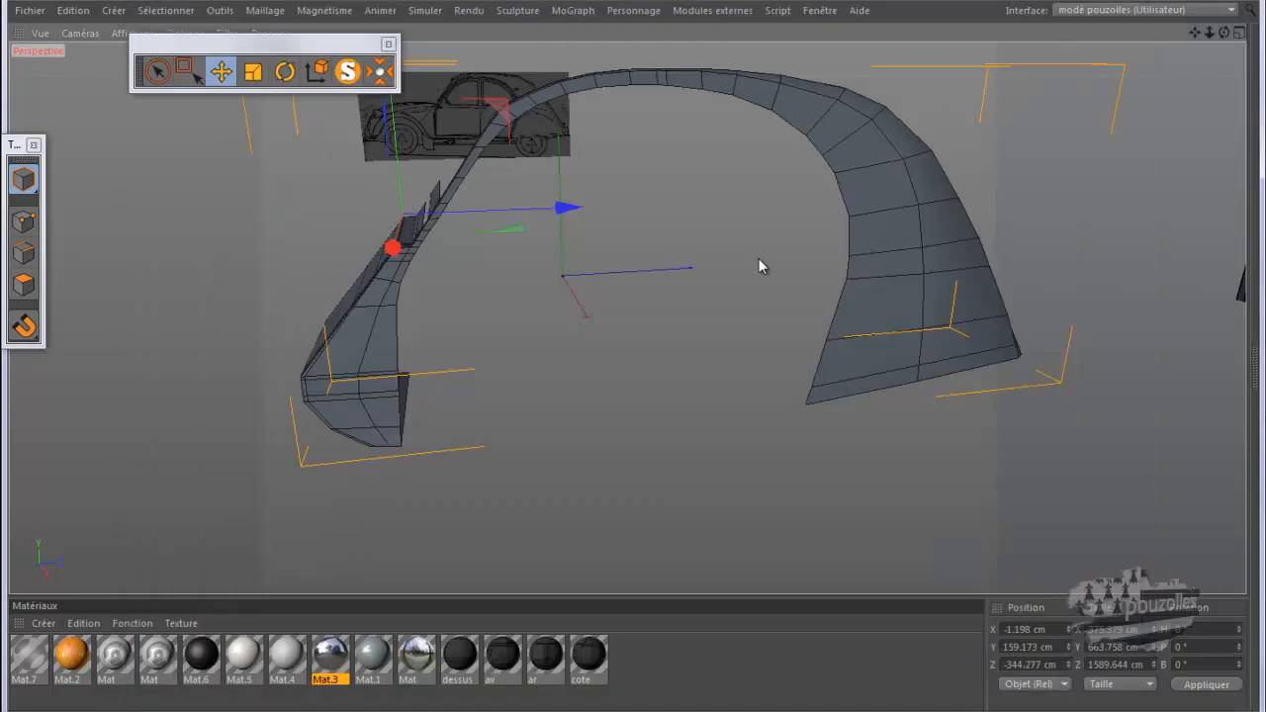
Step: Nest the caisse object under the Surface de subdivision object in the hierarchy
left_click(57, 710)
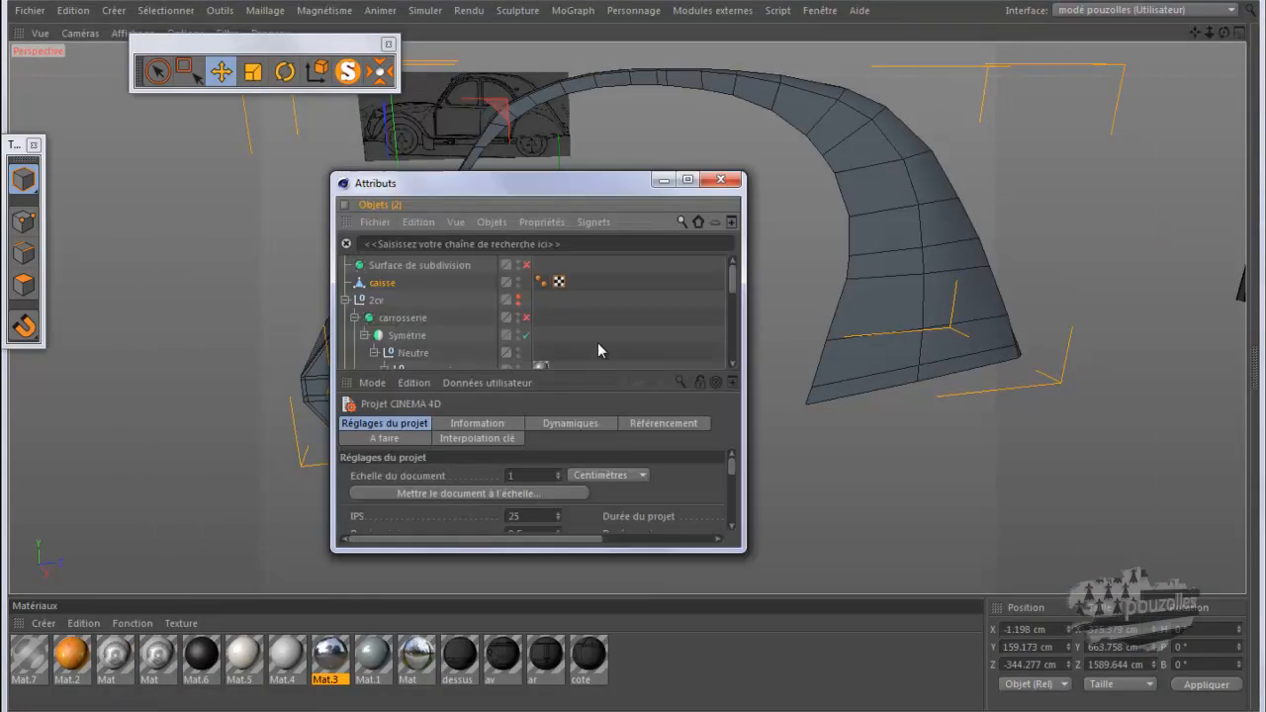
left_click(380, 285)
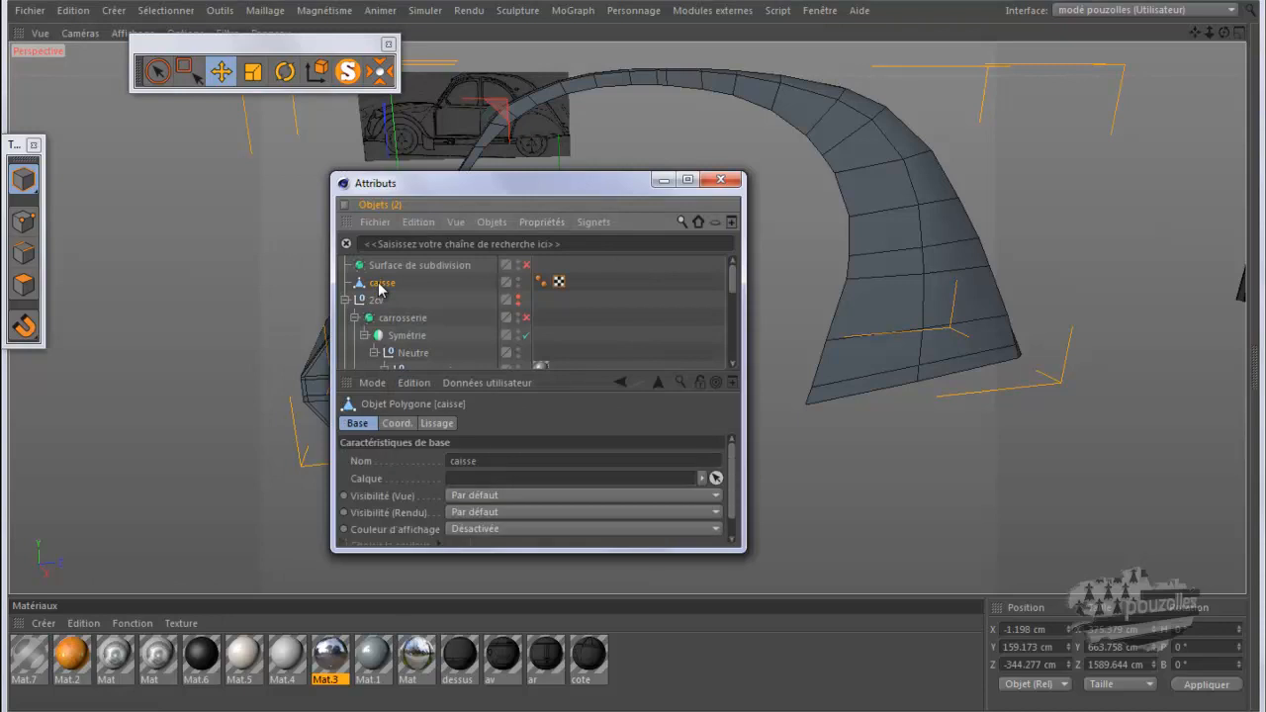
left_click(518, 305)
left_click_drag(412, 262, 460, 266)
left_click(662, 181)
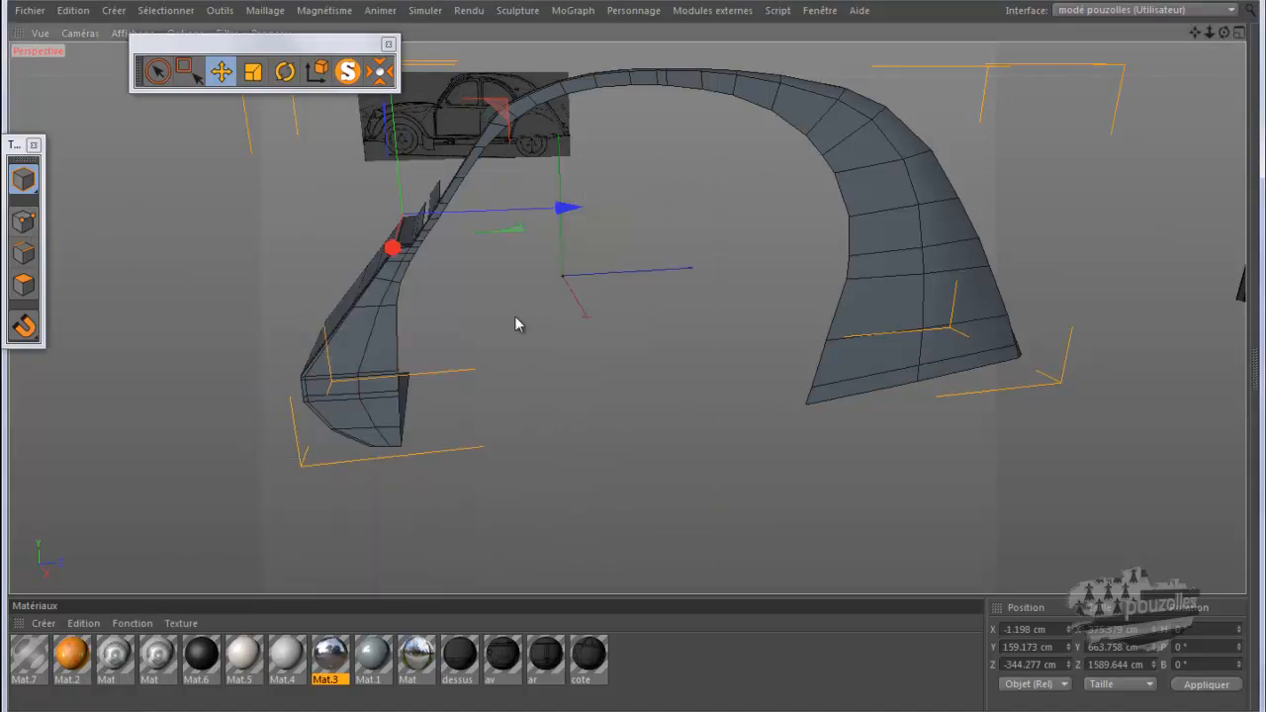
Step: In the side view, cut two edge loops across the front panel's lowest band, just below its upper edge and just above its bottom edge
left_click(23, 253)
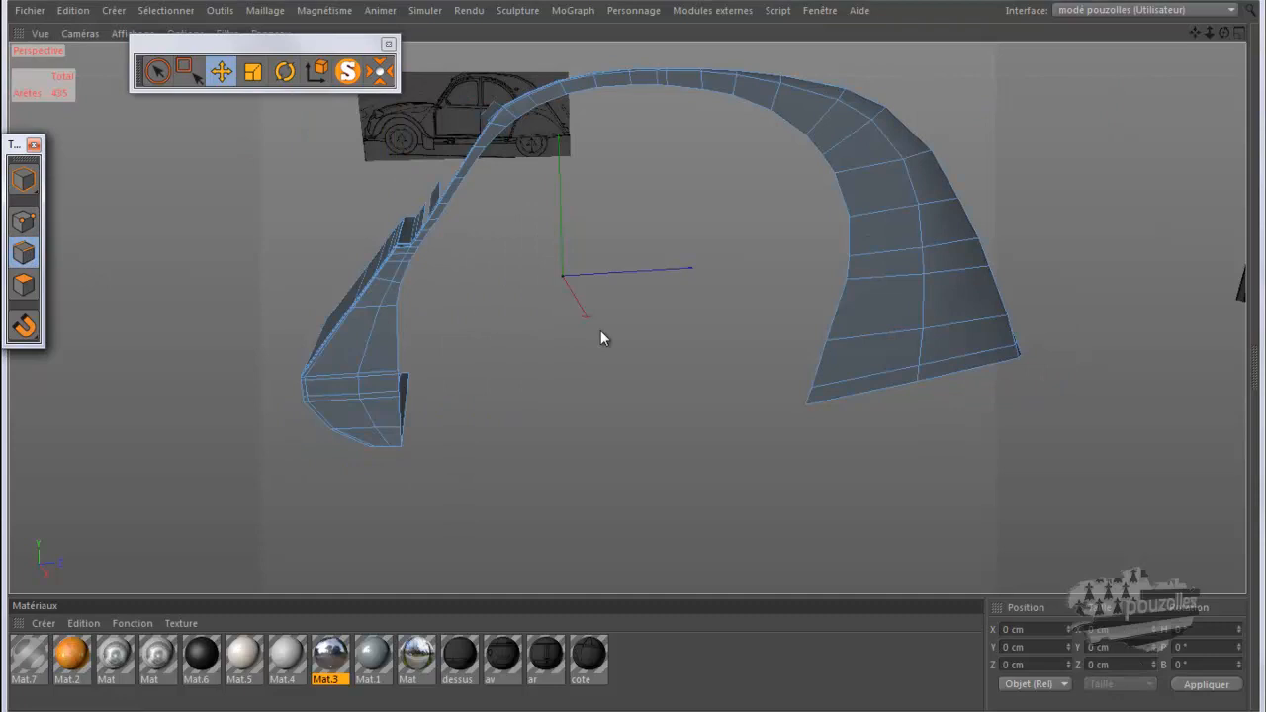
key("u")
key("l")
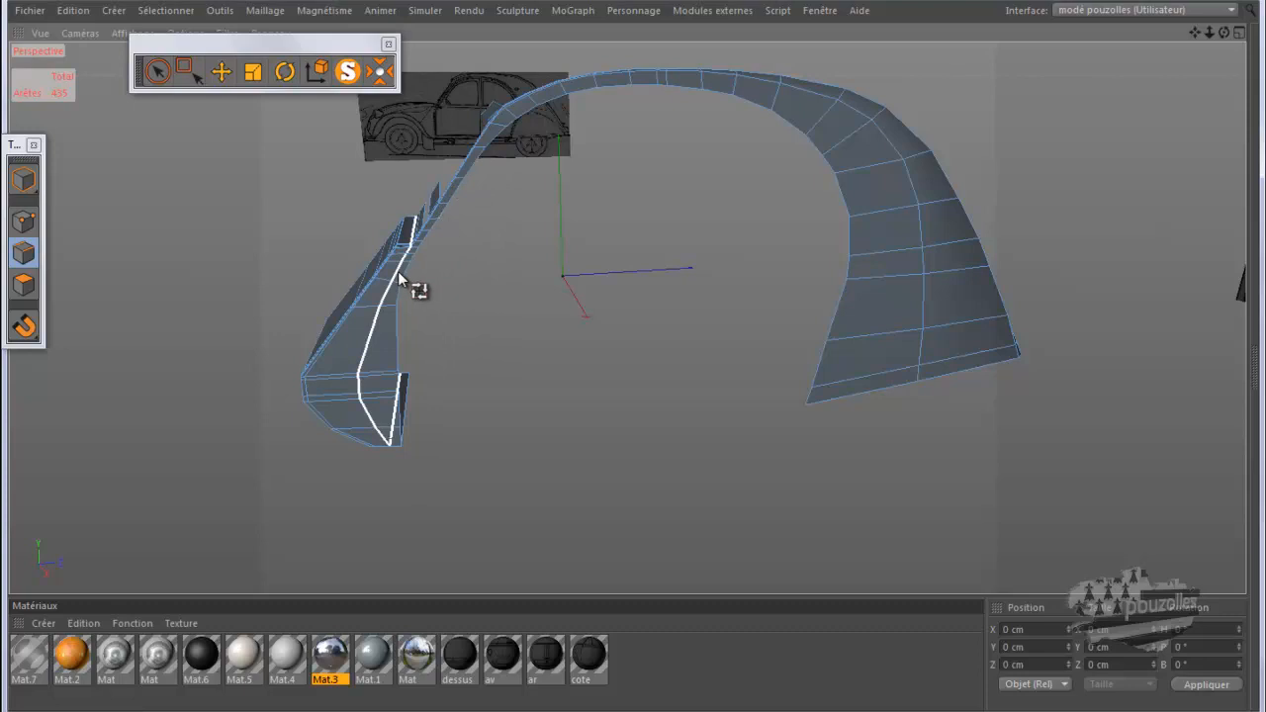
middle_click(344, 483)
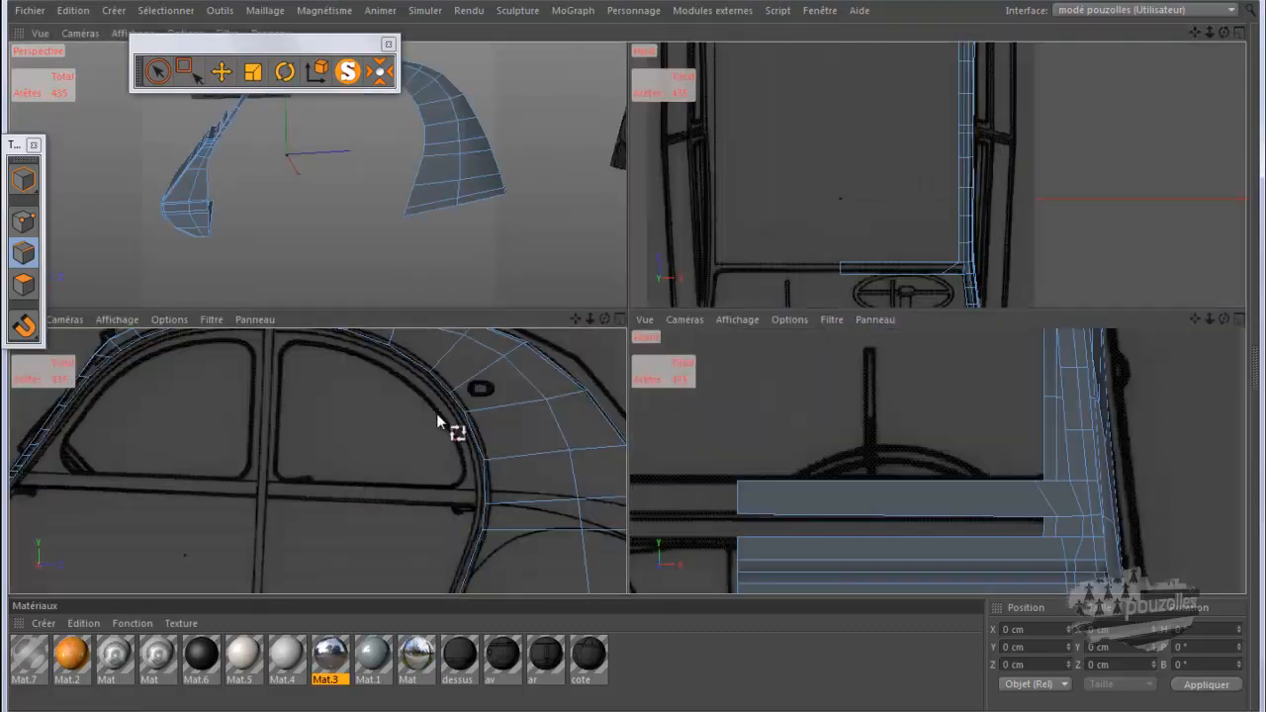
middle_click(369, 462)
scroll(711, 290, "down", 5)
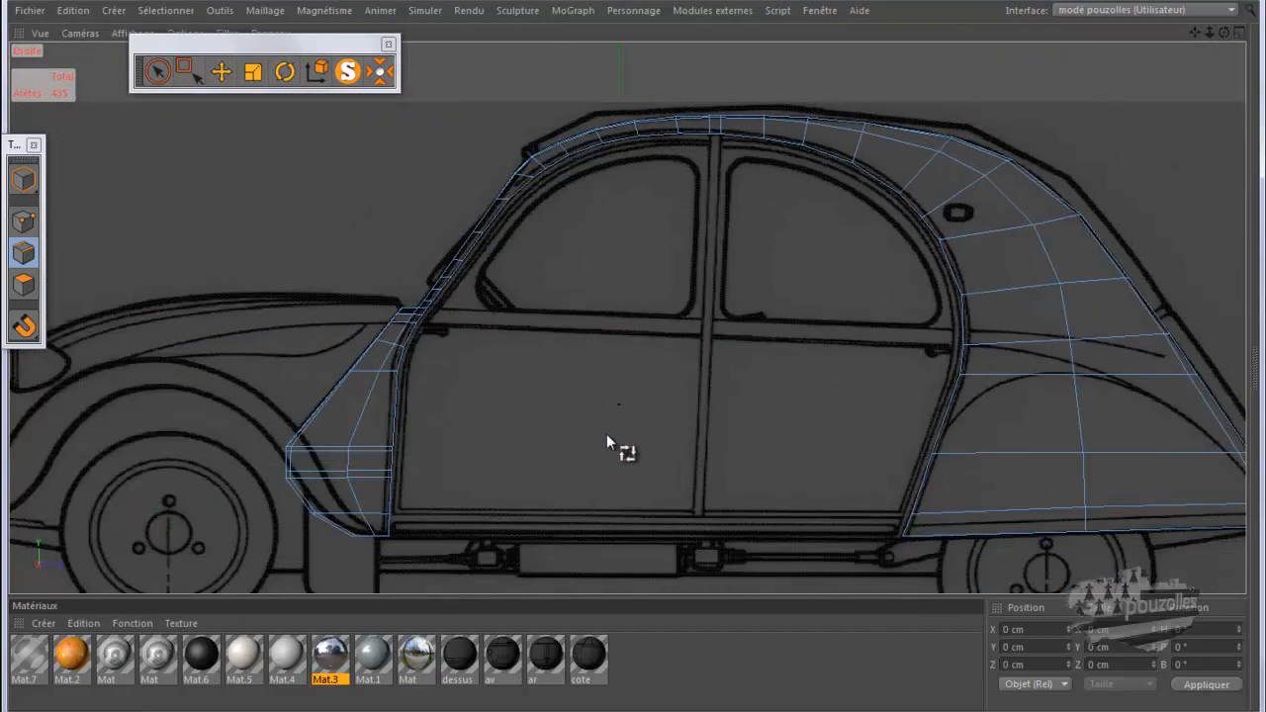
scroll(352, 534, "up", 8)
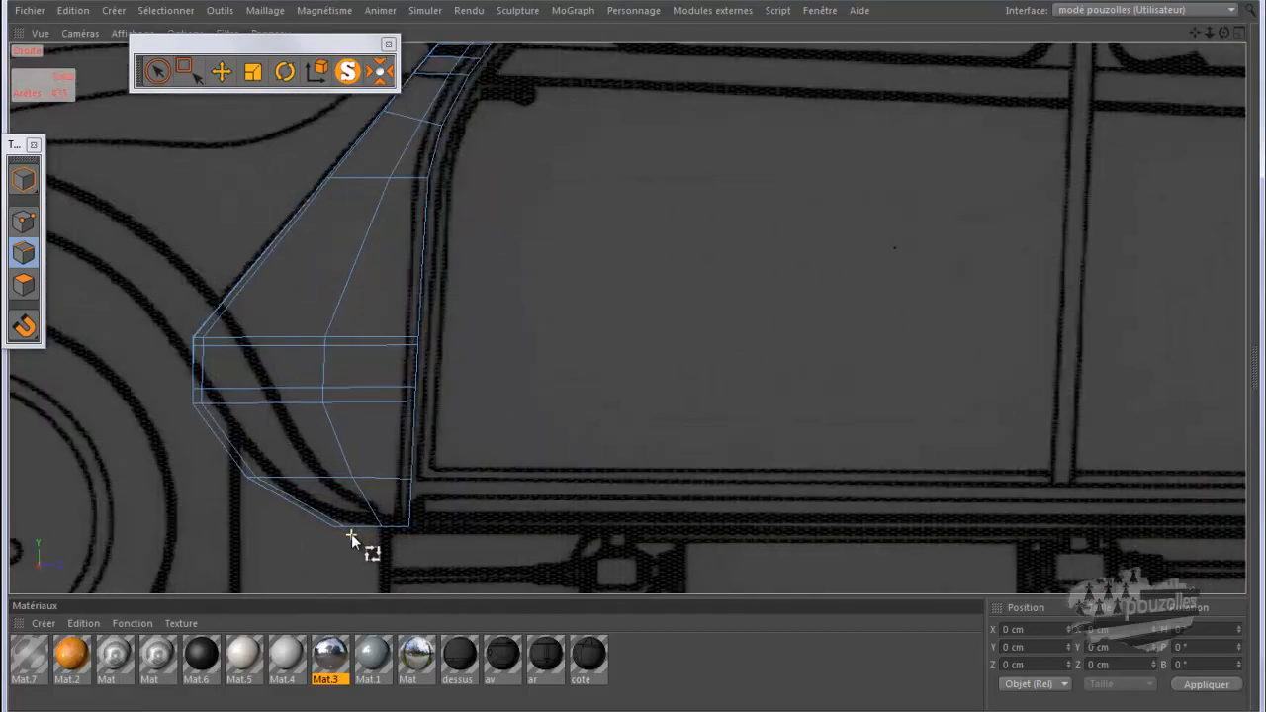
scroll(351, 539, "up", 2)
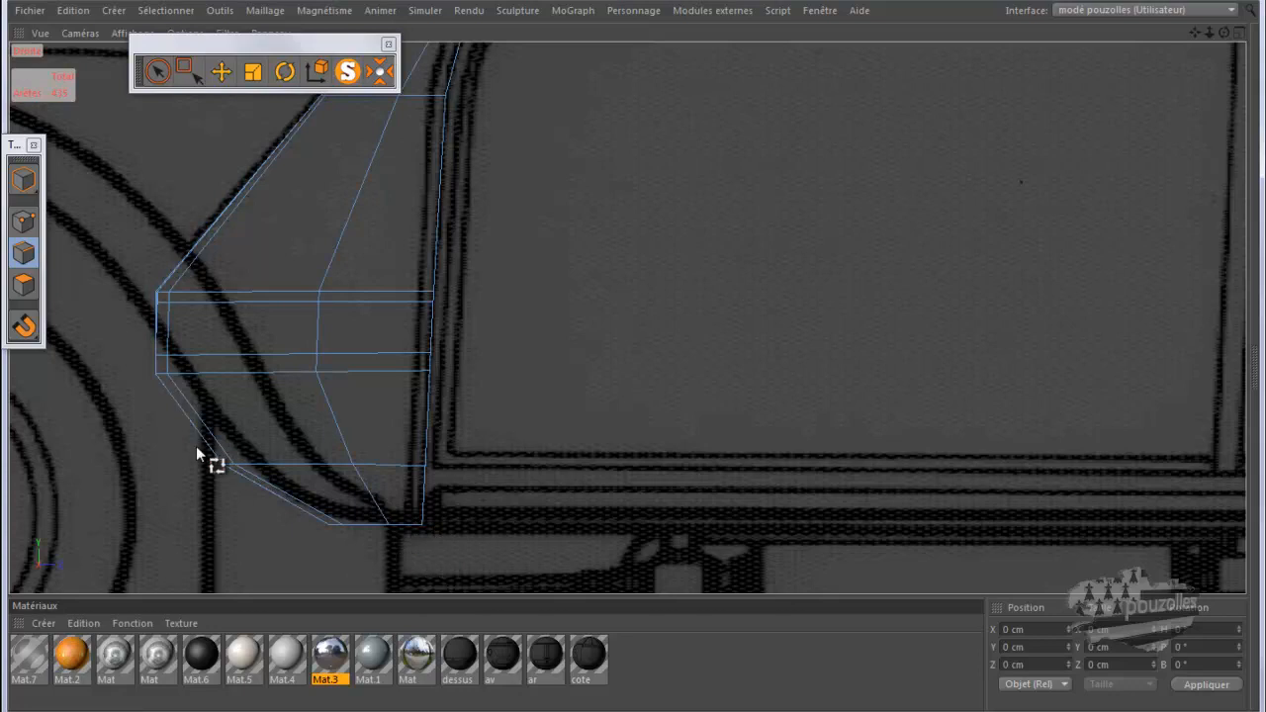
left_click(219, 76)
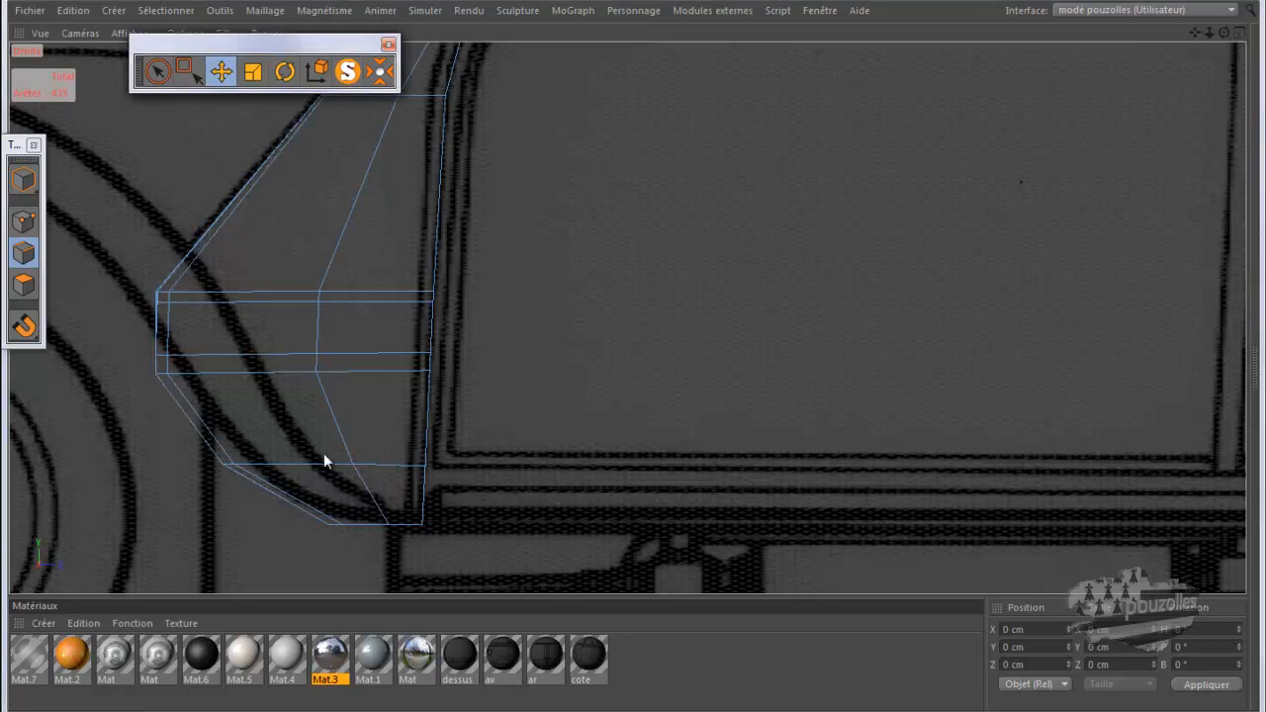
key("k")
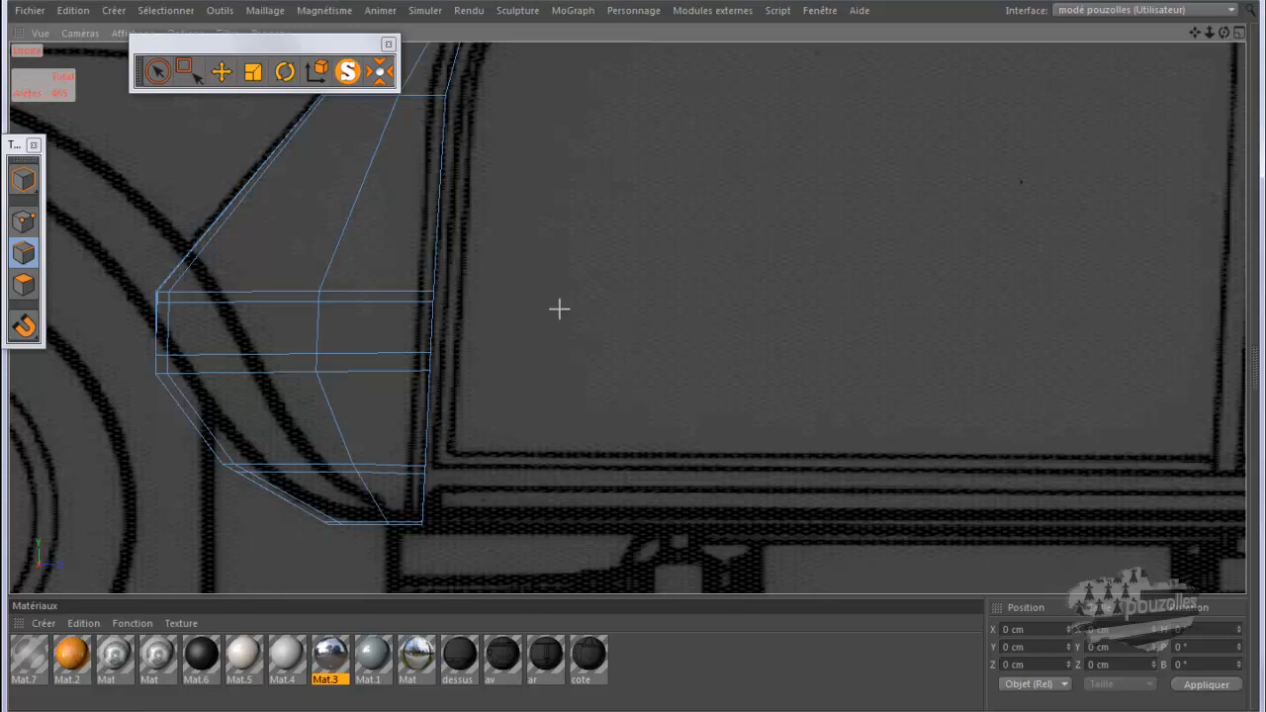
Step: Loop-select the front panel's old loop above the new lower cut and the loop just above its bottom edge, and dissolve both
left_click(394, 463)
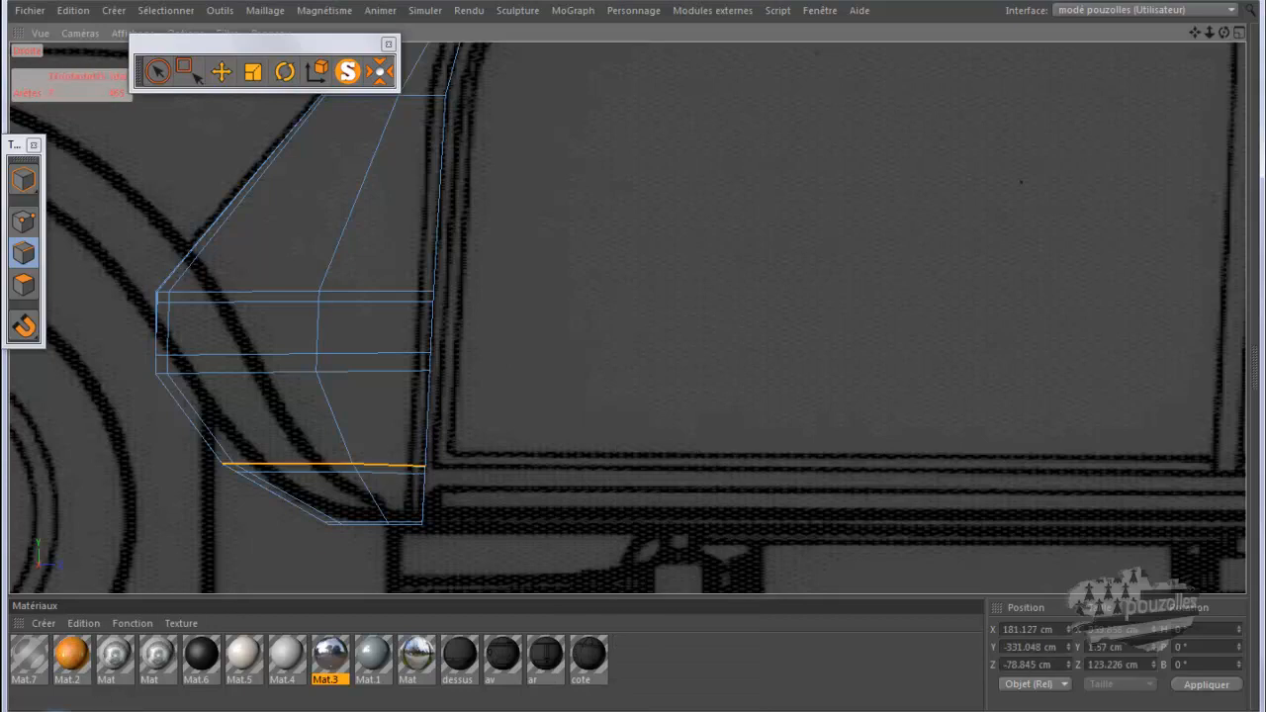
left_click(57, 709)
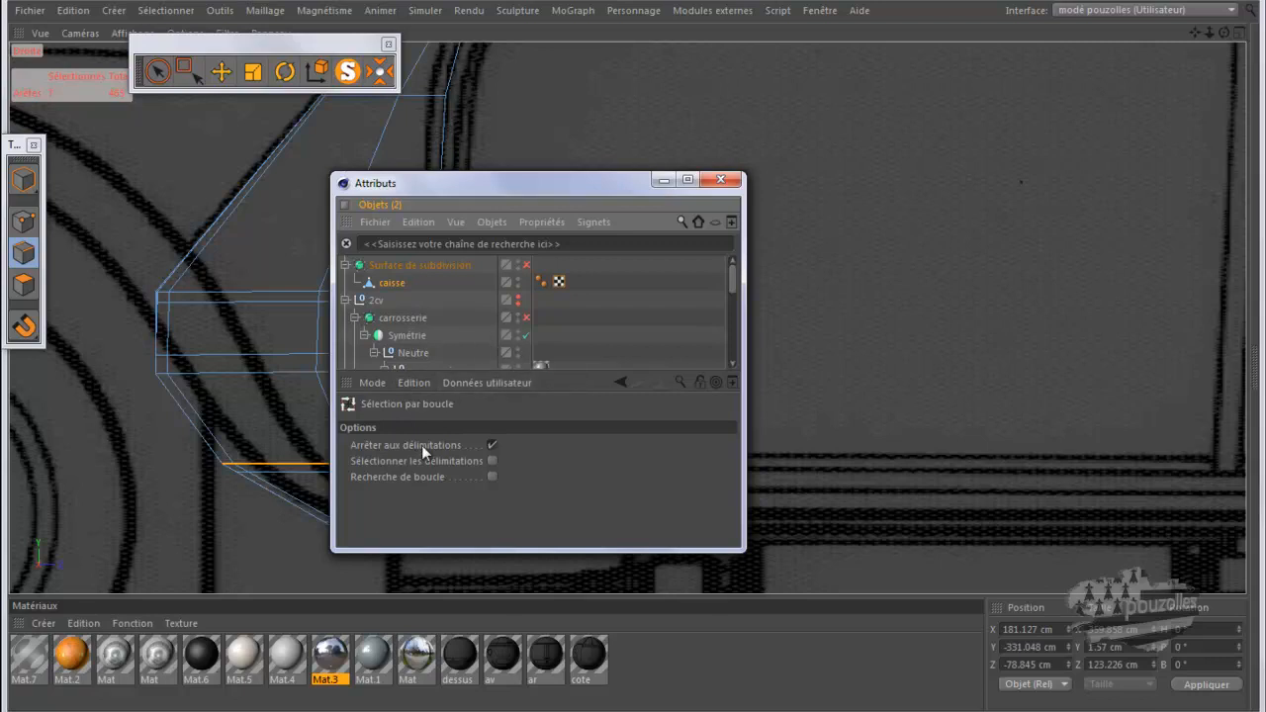
left_click(664, 180)
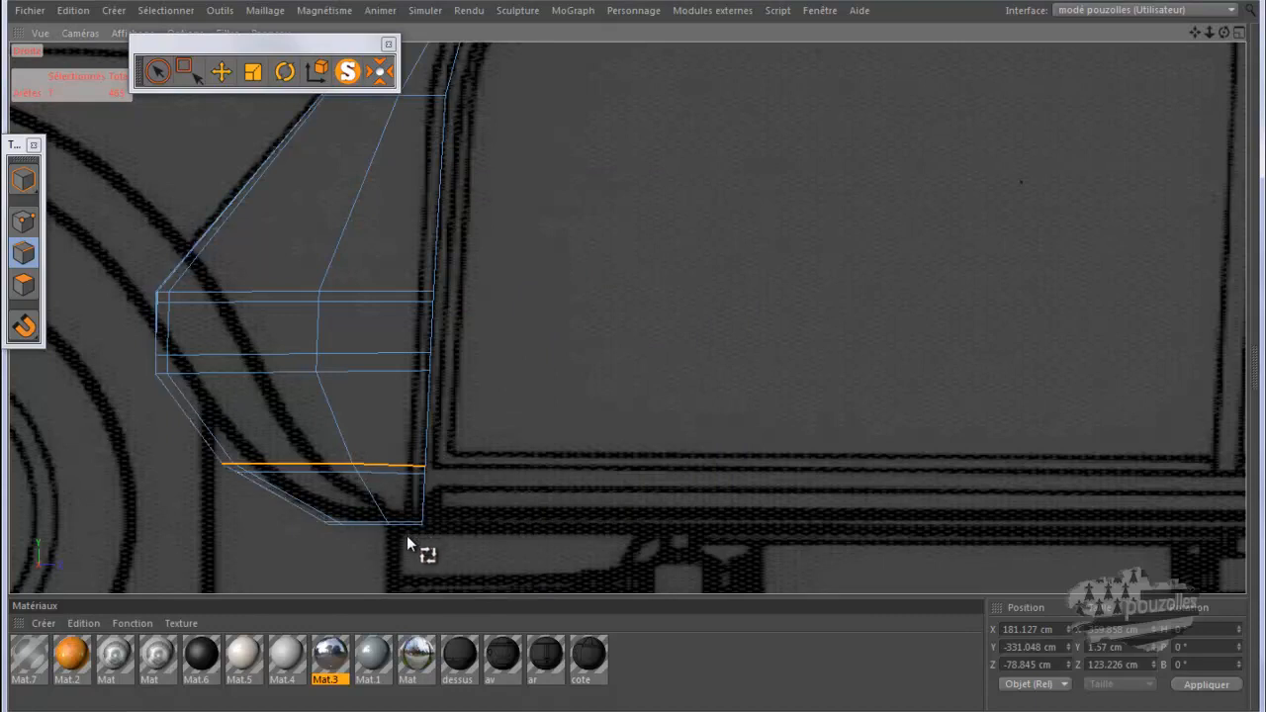
scroll(407, 535, "up", 2)
scroll(407, 534, "up", 1)
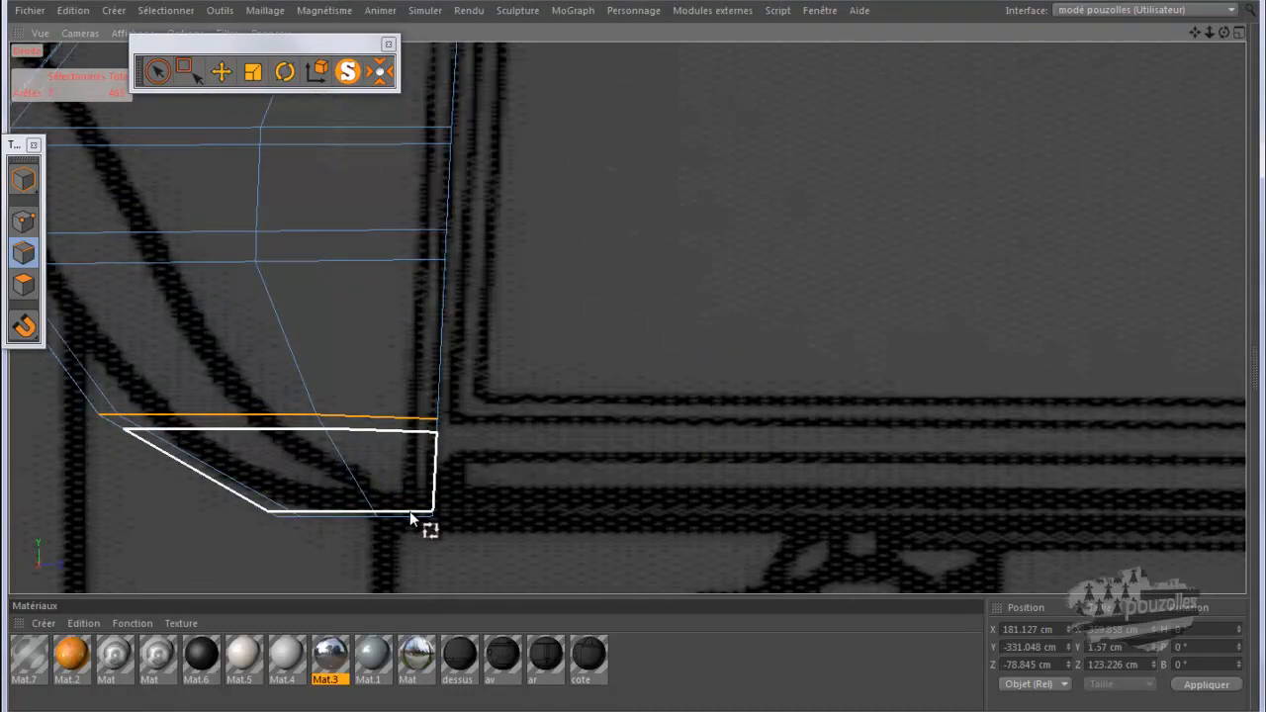
left_click(39, 709)
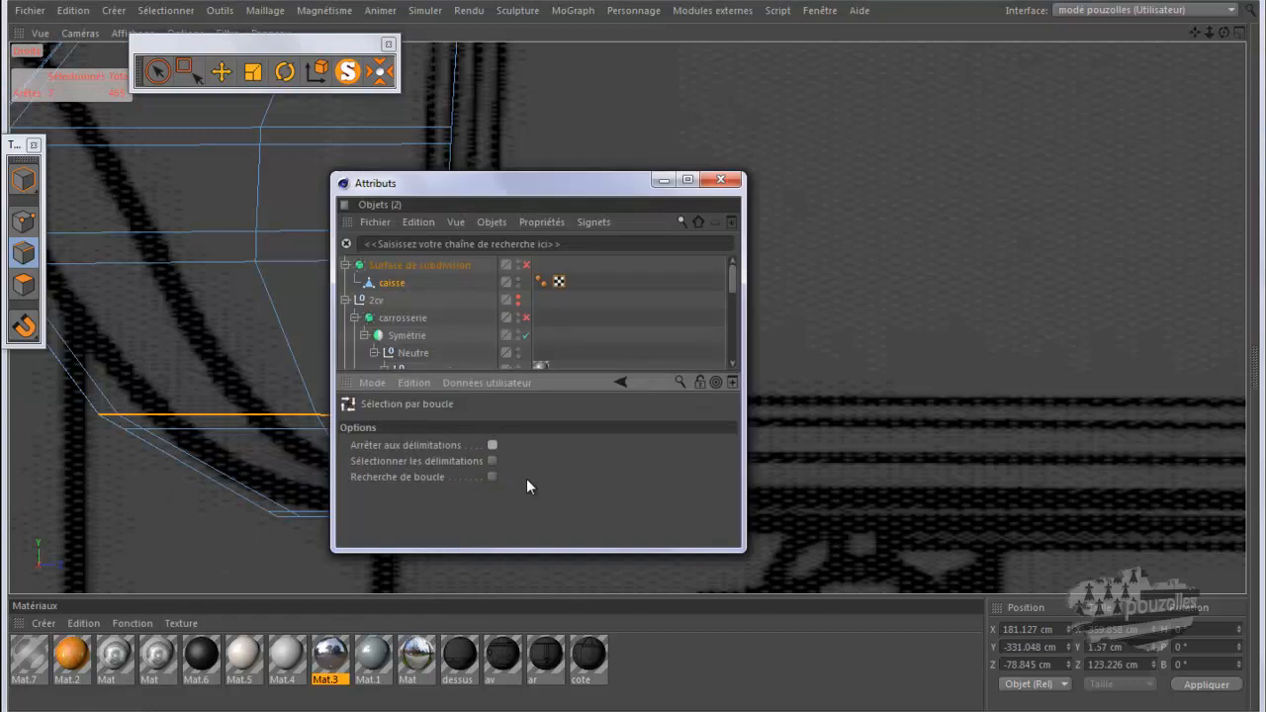
left_click(664, 180)
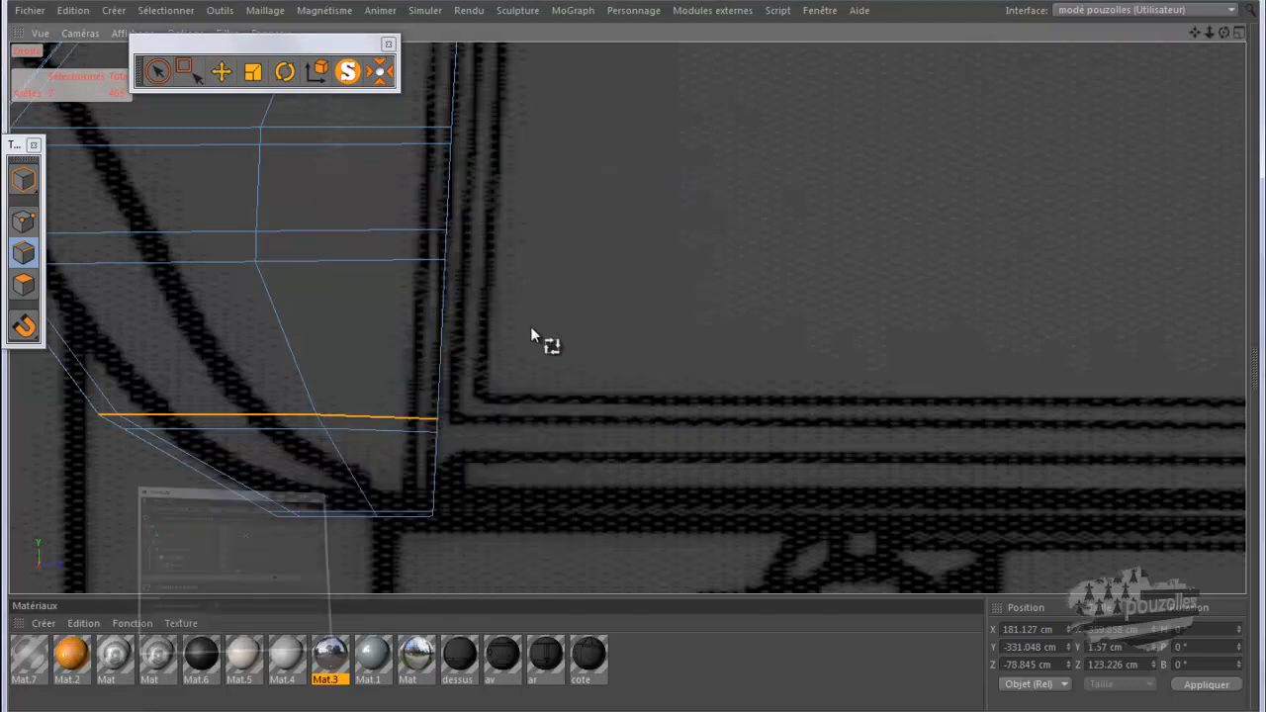
left_click(402, 510, "shift")
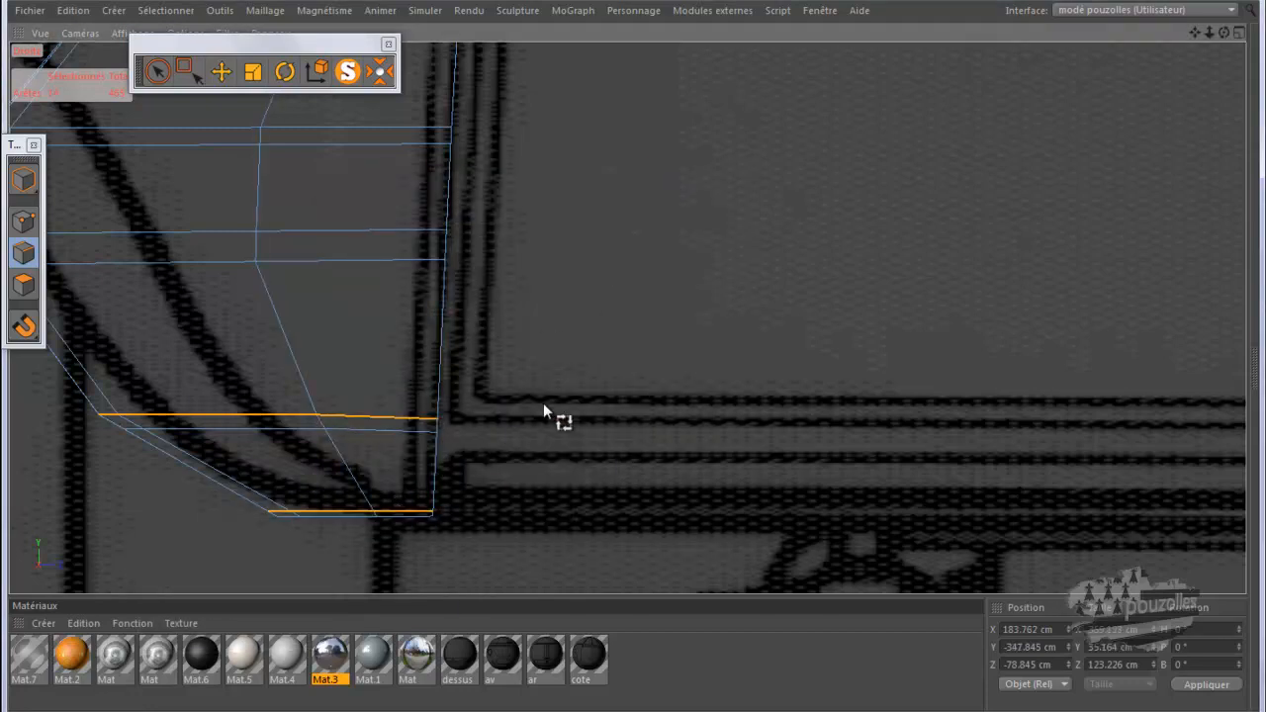
right_click(675, 179)
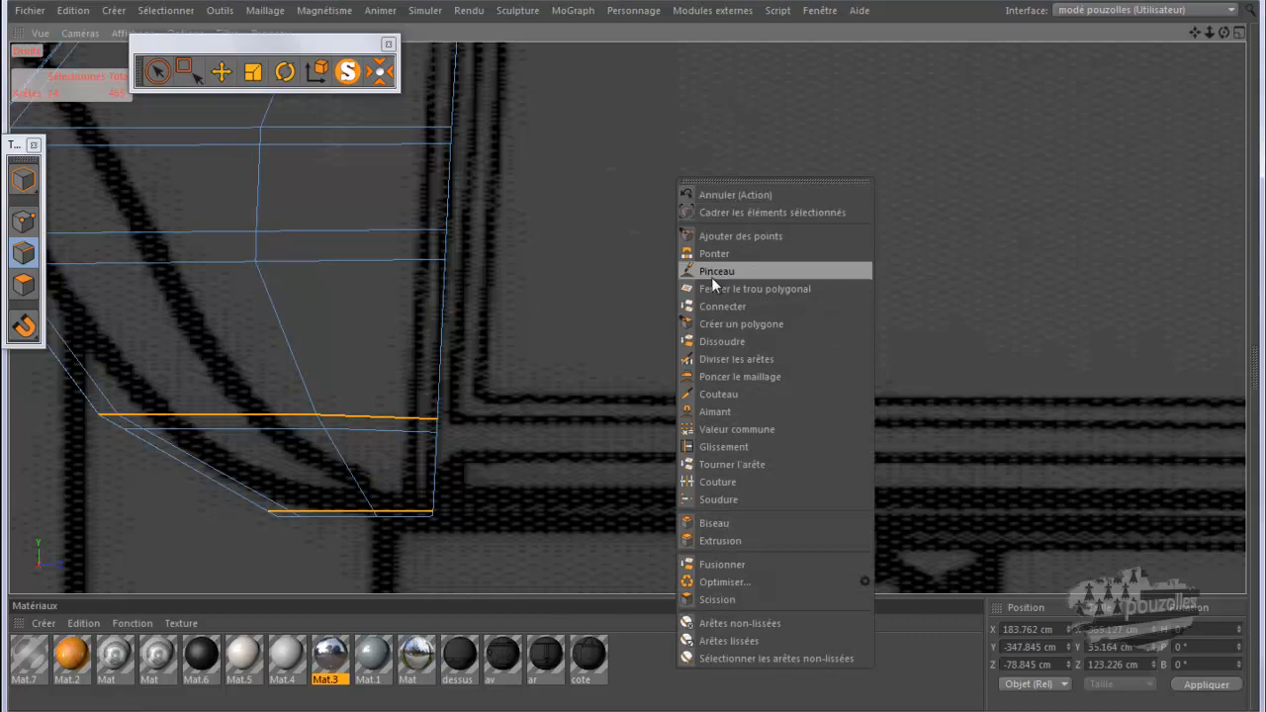
left_click(720, 341)
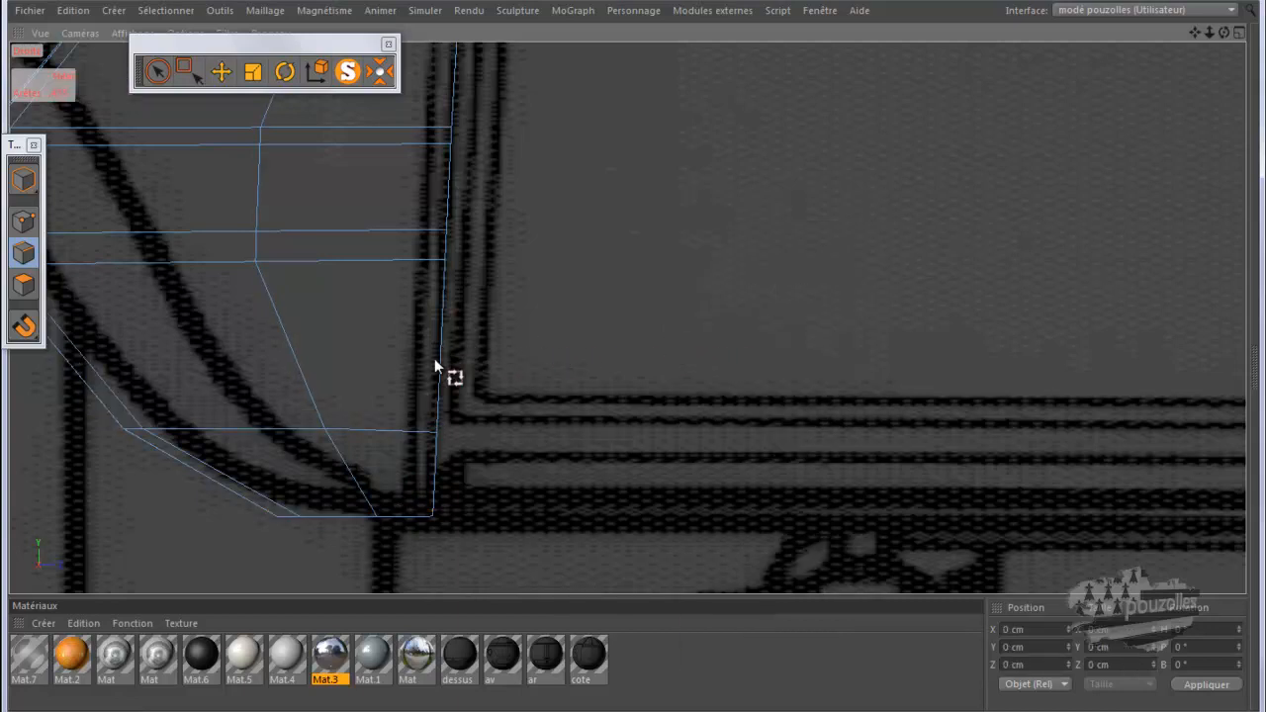
Step: Loop-select the front panel's horizontal edge loop above its bottom edge, slide it slightly upward to the blueprint's sill line, and clear the selection
left_click(401, 427)
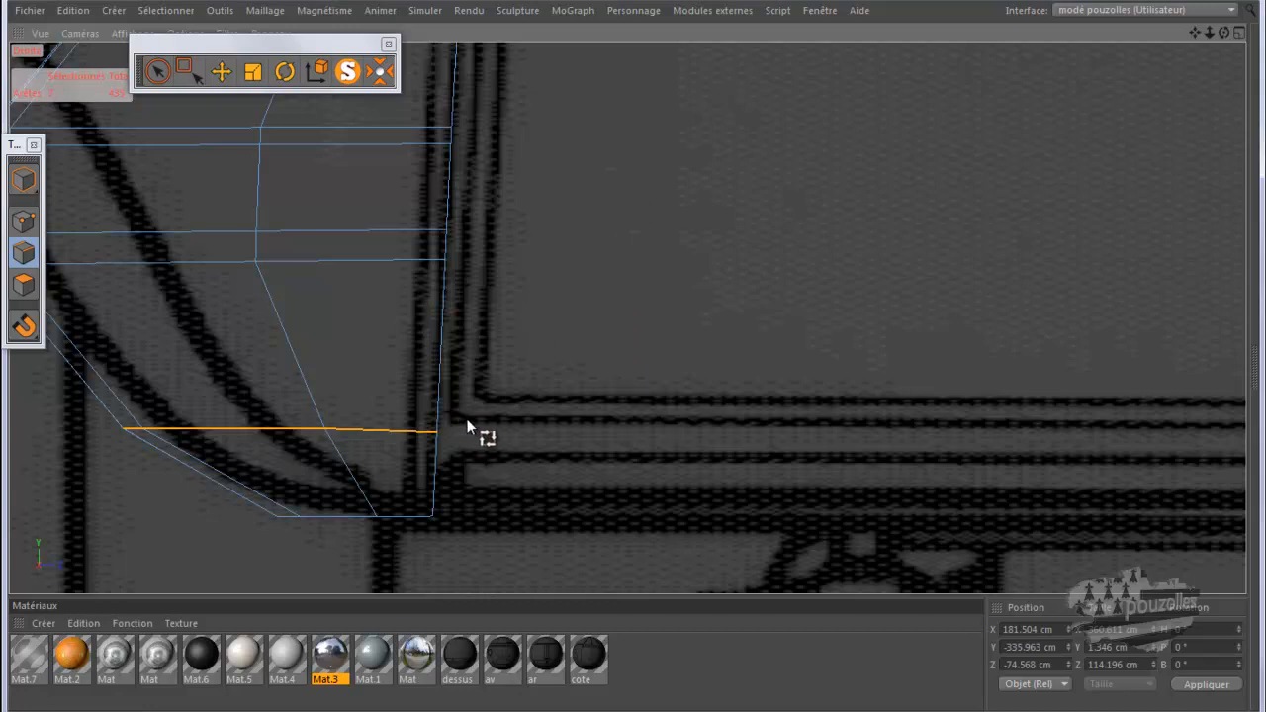
right_click(607, 266)
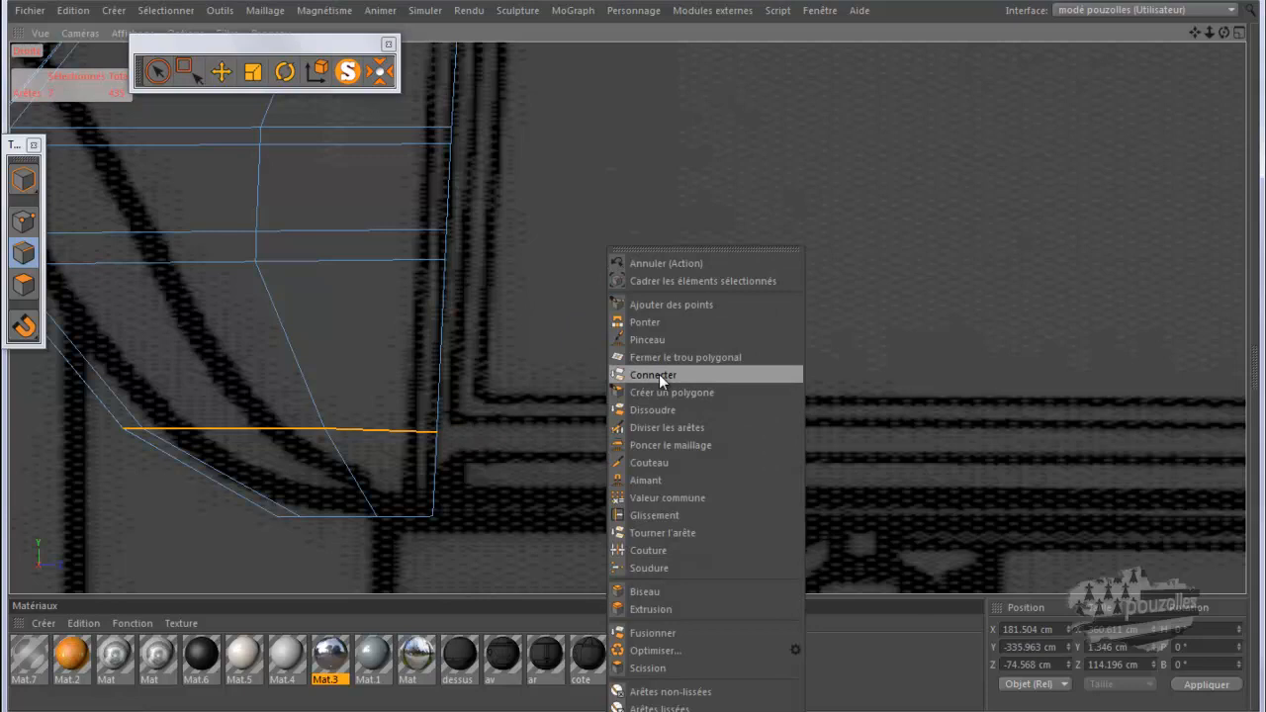
left_click(651, 516)
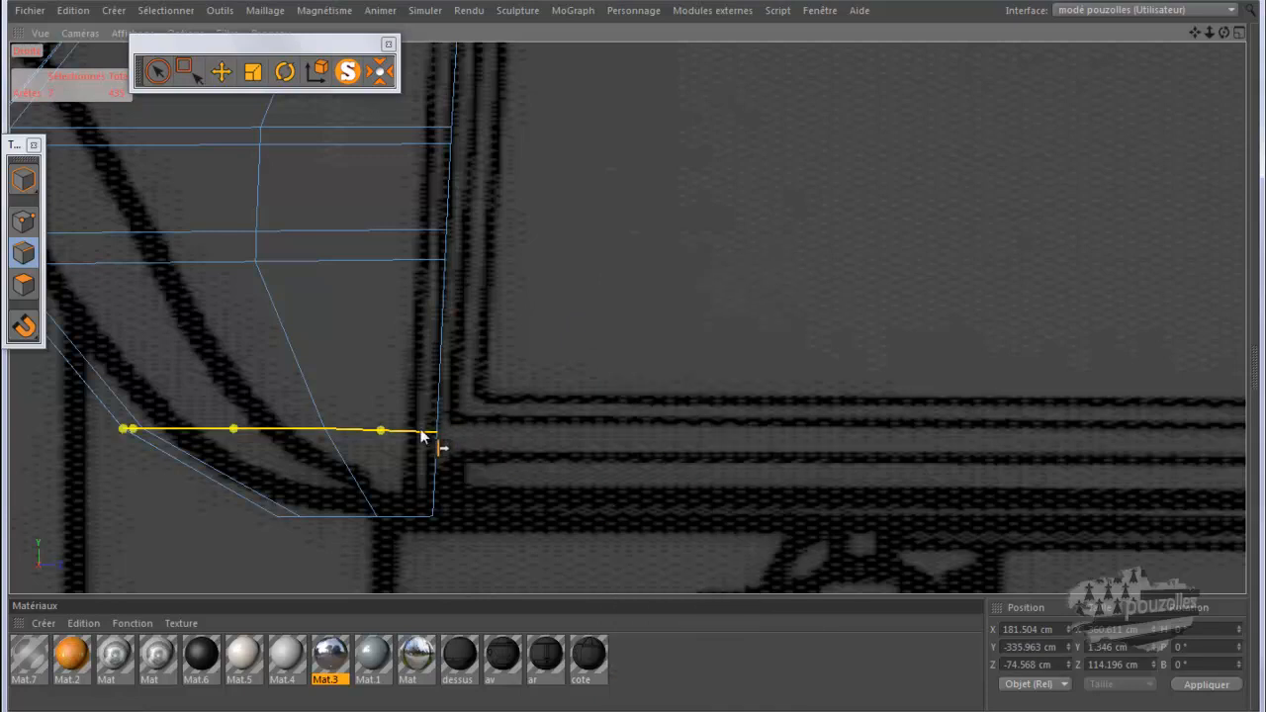
left_click_drag(419, 435, 465, 407)
key("ctrl+shift+a")
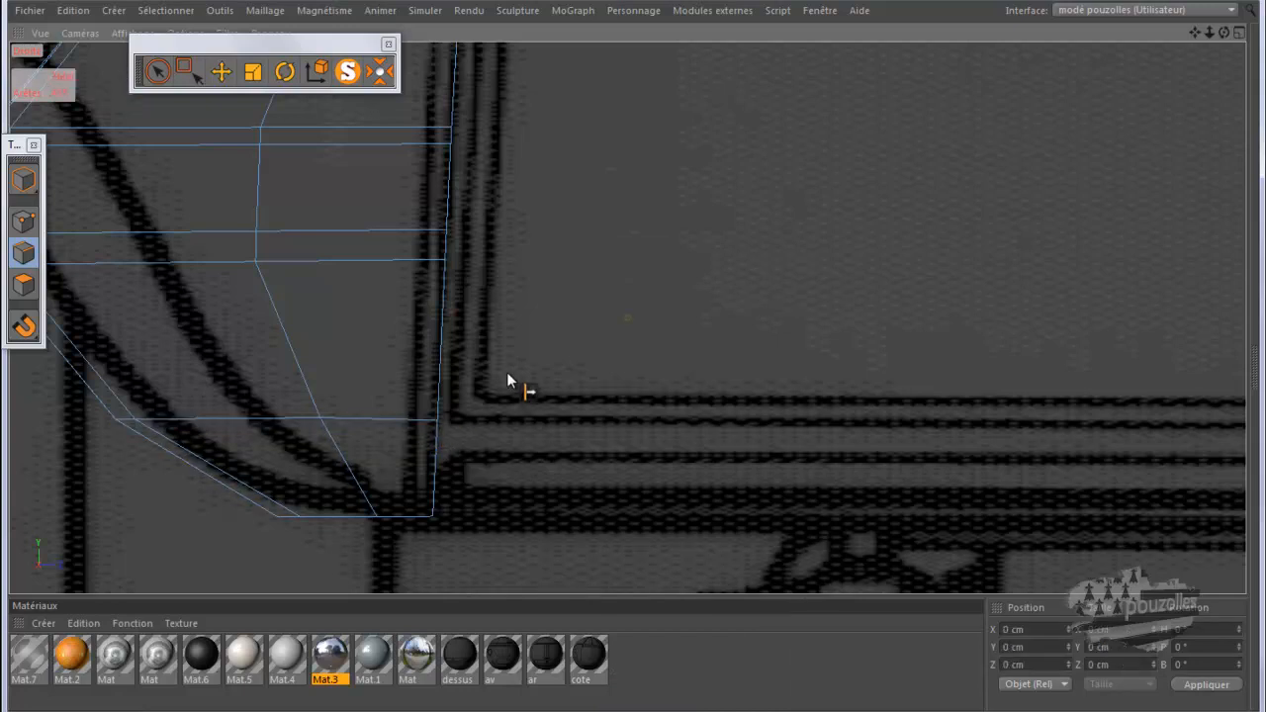
Step: Loop-select the rear wing's lower horizontal edge loop to compare it with the front panel's lower loop, and clear the selection
scroll(286, 395, "down", 4)
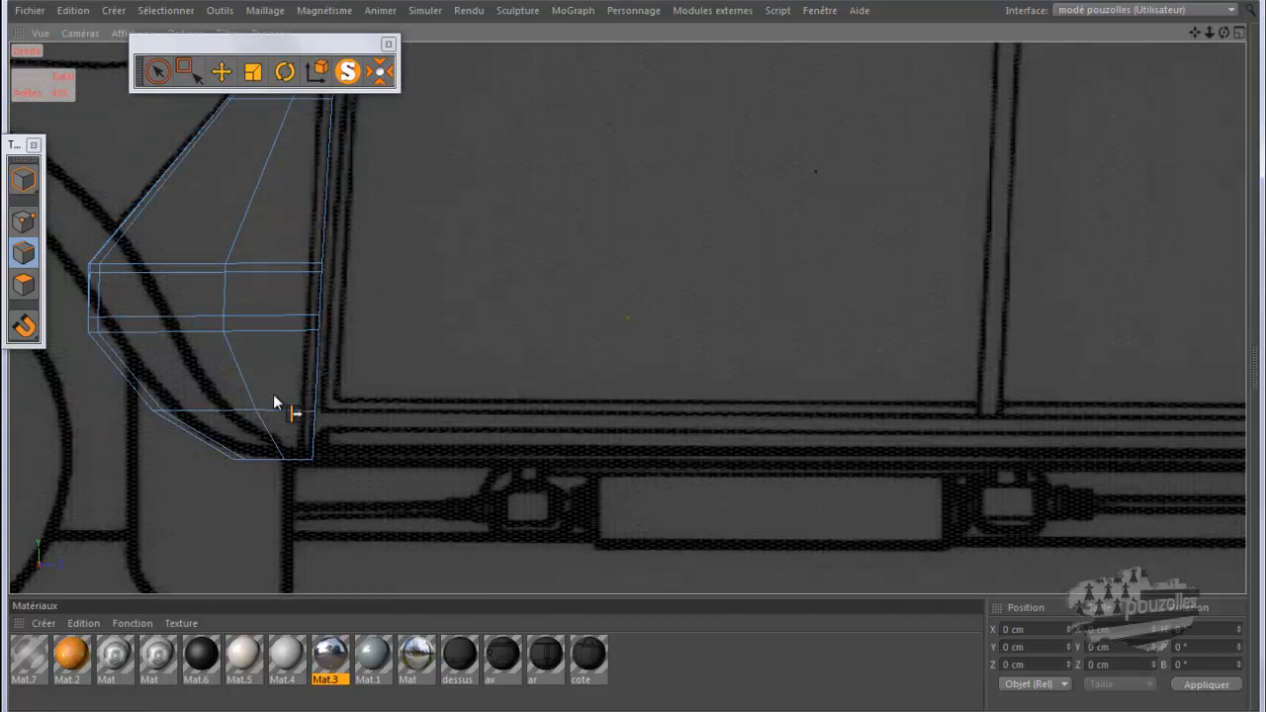
scroll(273, 394, "down", 3)
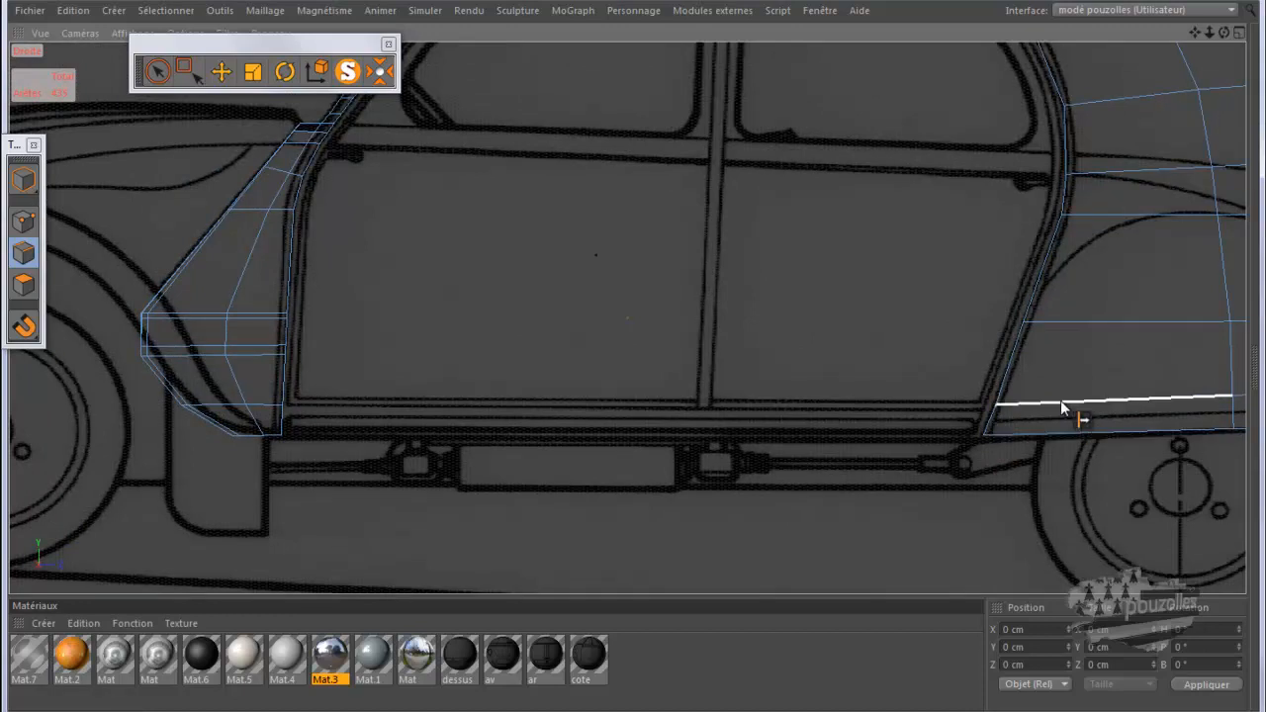
scroll(1060, 405, "up", 3)
scroll(1029, 400, "up", 2)
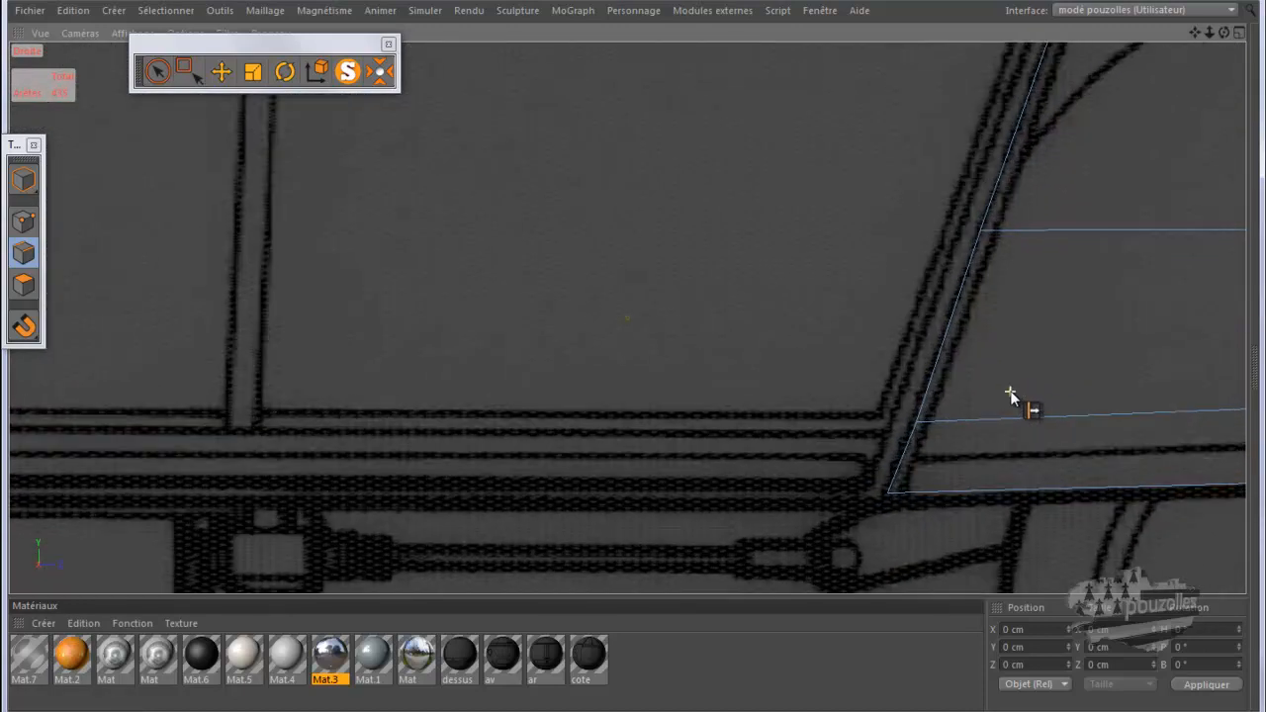
scroll(757, 402, "down", 3)
scroll(592, 359, "down", 1)
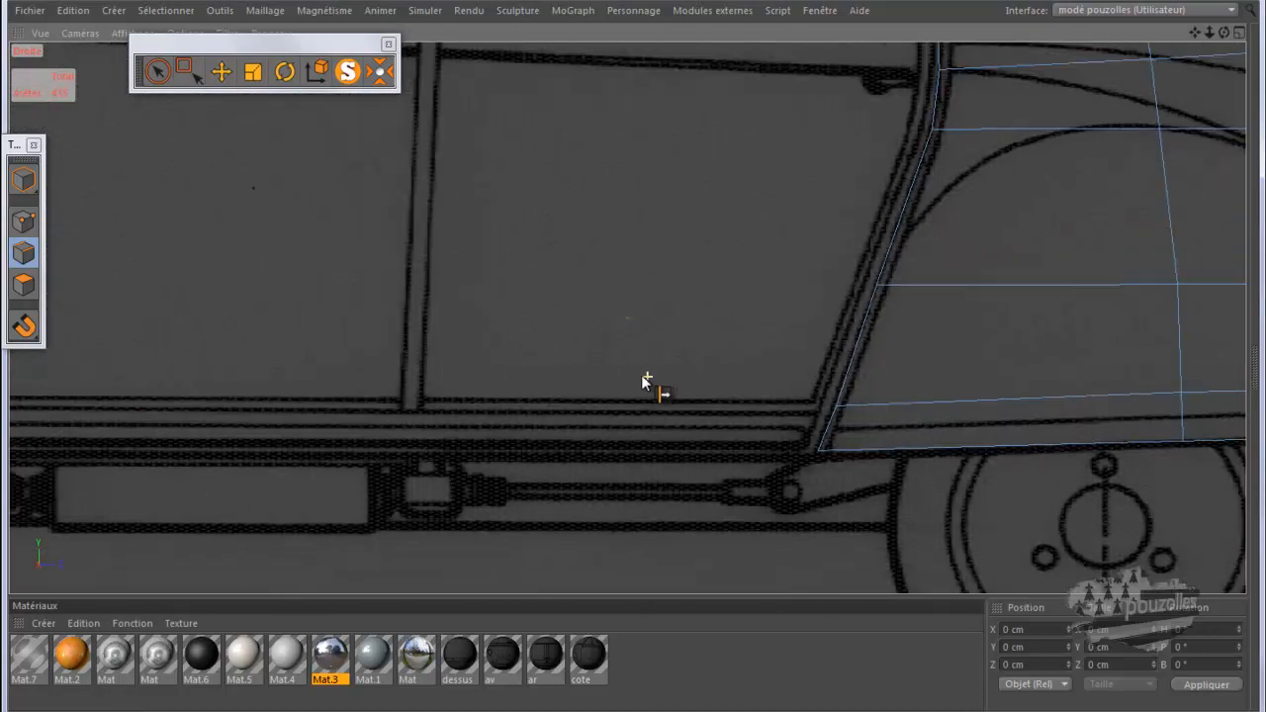
key("u")
key("l")
left_click(1011, 411)
left_click(1009, 410)
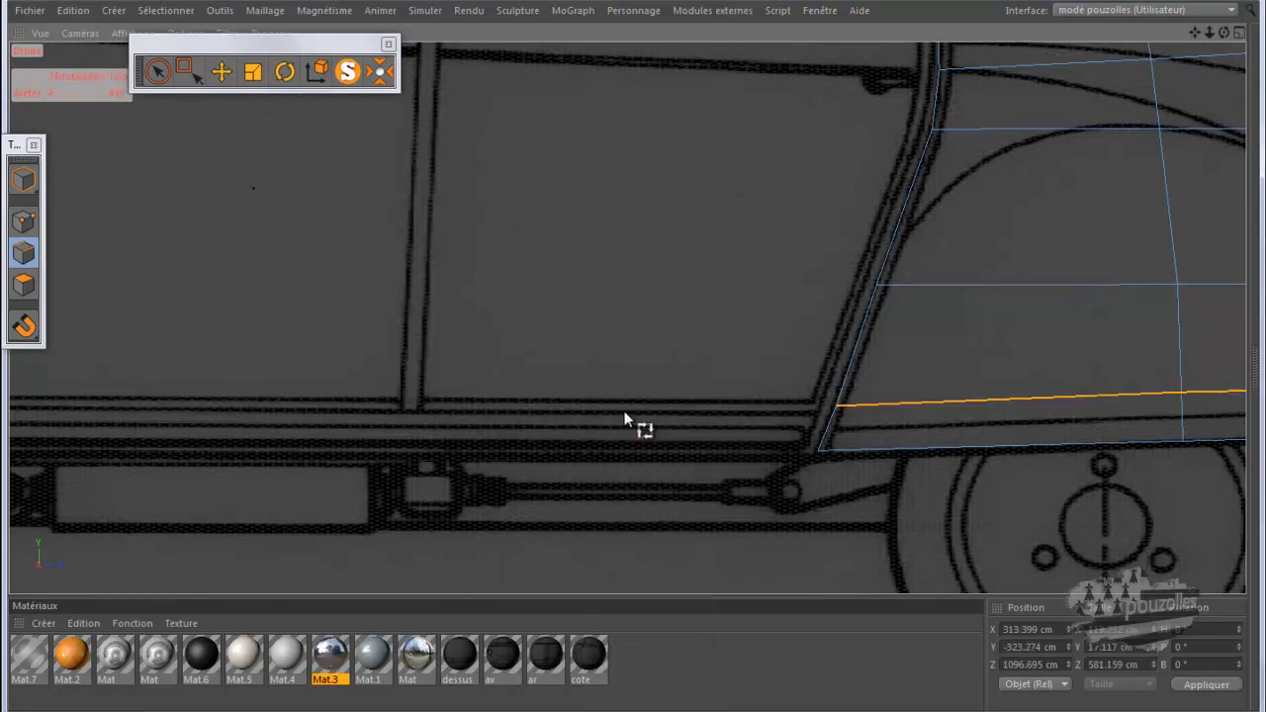
scroll(625, 411, "down", 2)
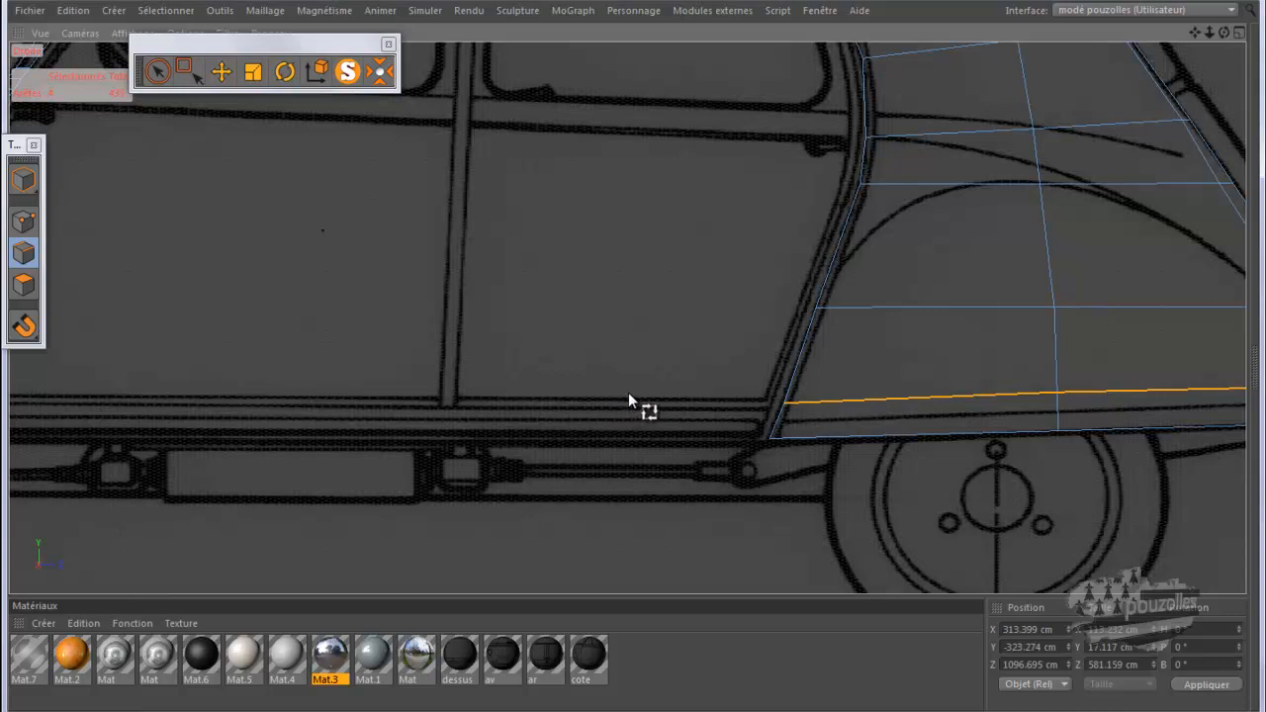
left_click(629, 392)
Step: In point mode, select the front panel's door-edge point on the lower loop and copy its Y position
left_click(36, 212)
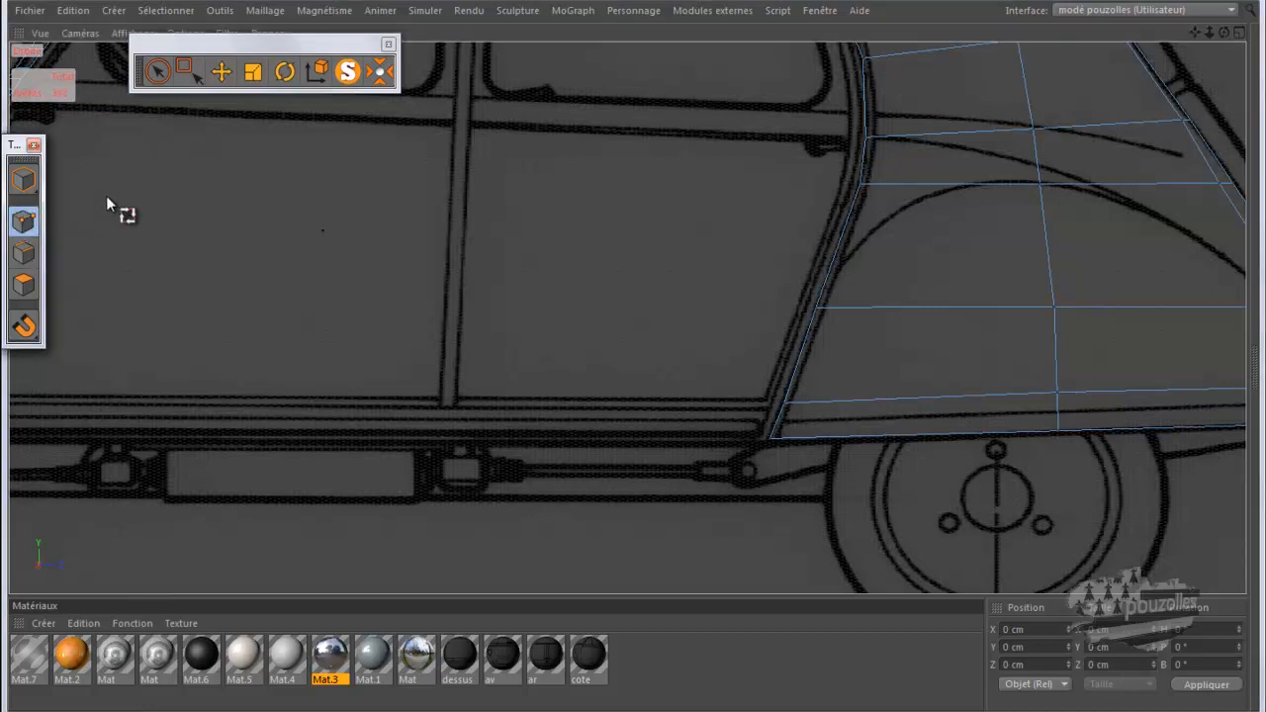
left_click(157, 71)
scroll(559, 280, "down", 3)
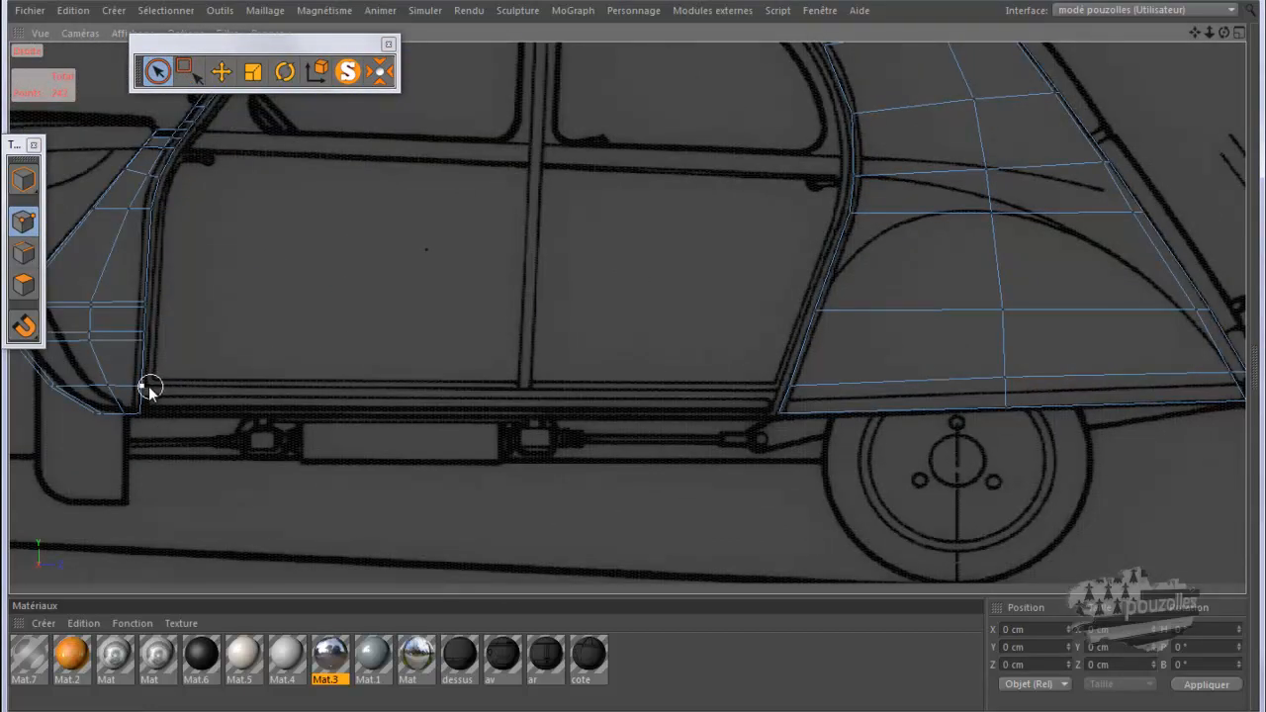
left_click(141, 387)
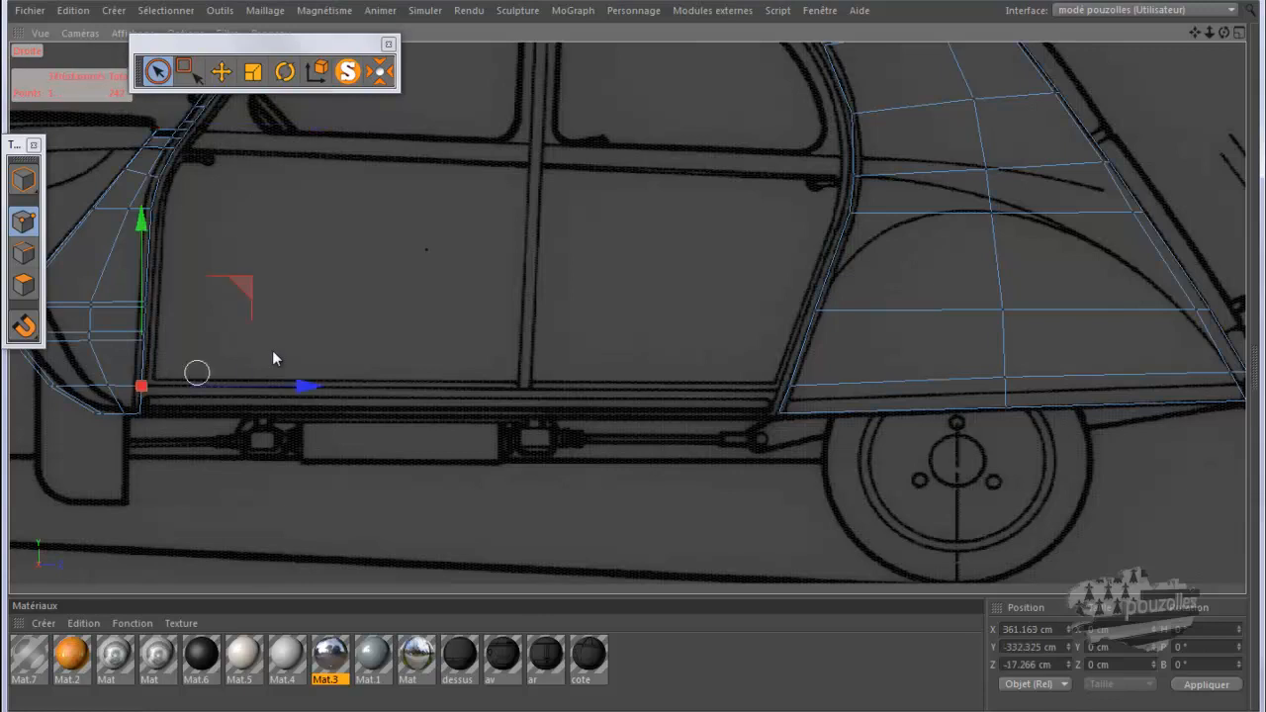
left_click(1024, 647)
right_click(1031, 646)
key("ctrl+c")
left_click(1046, 669)
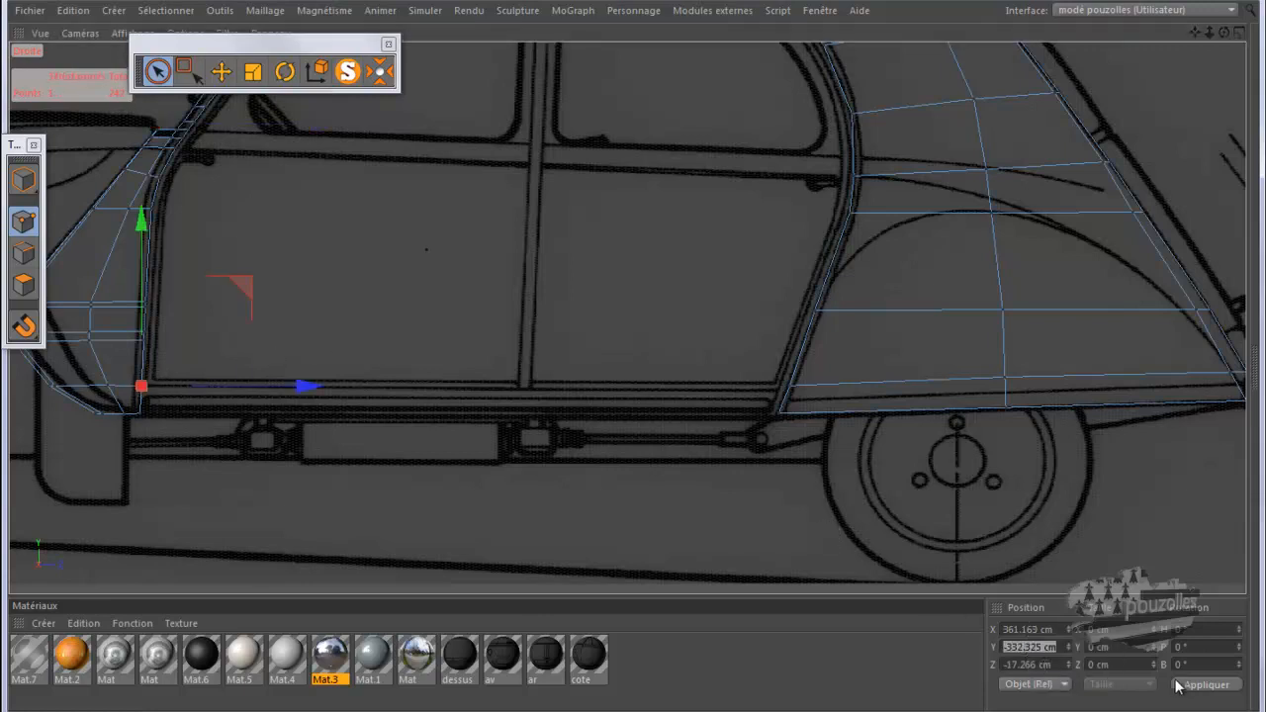
Step: Set the Y position of the rear wing's door-edge point on the lower loop to the copied -332.325 cm
left_click(790, 388)
left_click(1024, 647)
right_click(1029, 648)
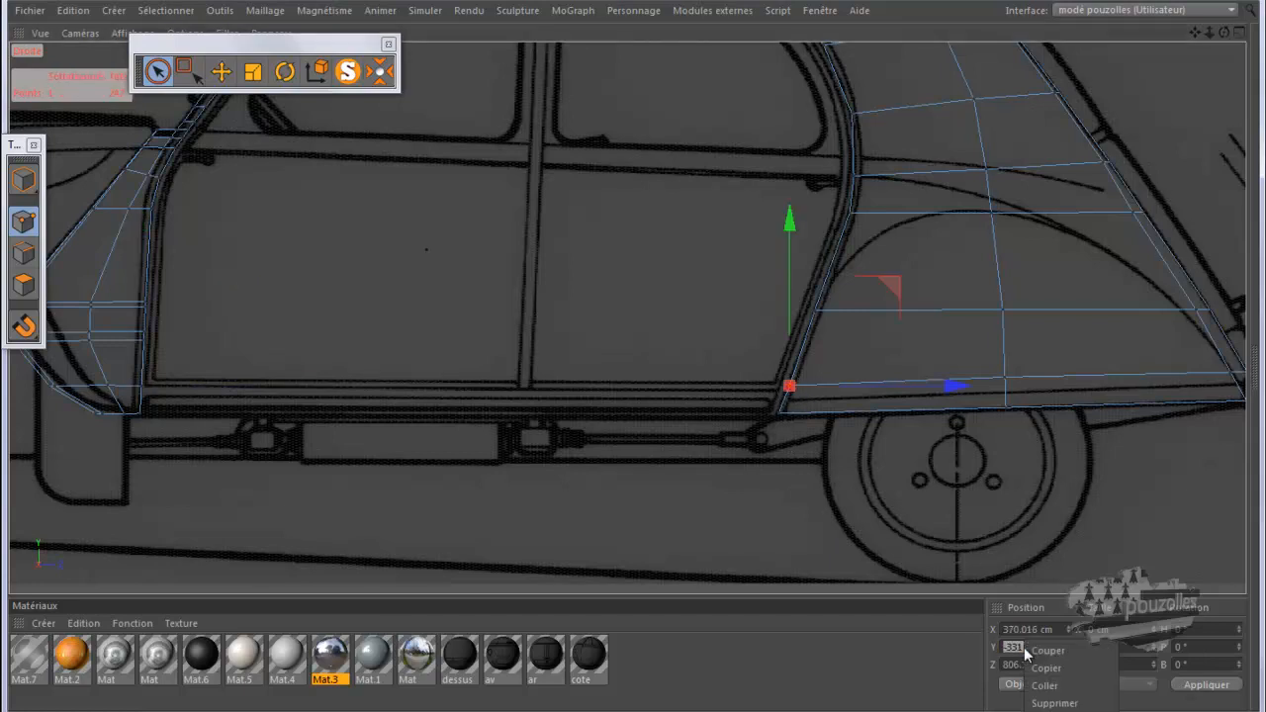
left_click(1039, 681)
left_click(1193, 691)
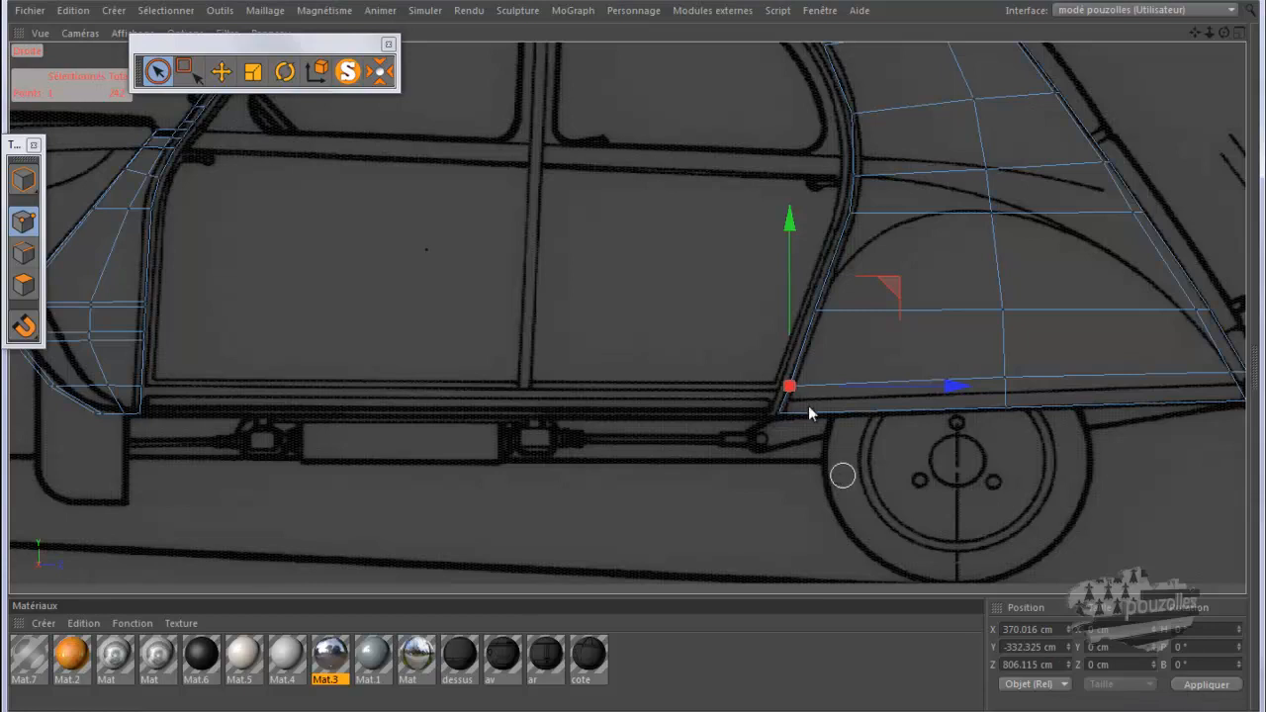
Step: Shift the rear wing's door-edge point along Z to about 804.7 cm, aligning it with the door pillar line on the blueprint
scroll(802, 390, "up", 2)
scroll(803, 389, "up", 2)
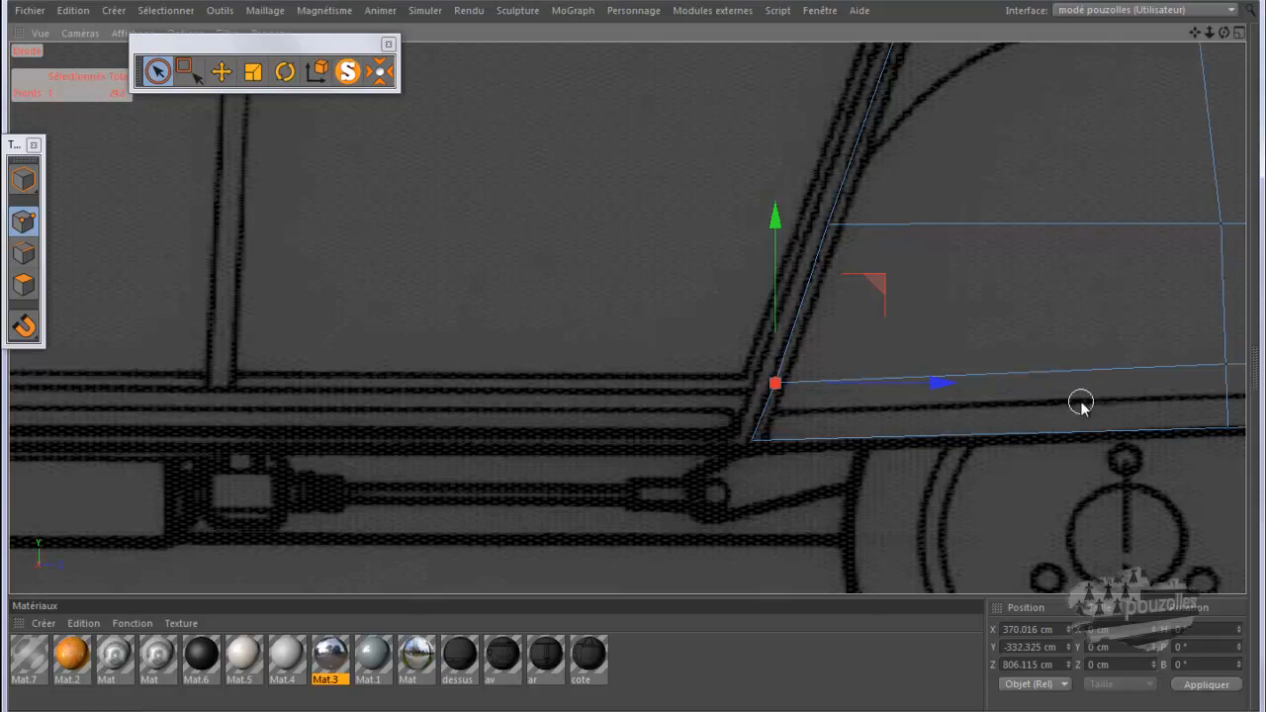
scroll(653, 426, "down", 5)
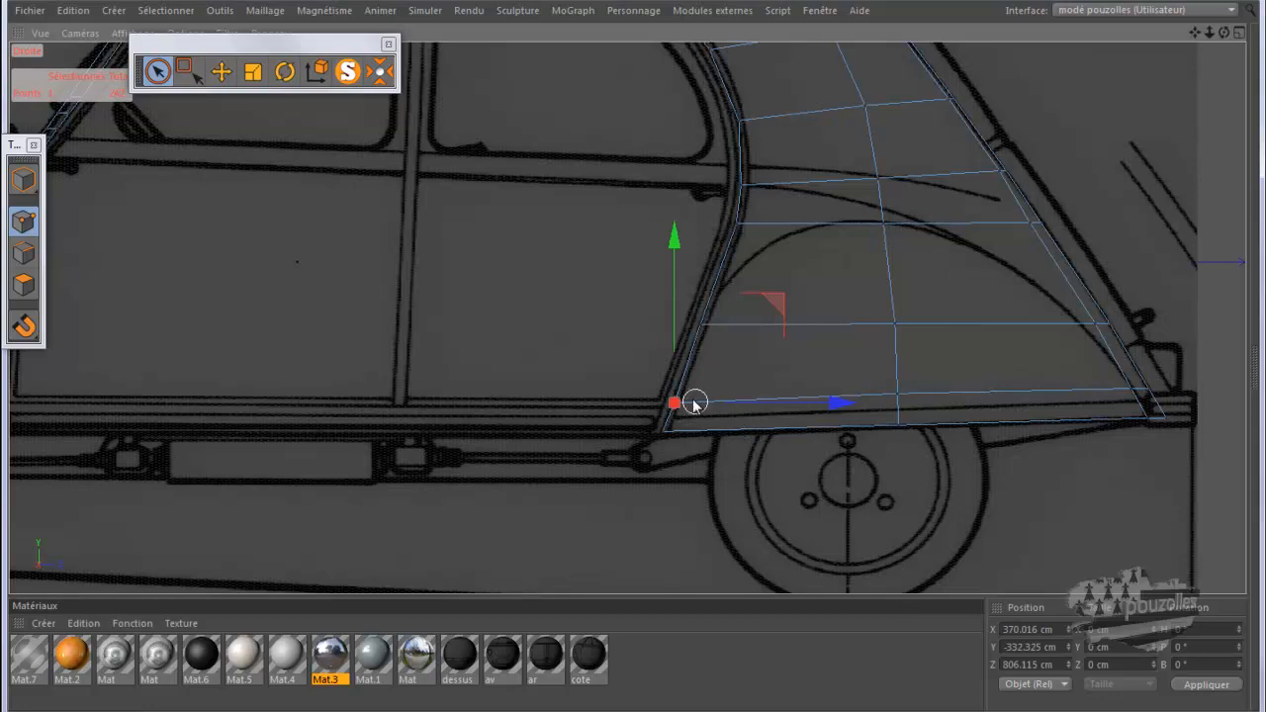
scroll(688, 414, "up", 2)
scroll(684, 420, "up", 3)
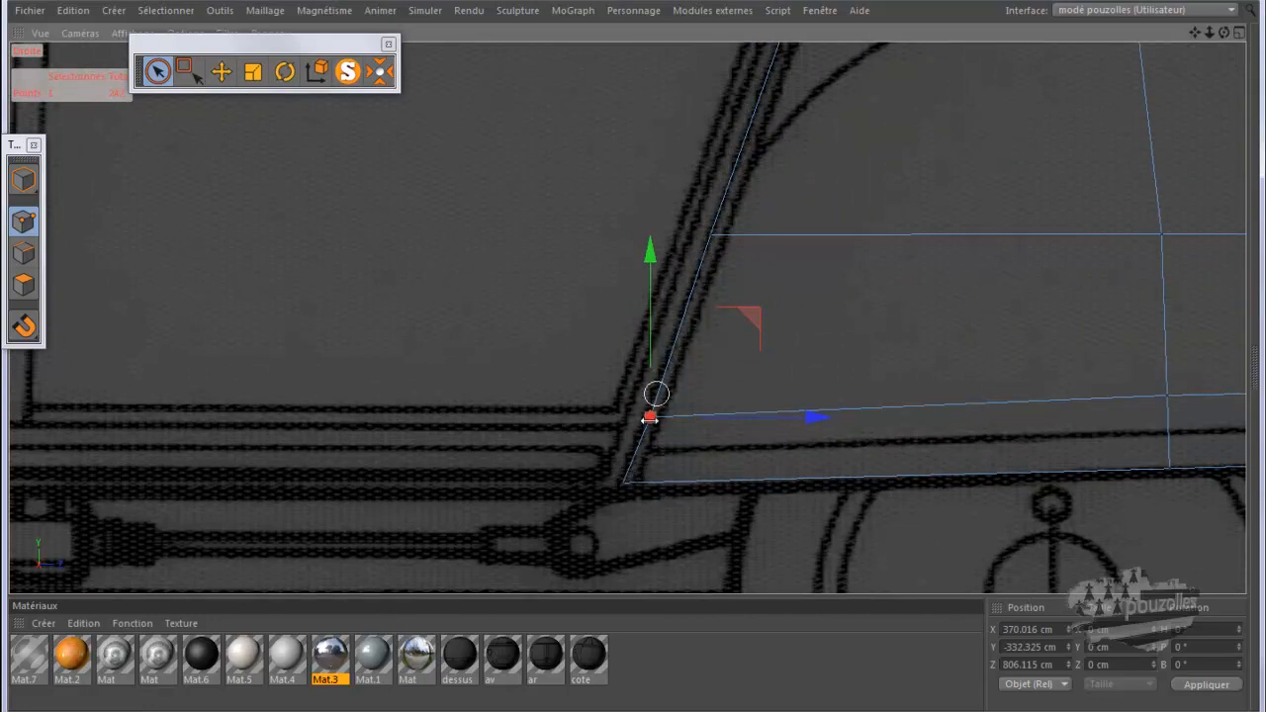
left_click_drag(823, 423, 822, 426)
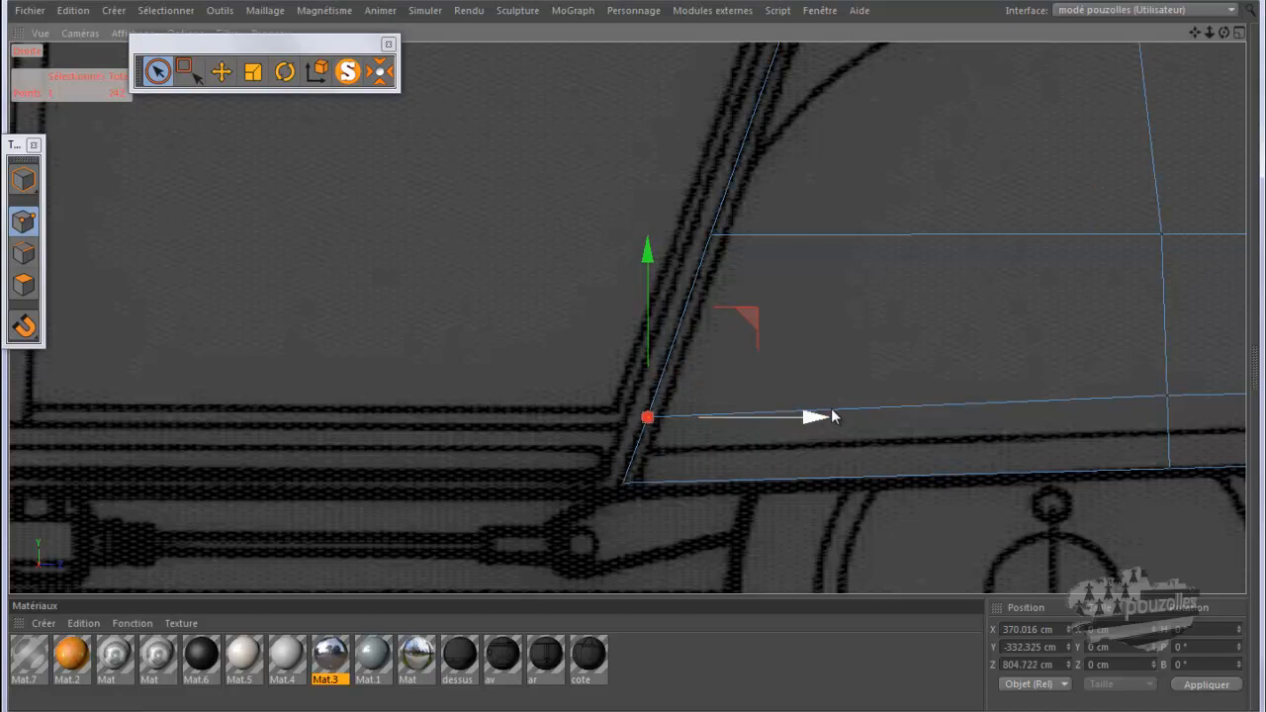
Step: In edge mode, select the whole door-opening contour with path selection, from the front panel's bottom corner over the roof to the rear wing's bottom
scroll(822, 425, "down", 6)
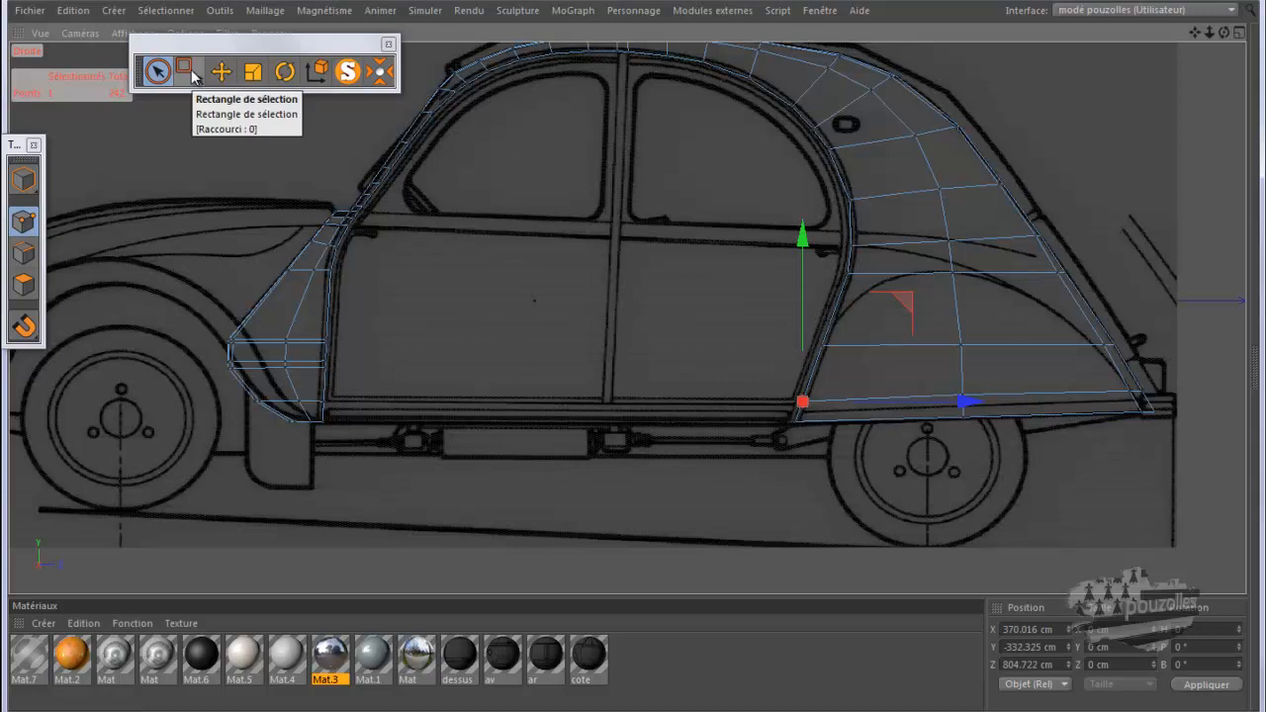
left_click(164, 12)
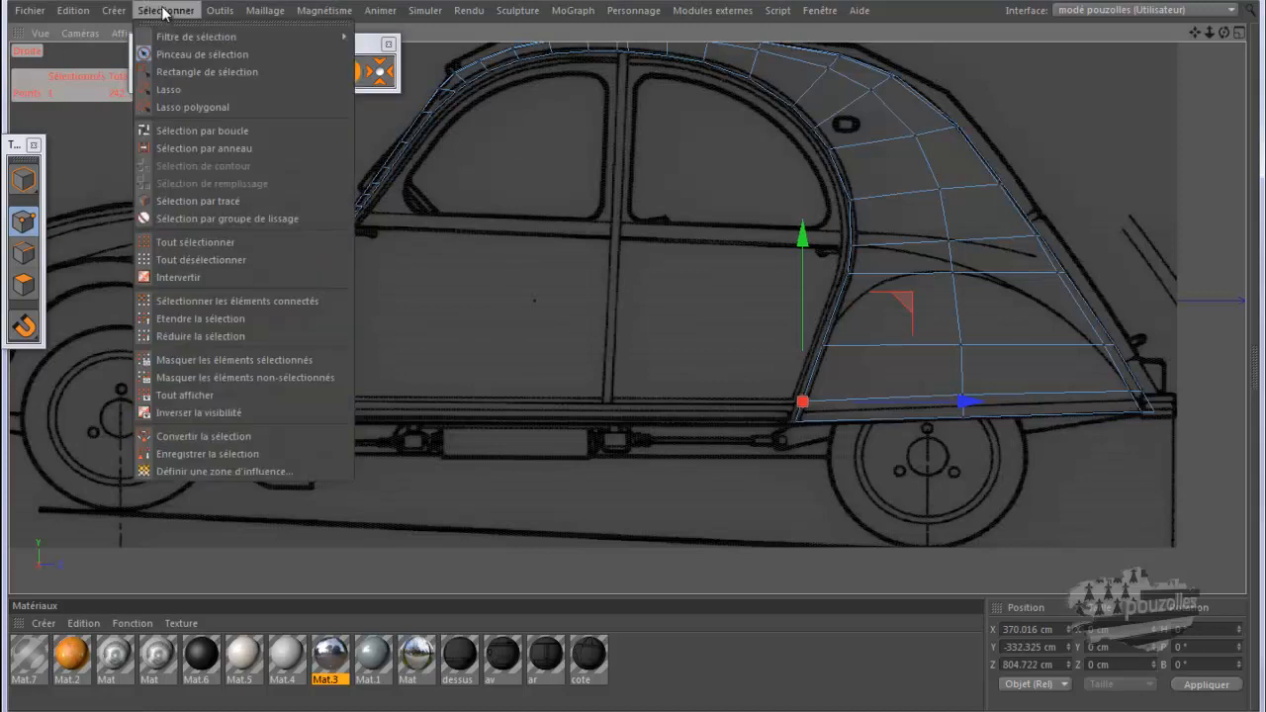
left_click(177, 201)
left_click(21, 251)
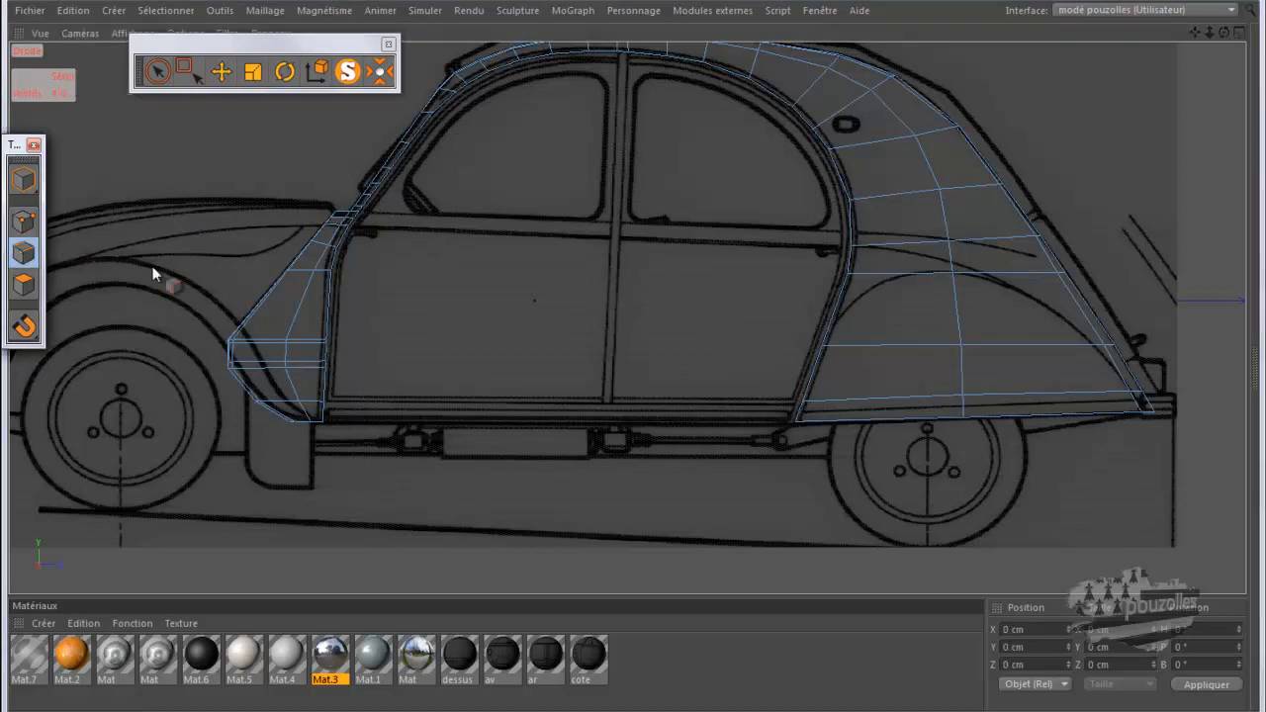
left_click_drag(328, 428, 353, 337)
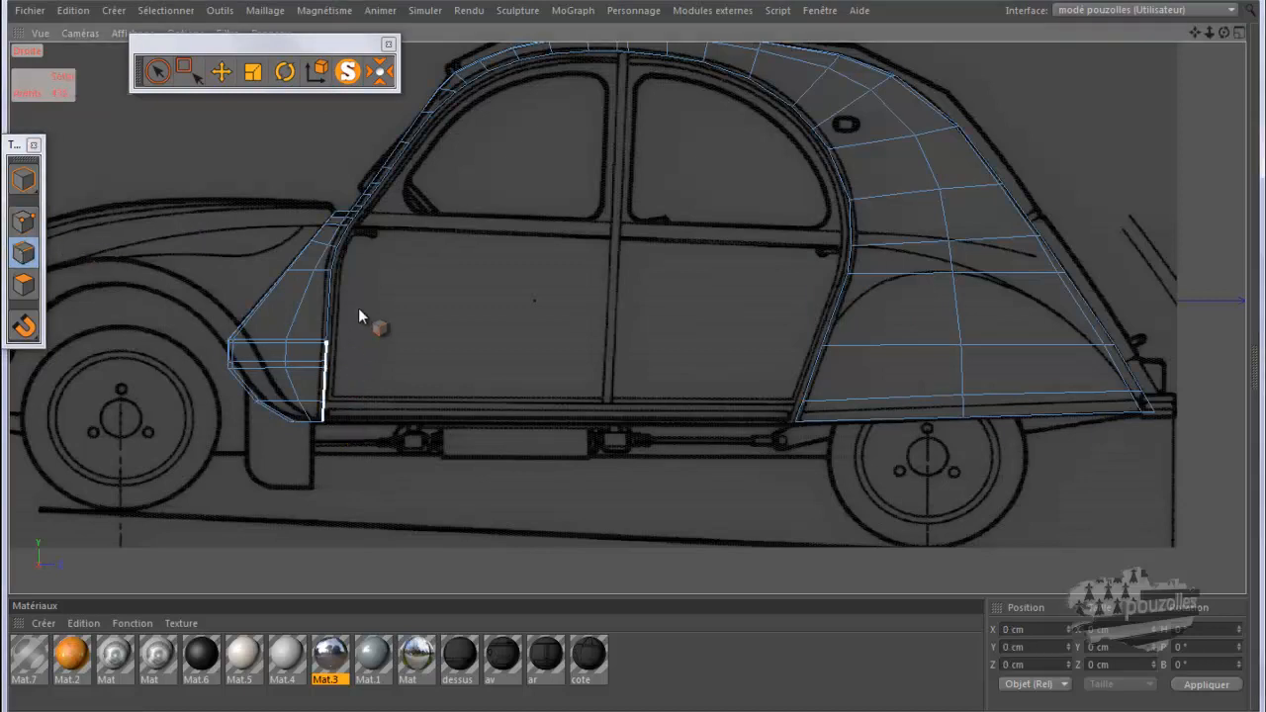
mouse_move(430, 193)
left_mouse_down()
mouse_move(559, 121)
mouse_move(678, 130)
mouse_move(748, 211)
mouse_move(771, 337)
mouse_move(772, 405)
mouse_move(752, 451)
left_mouse_up()
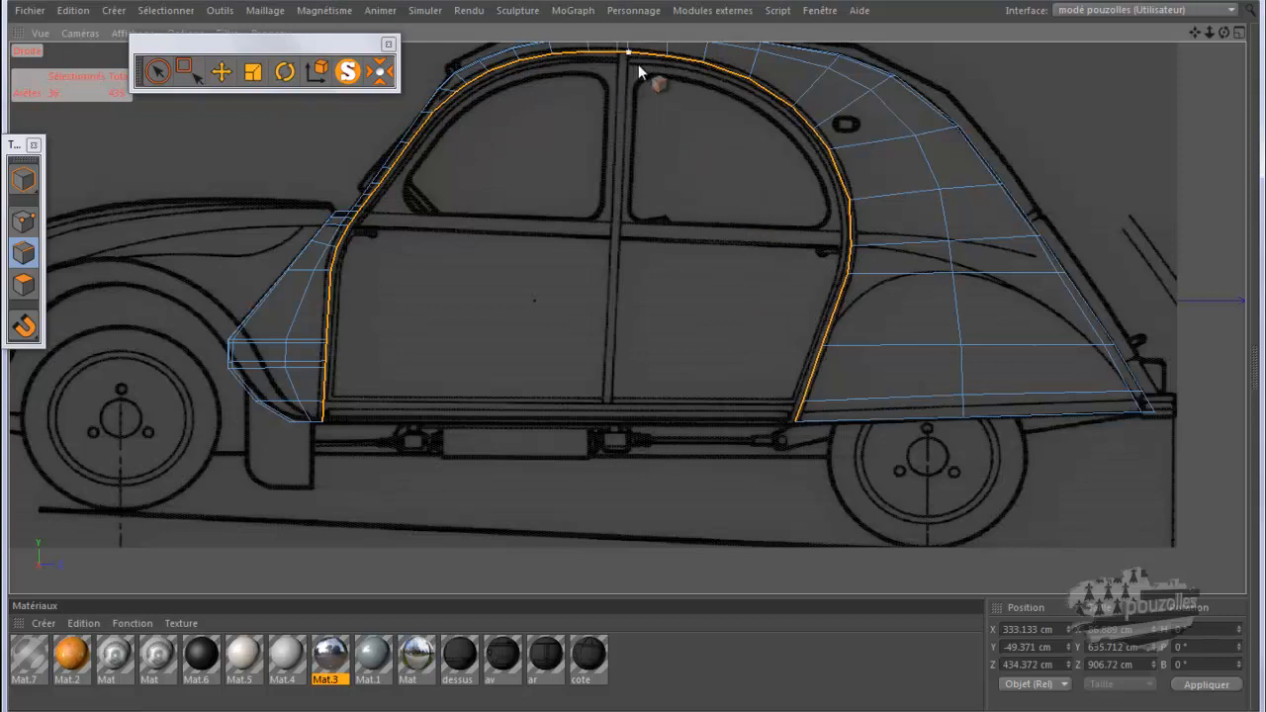
Step: Store the door-opening edge selection as a selection tag on the caisse object
left_click(57, 710)
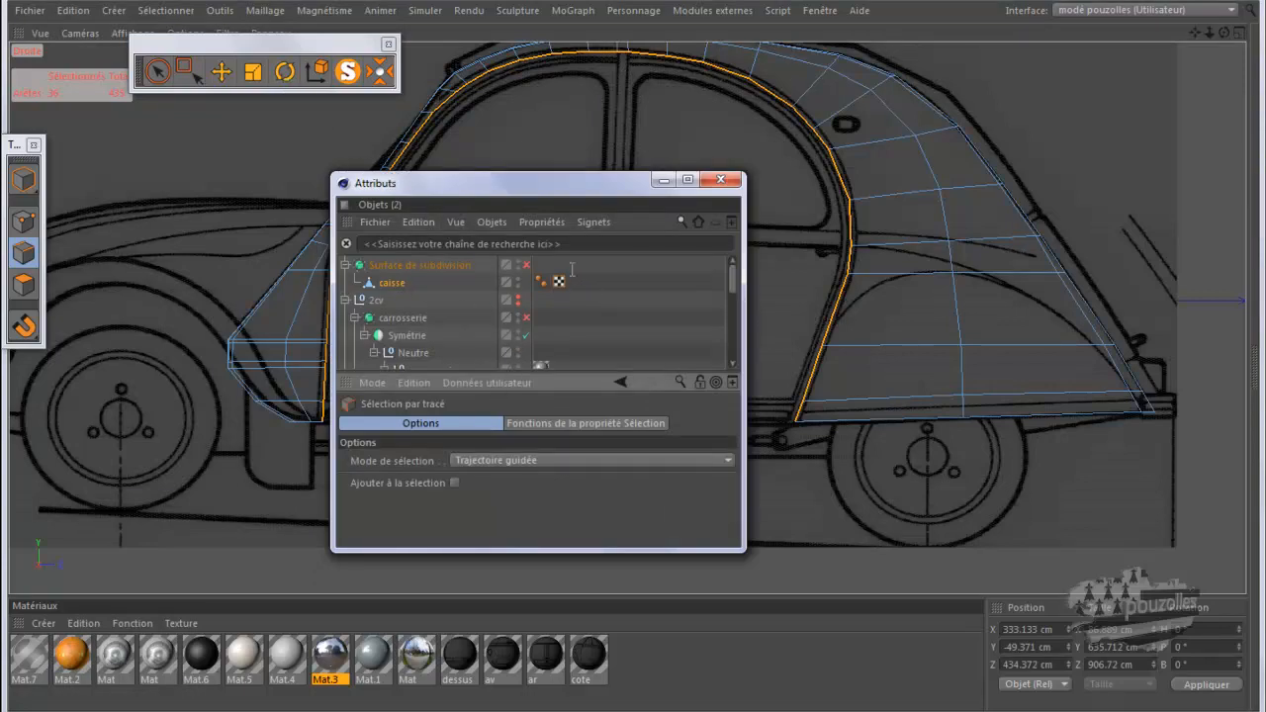
left_click(166, 11)
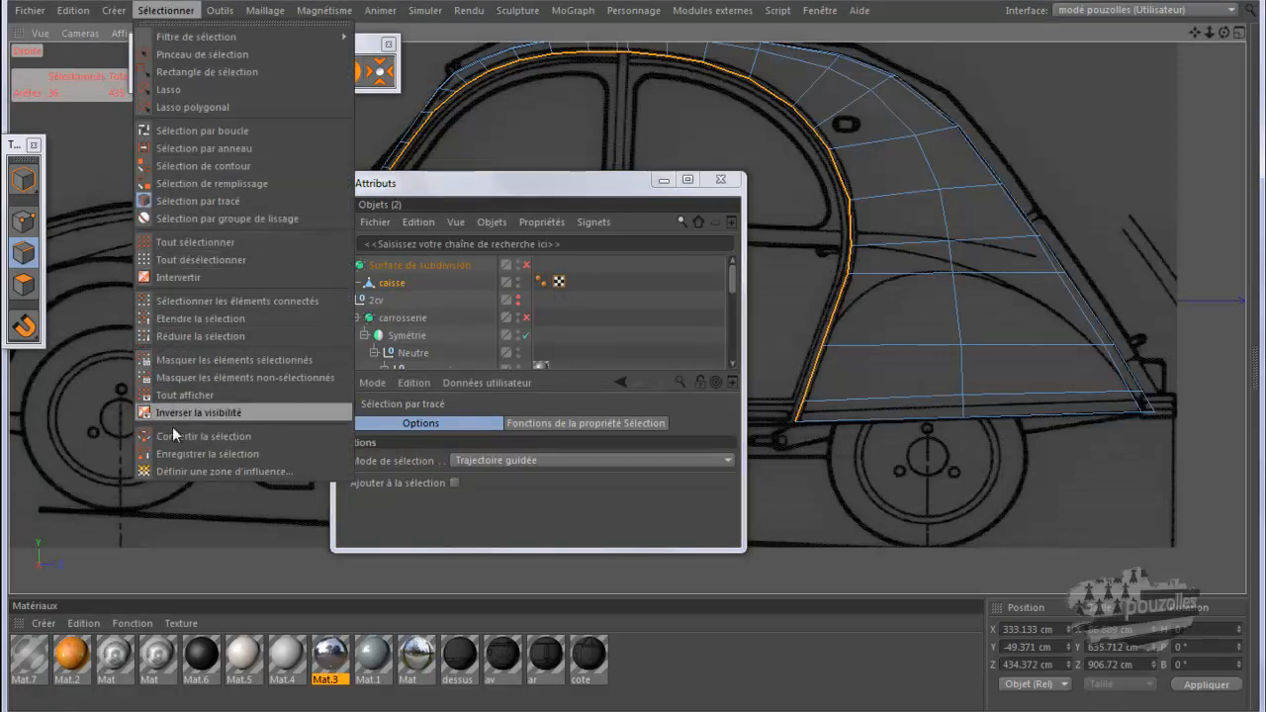
left_click(175, 454)
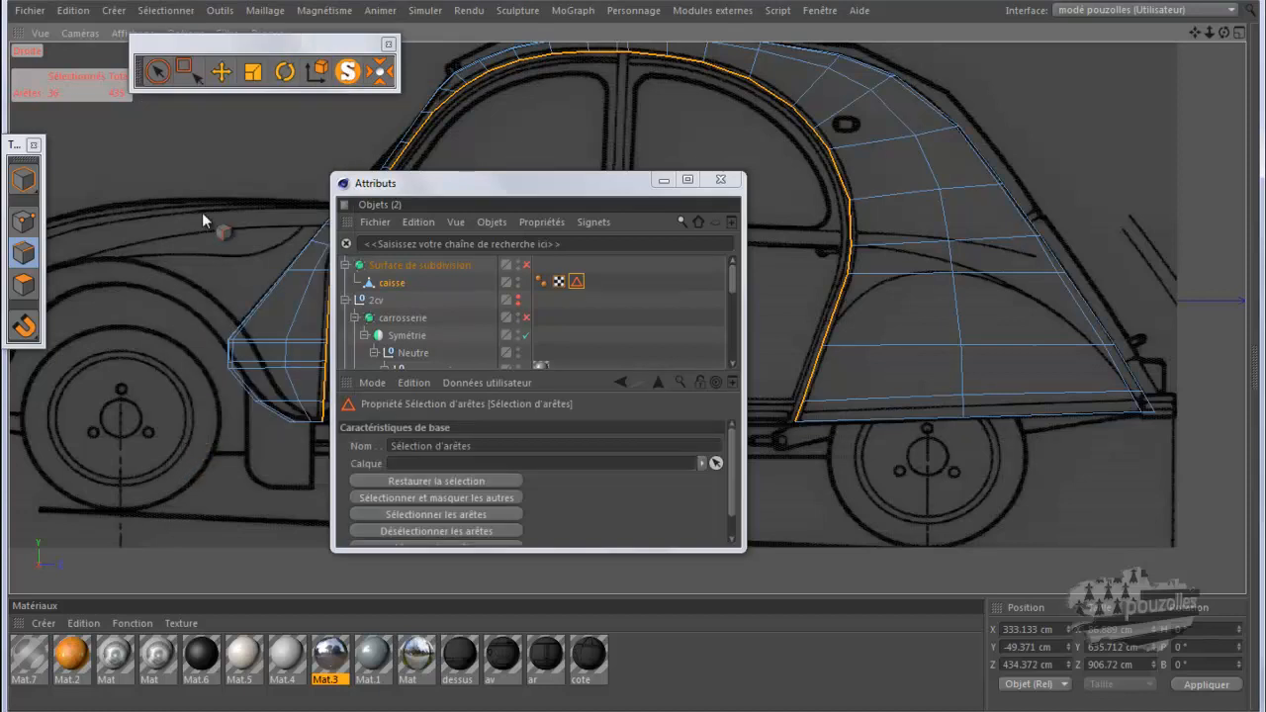
Step: Activate the Move tool, clear the edge selection, restore it from caisse's stored selection tag, and put away the Attributs window
left_click(222, 69)
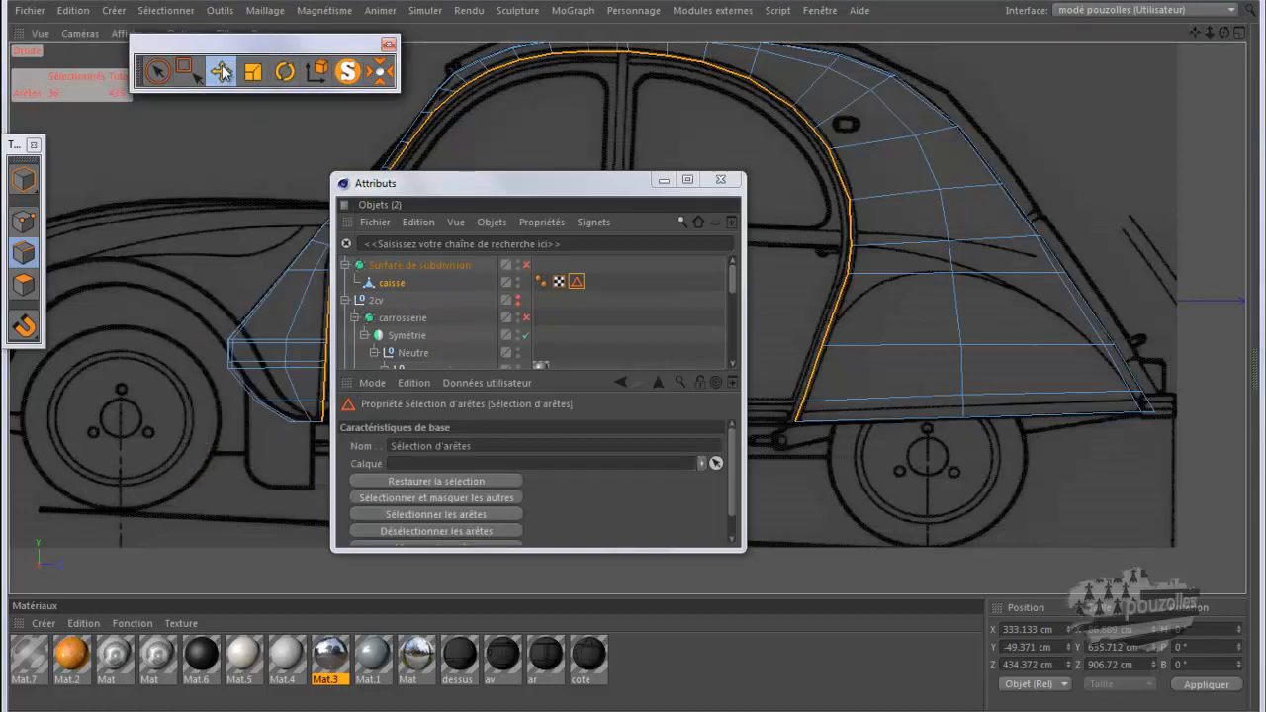
left_click(139, 265)
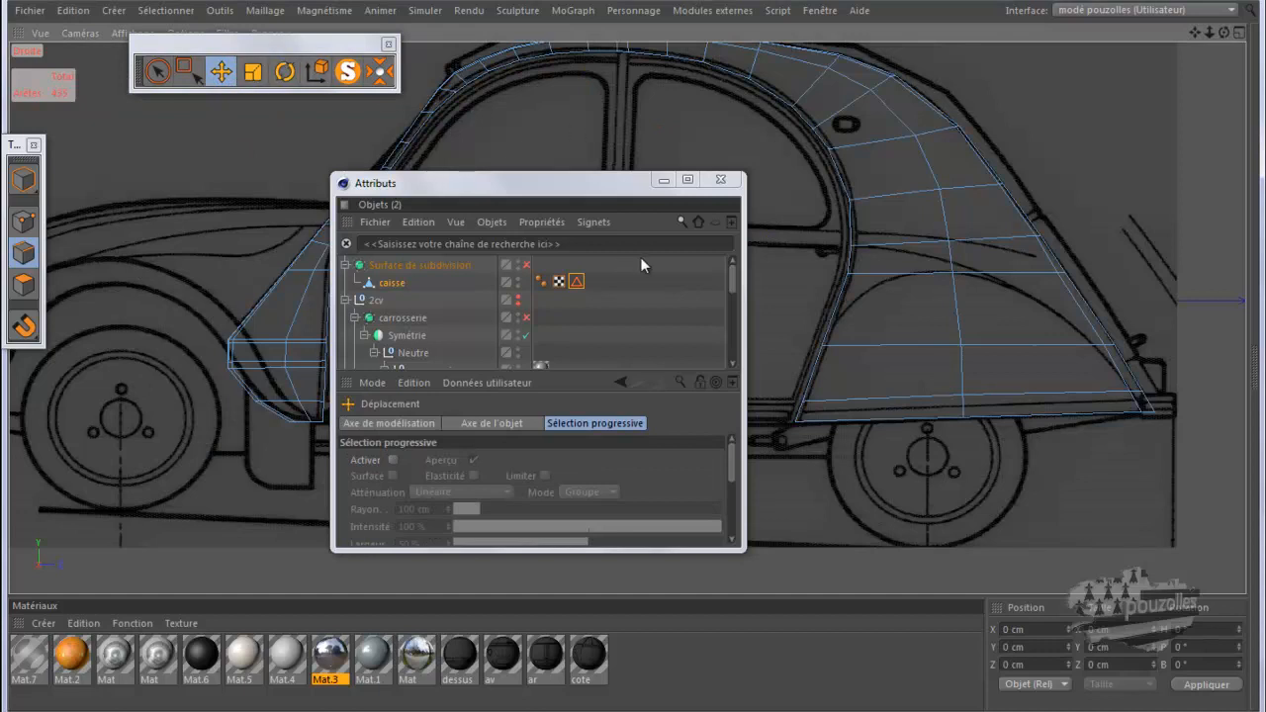
double_click(579, 287)
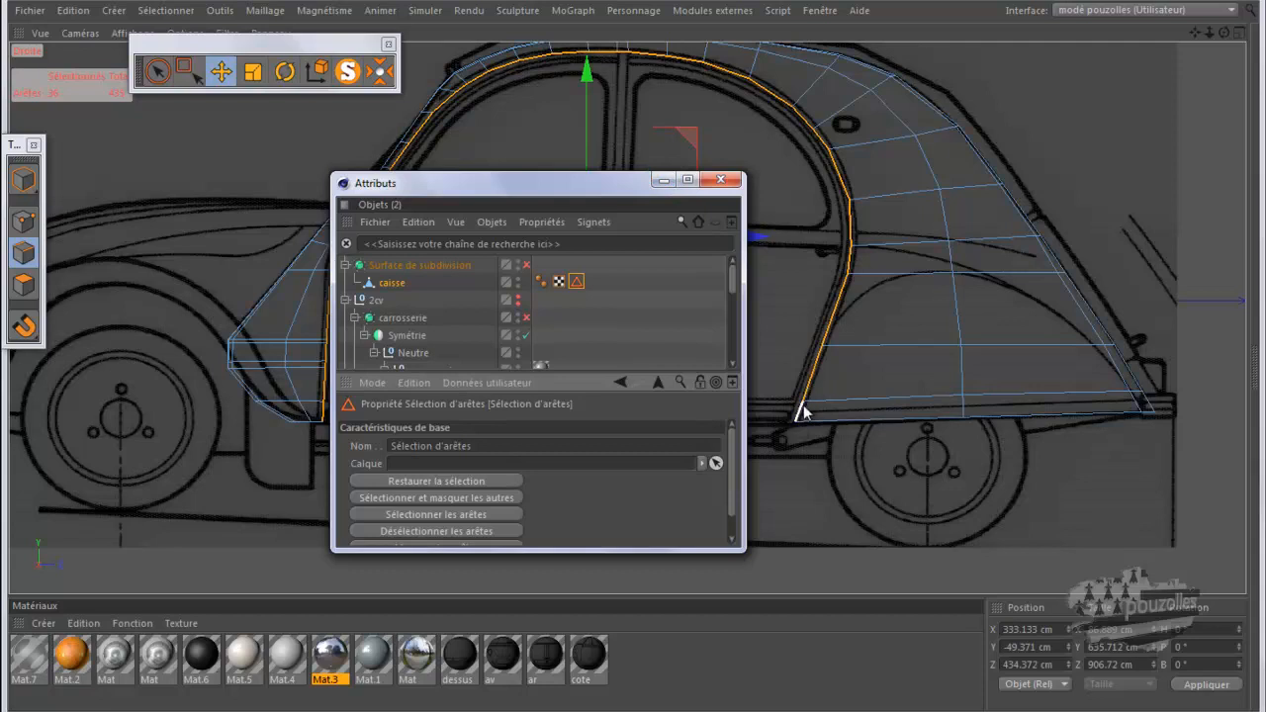
left_click(660, 184)
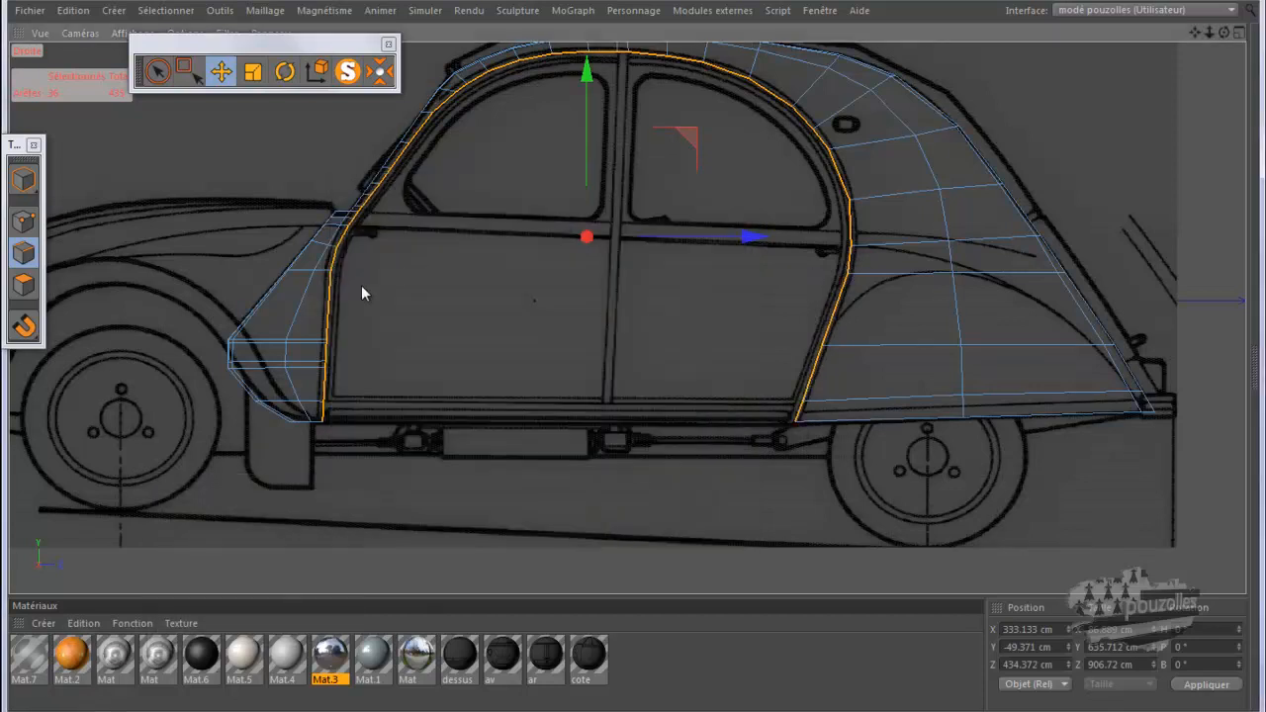
Step: Extrude the selected door-opening edges about 15 cm inward along X in the perspective view, to about X 318.1 cm
middle_click(296, 334)
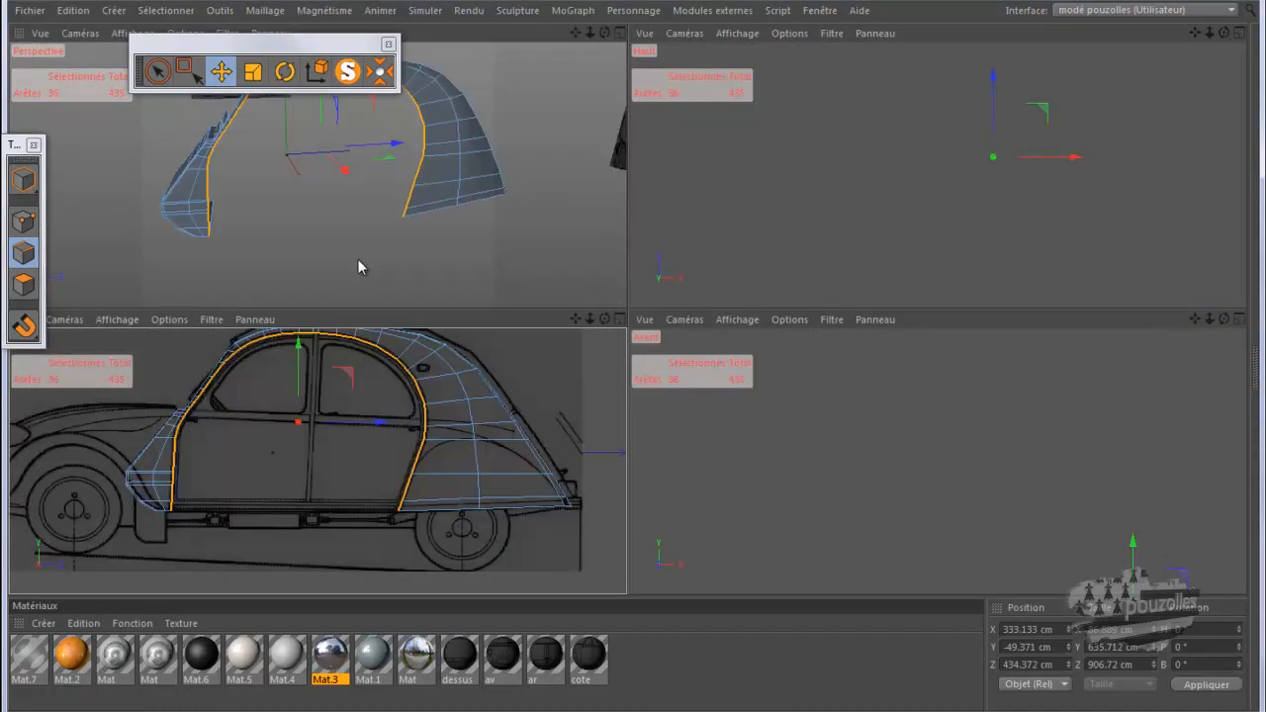
middle_click(360, 261)
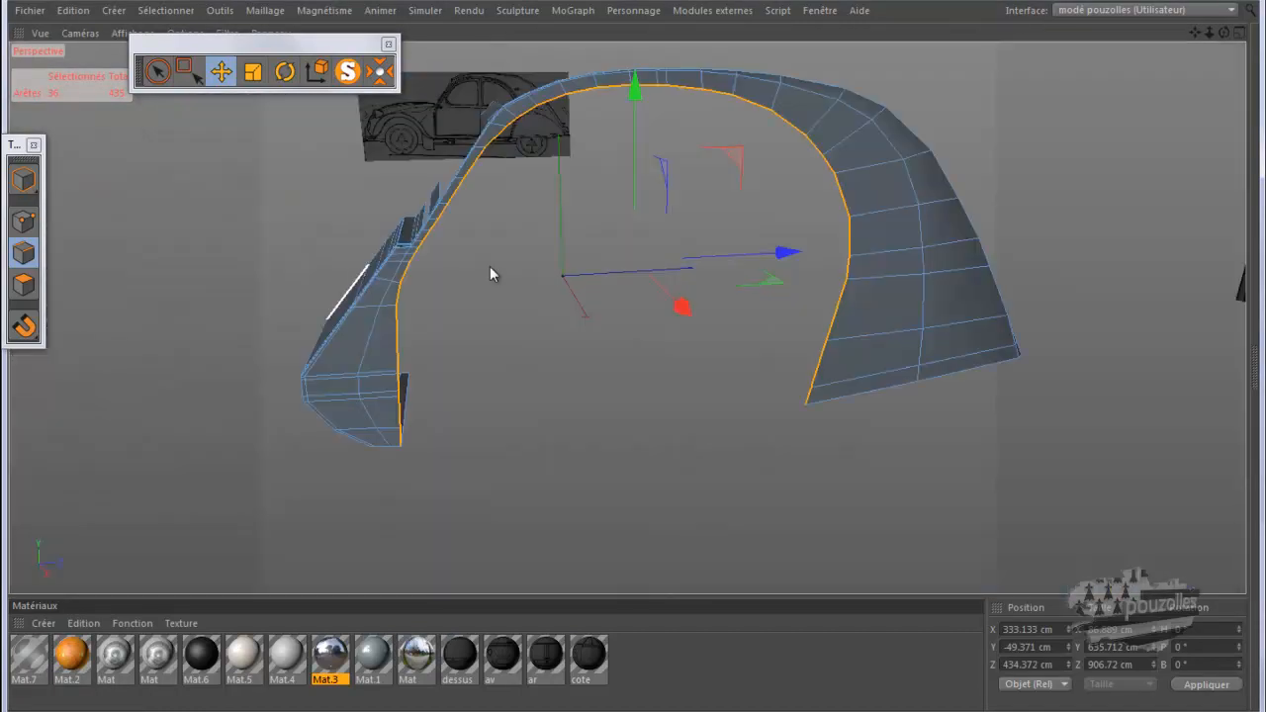
left_click_drag(1224, 32, 637, 355)
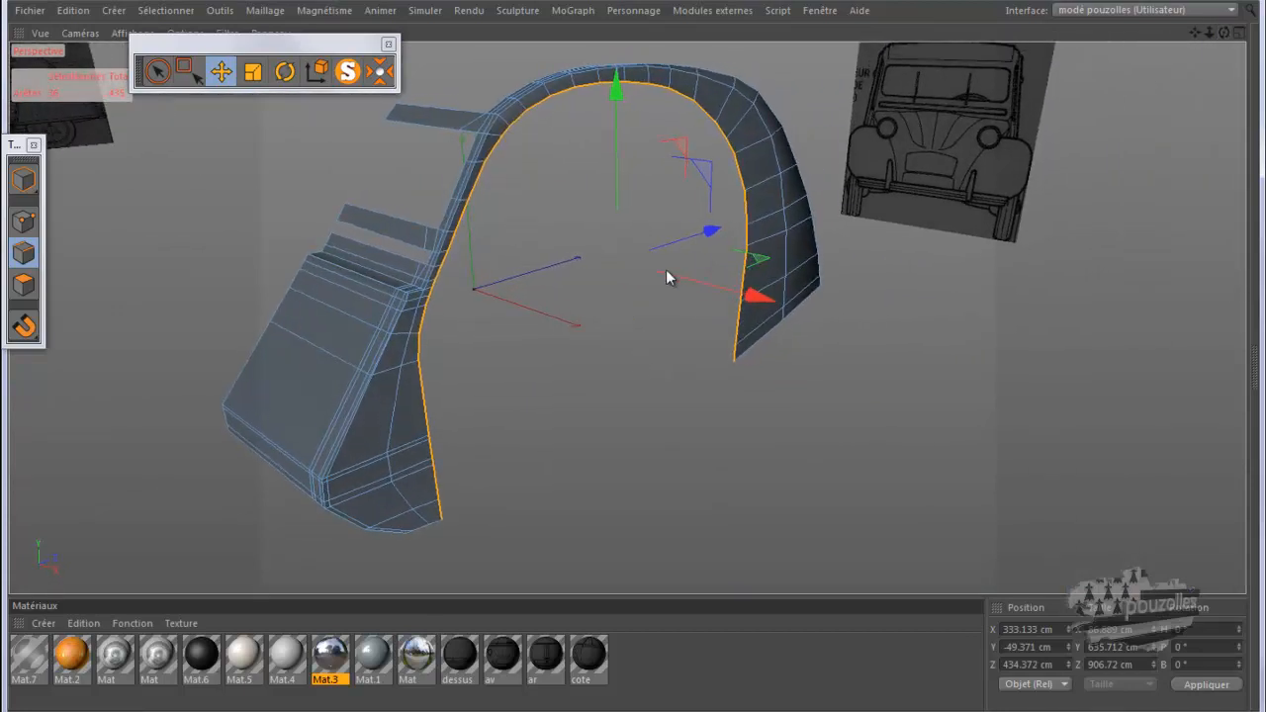
scroll(682, 277, "up", 5)
scroll(692, 285, "up", 6)
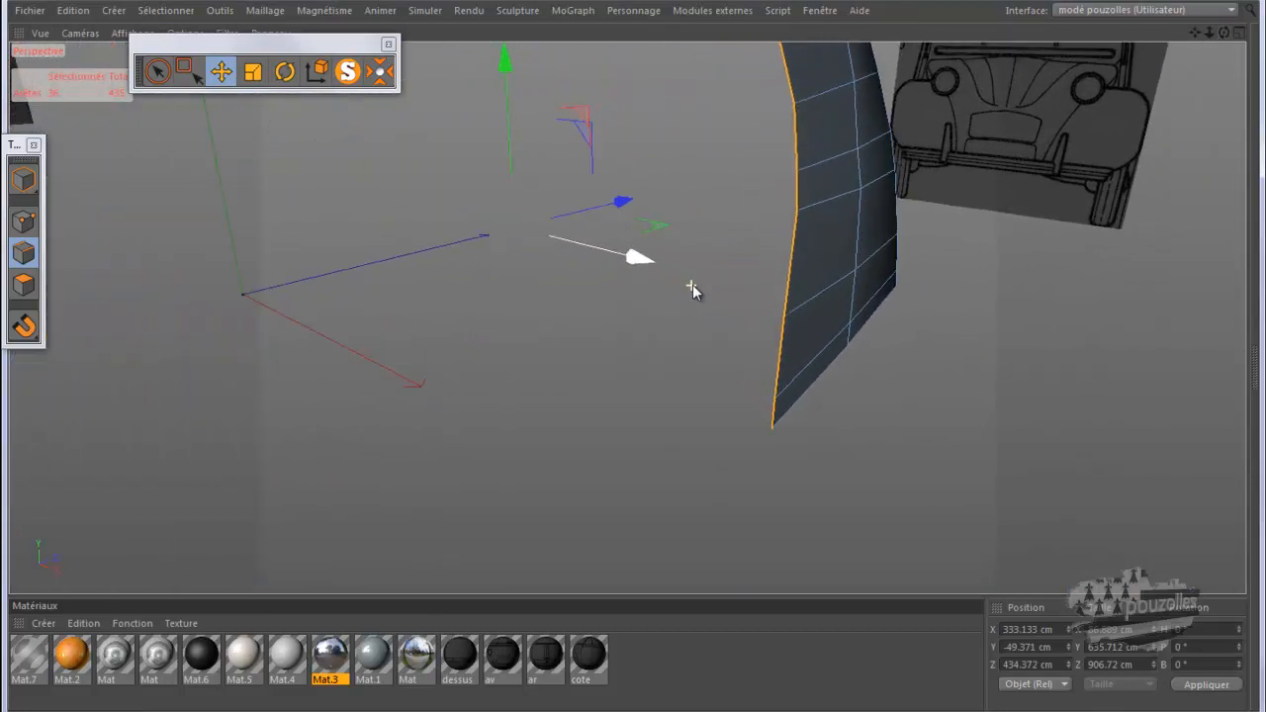
scroll(692, 285, "down", 1)
scroll(697, 338, "down", 1)
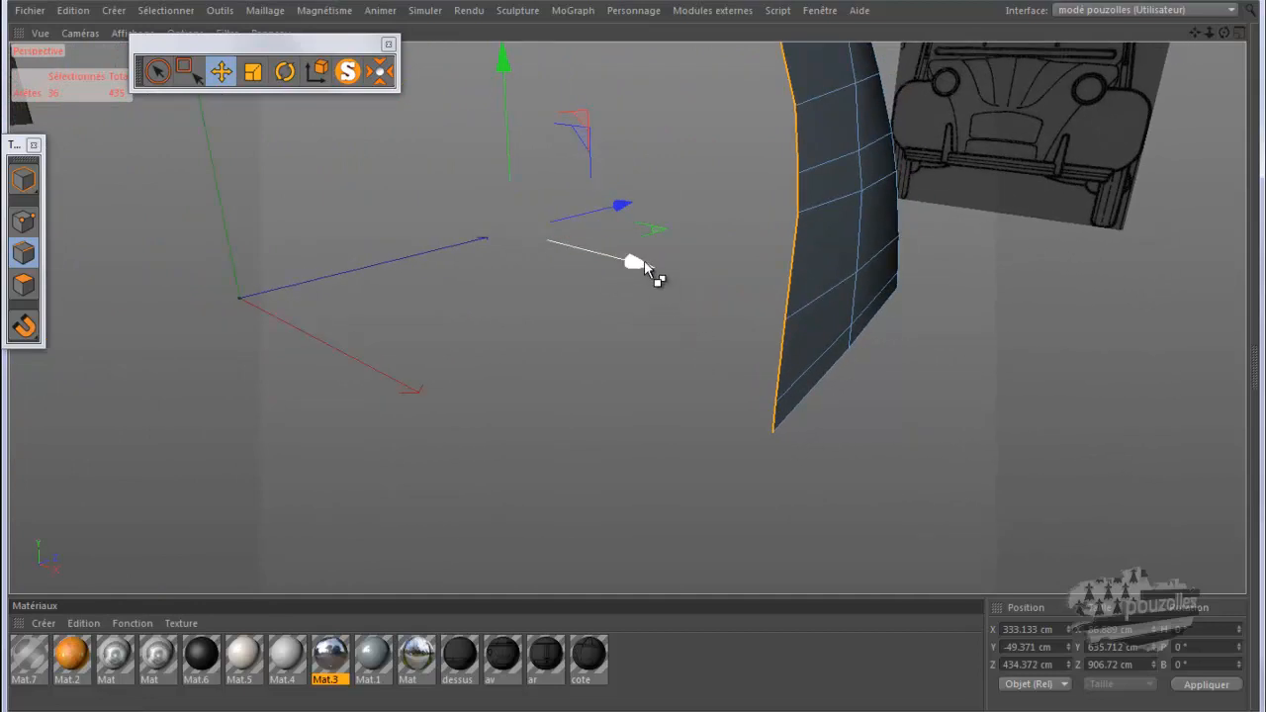
mouse_move(644, 263)
left_mouse_down()
mouse_move(623, 263)
mouse_move(629, 274)
left_mouse_up()
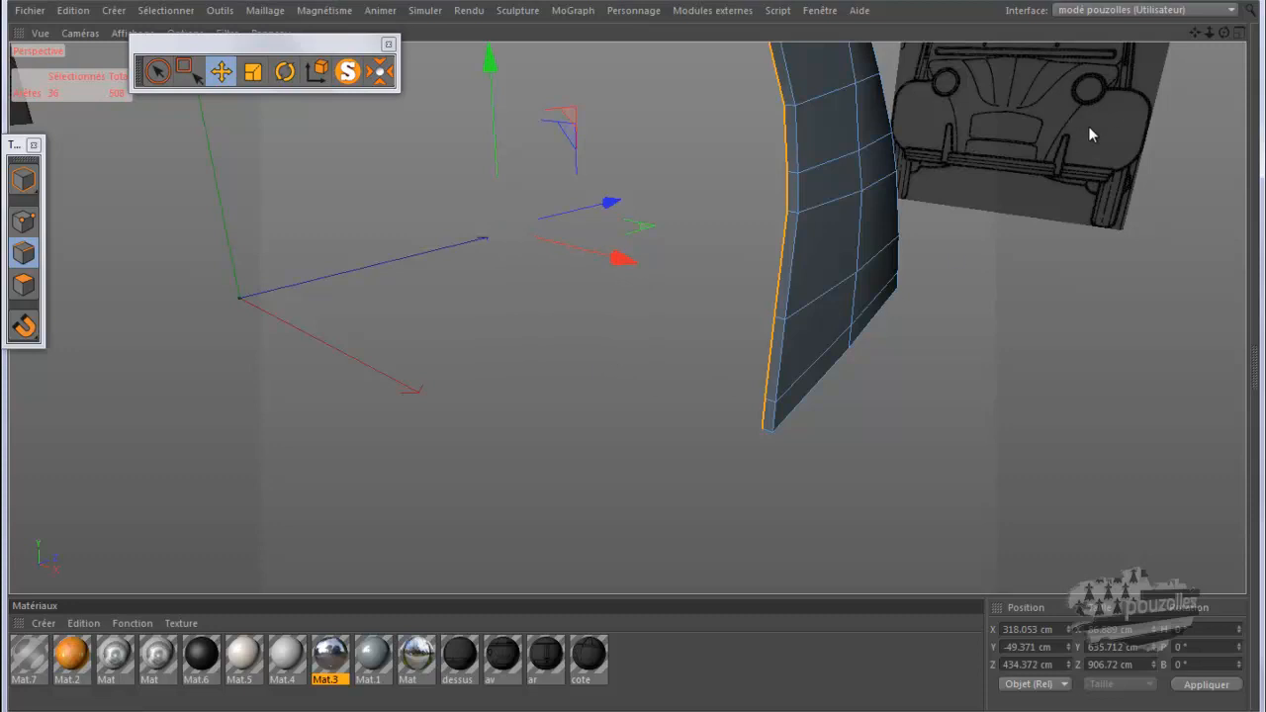
Step: Fine-tune the extruded door-opening edge along X to about 316.6 cm
scroll(638, 425, "down", 6)
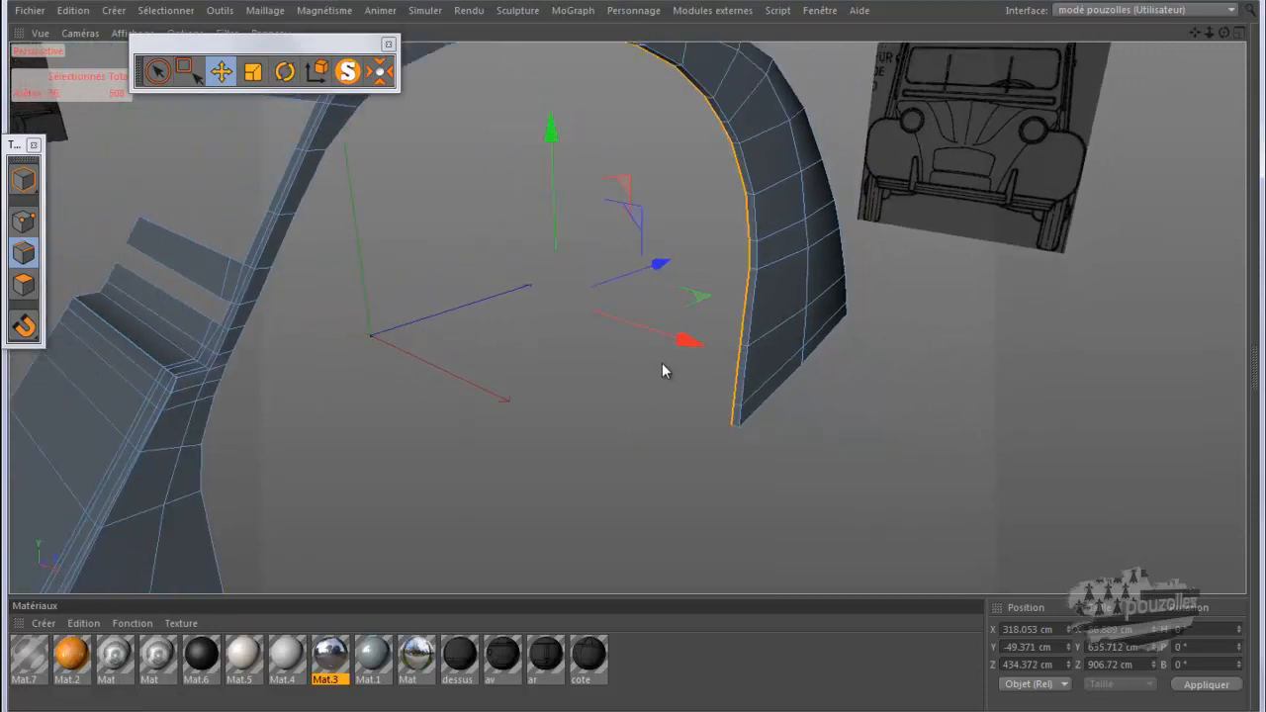
scroll(662, 360, "up", 5)
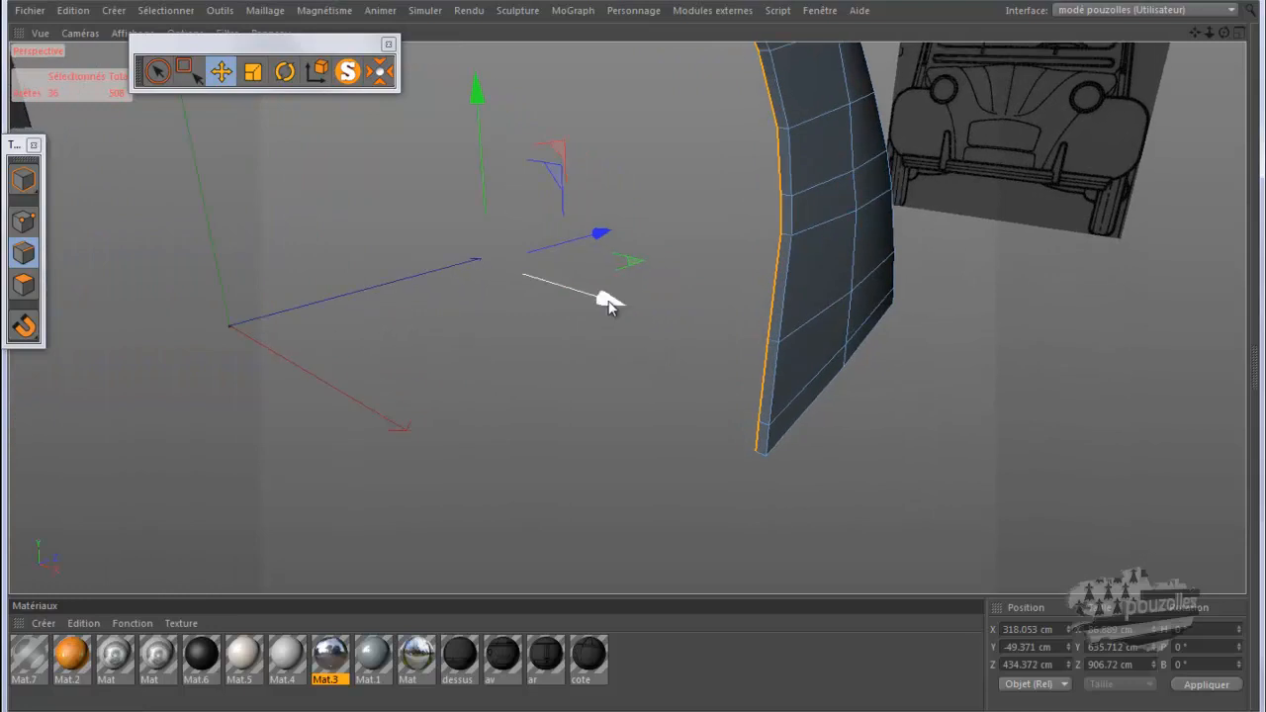
left_click_drag(608, 307, 613, 308)
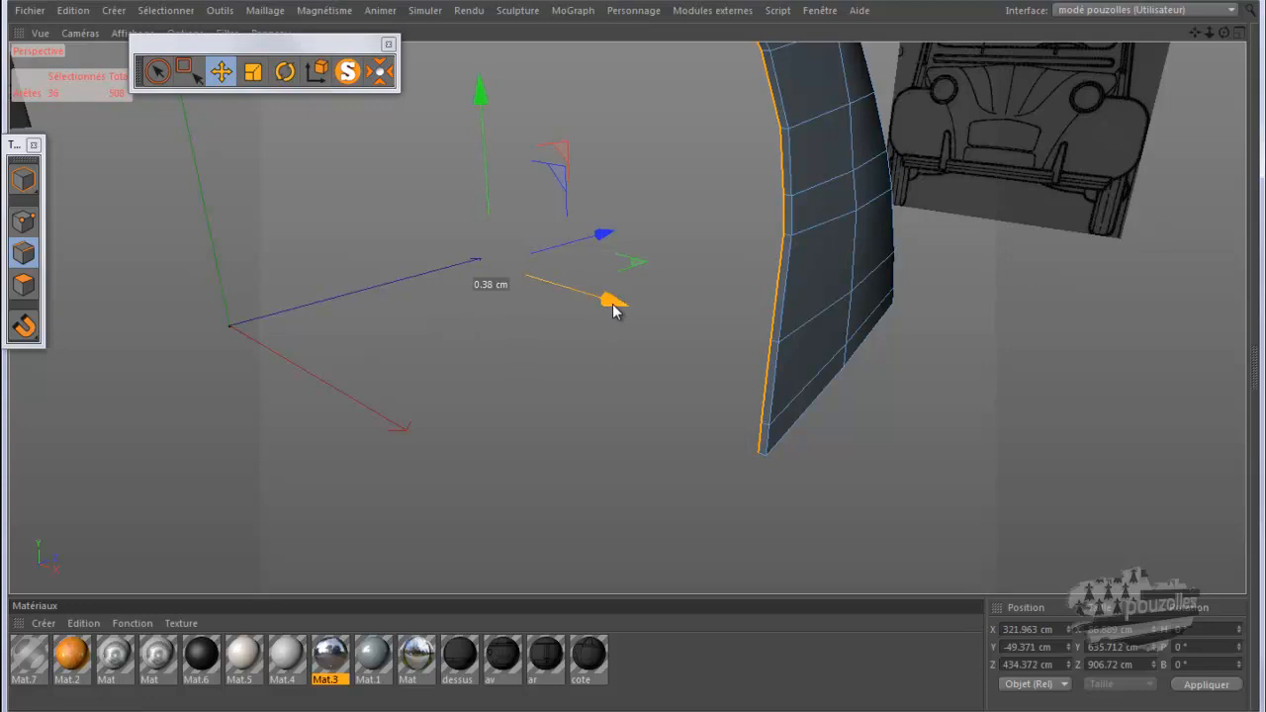
left_click_drag(613, 310, 608, 304)
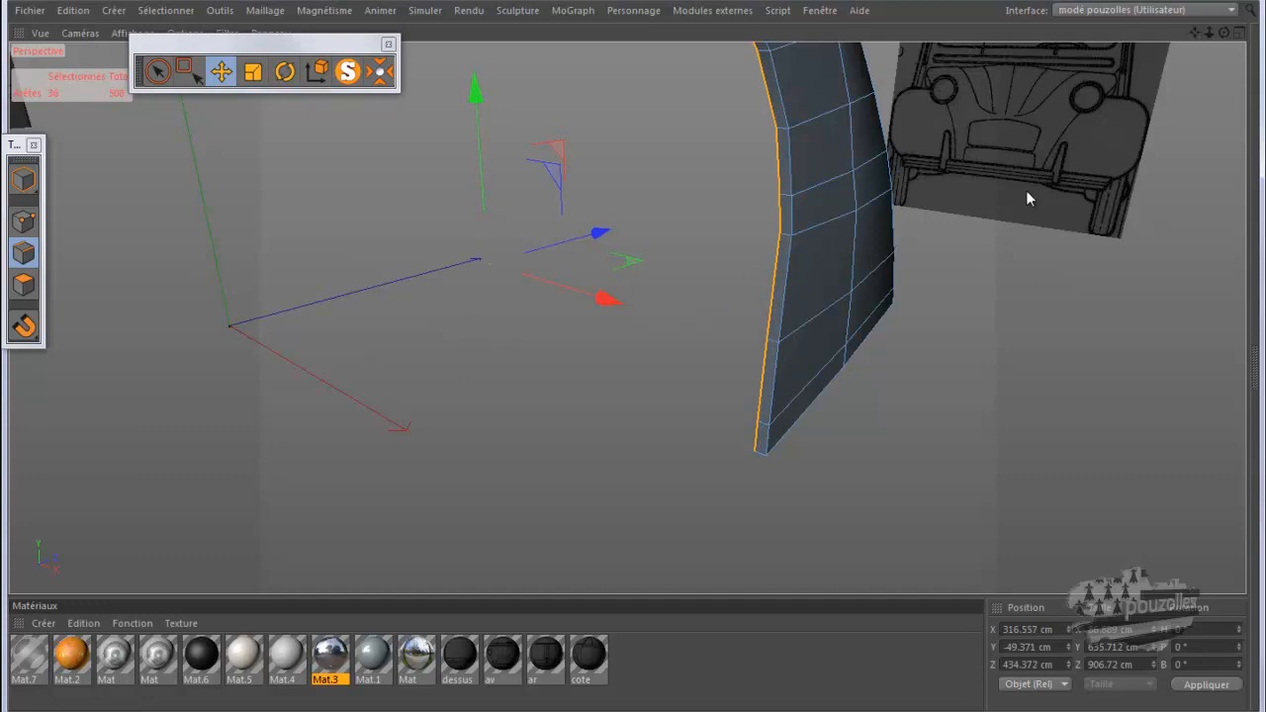
Step: Extrude the door-opening edge inward by scaling in the side view, to about 621.7 cm in Y and 886.8 cm in Z
middle_click(624, 429)
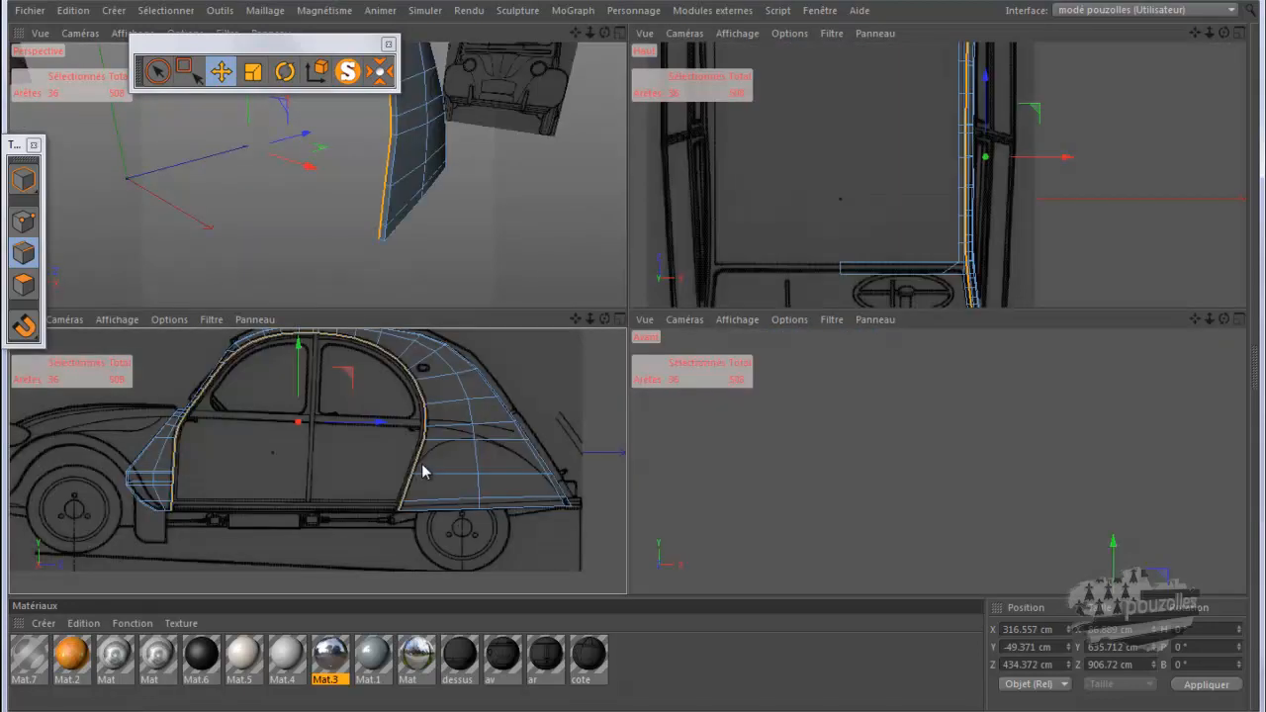
middle_click(445, 463)
scroll(635, 358, "up", 4)
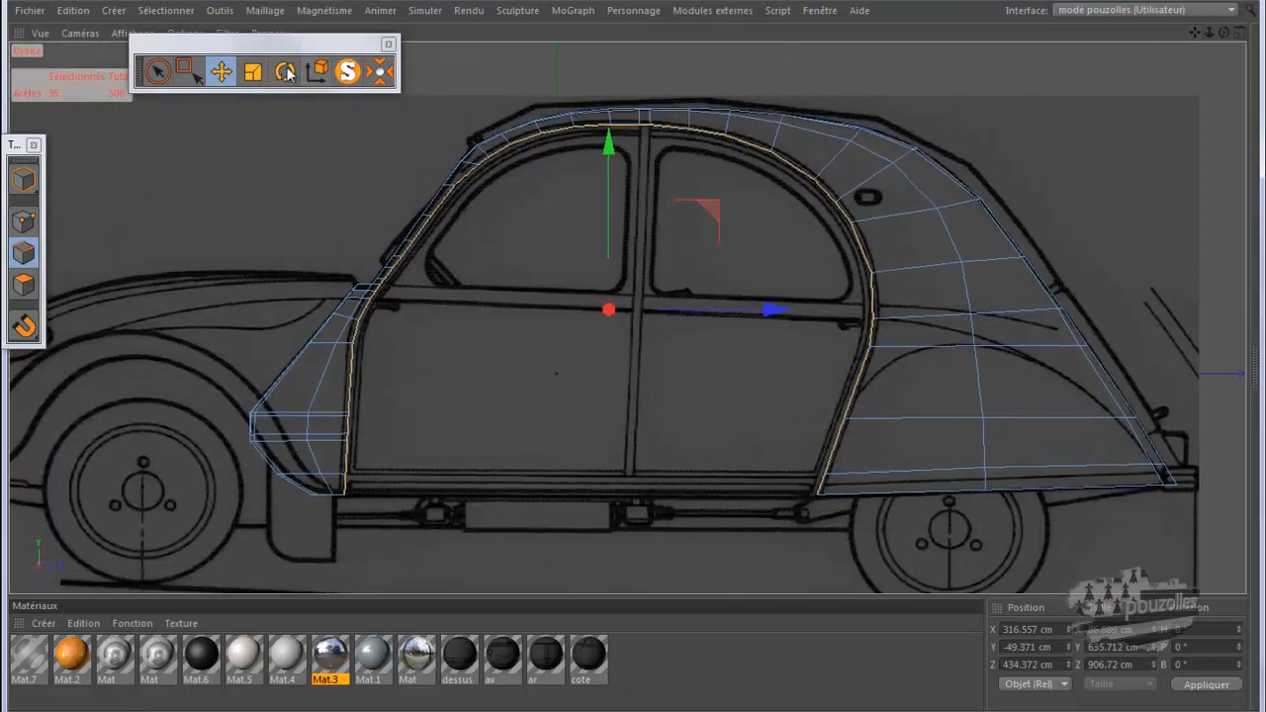
left_click(253, 72)
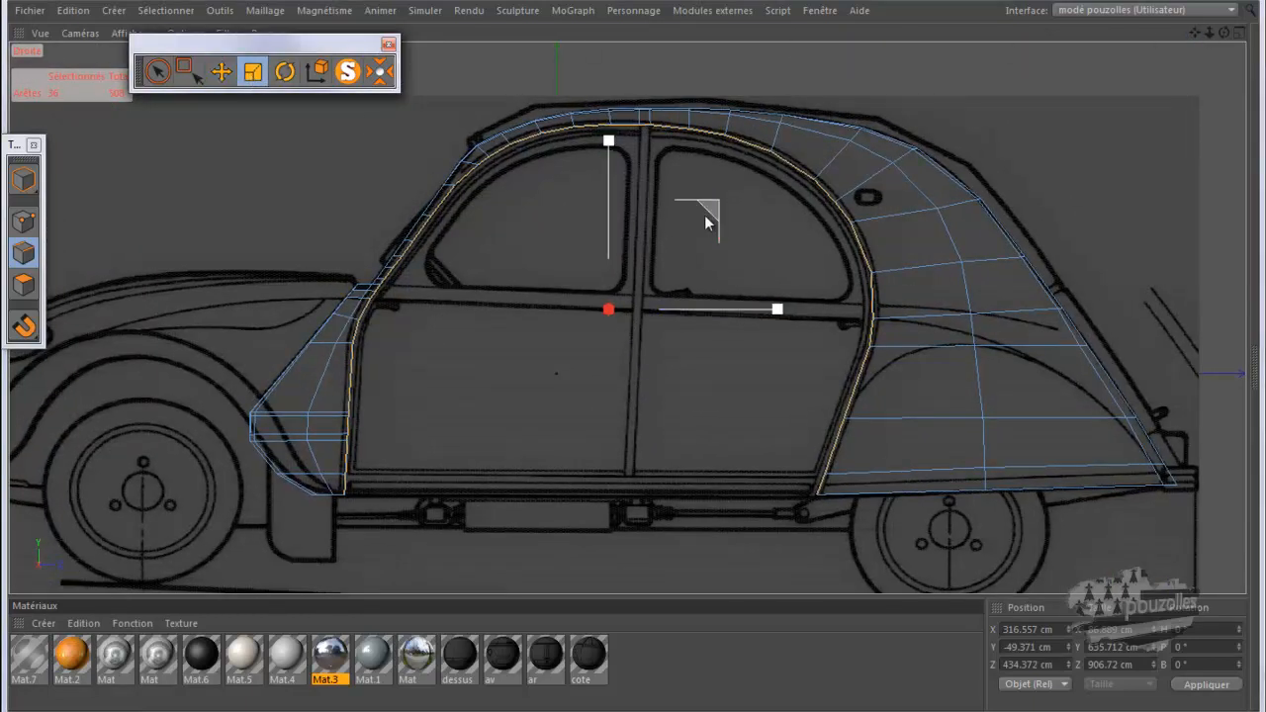
scroll(739, 176, "up", 3)
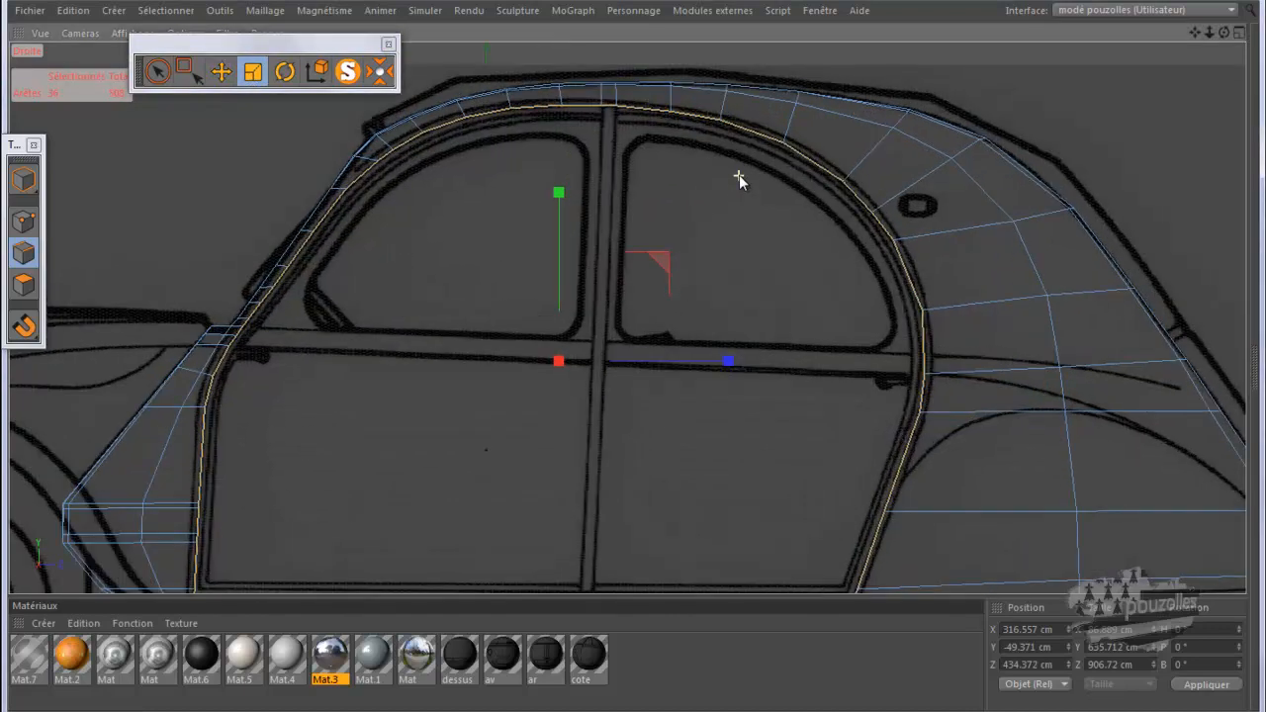
scroll(740, 174, "up", 2)
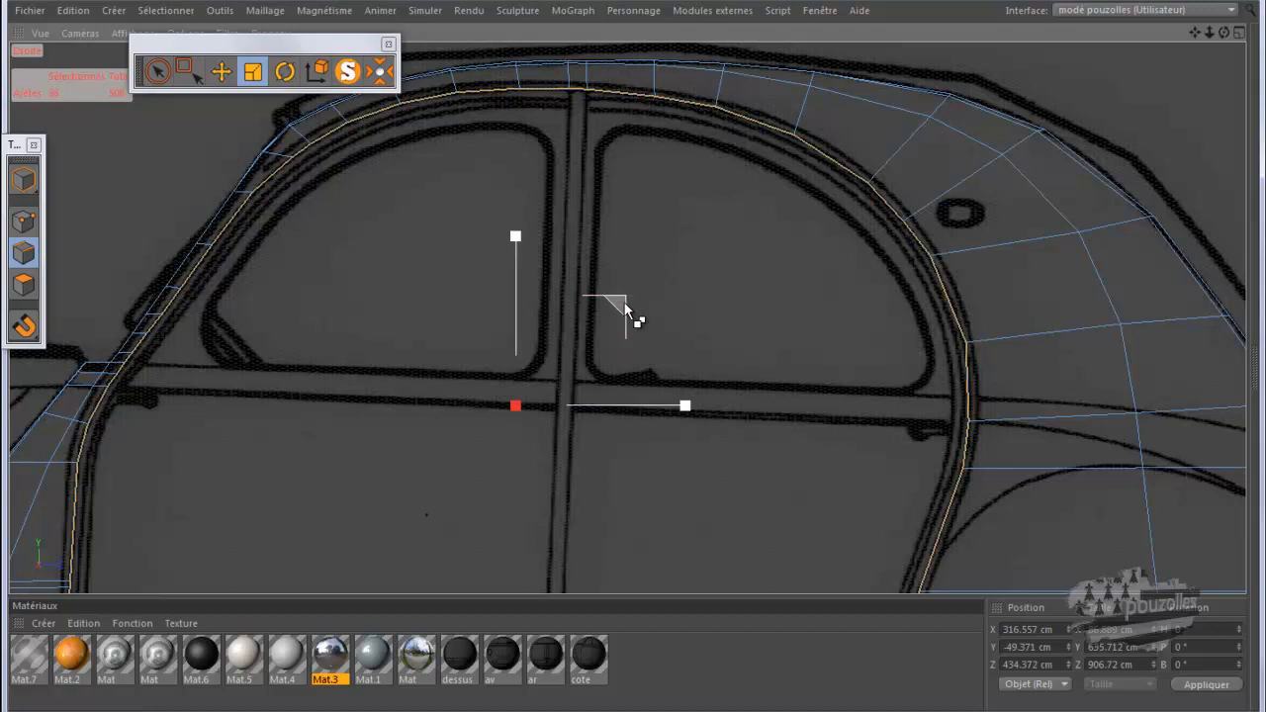
left_click_drag(621, 304, 612, 317)
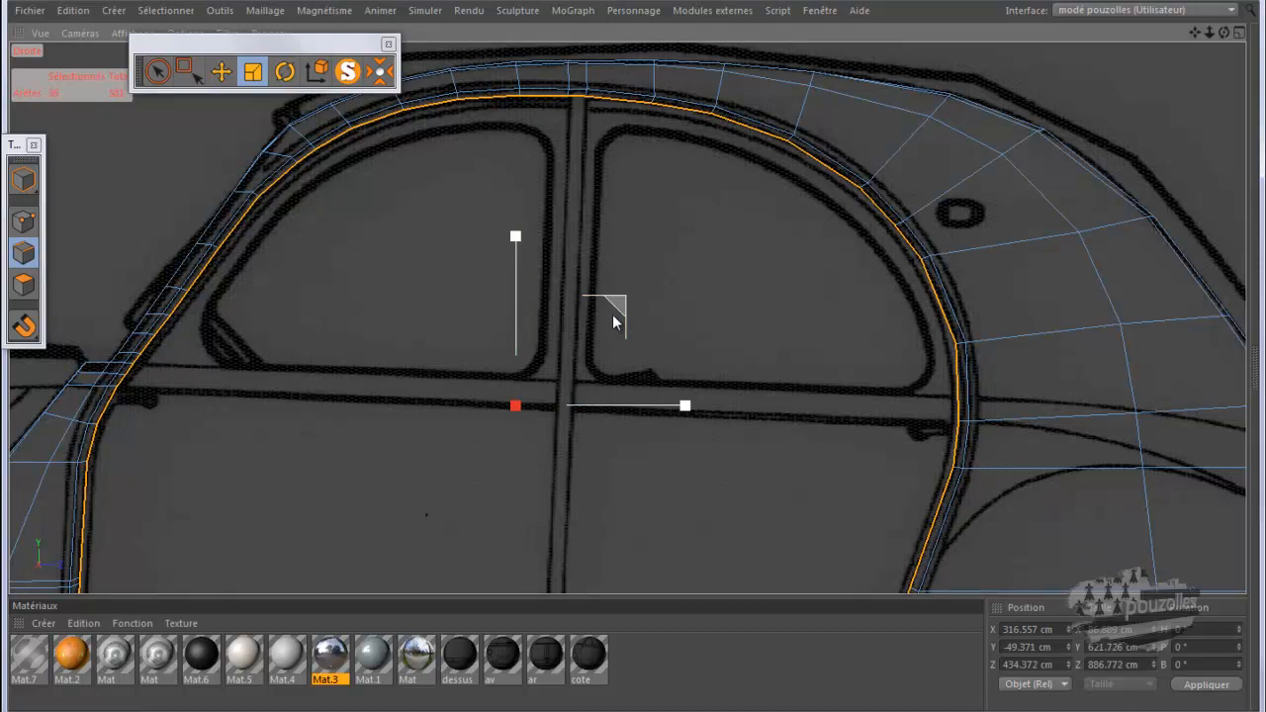
Step: Extrude the door-opening edge a further 7.3 cm inward along X, to about X 309.2 cm
middle_click(455, 322)
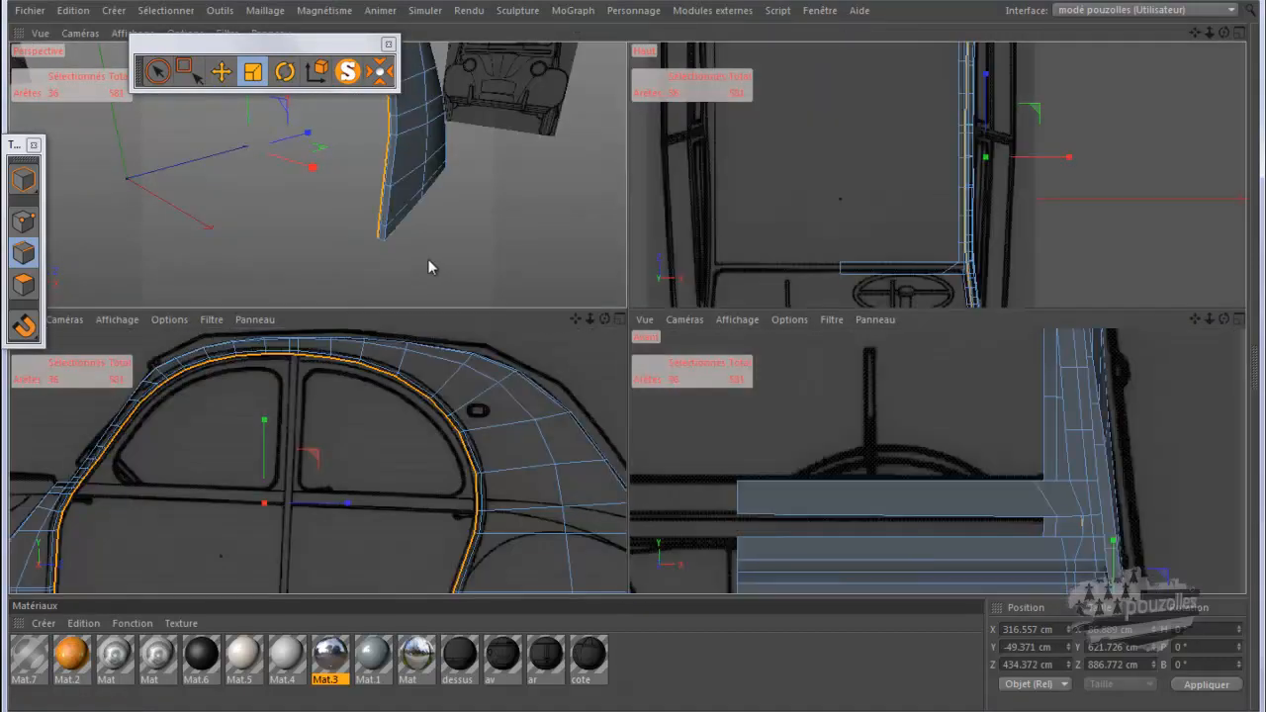
middle_click(428, 262)
left_click(222, 69)
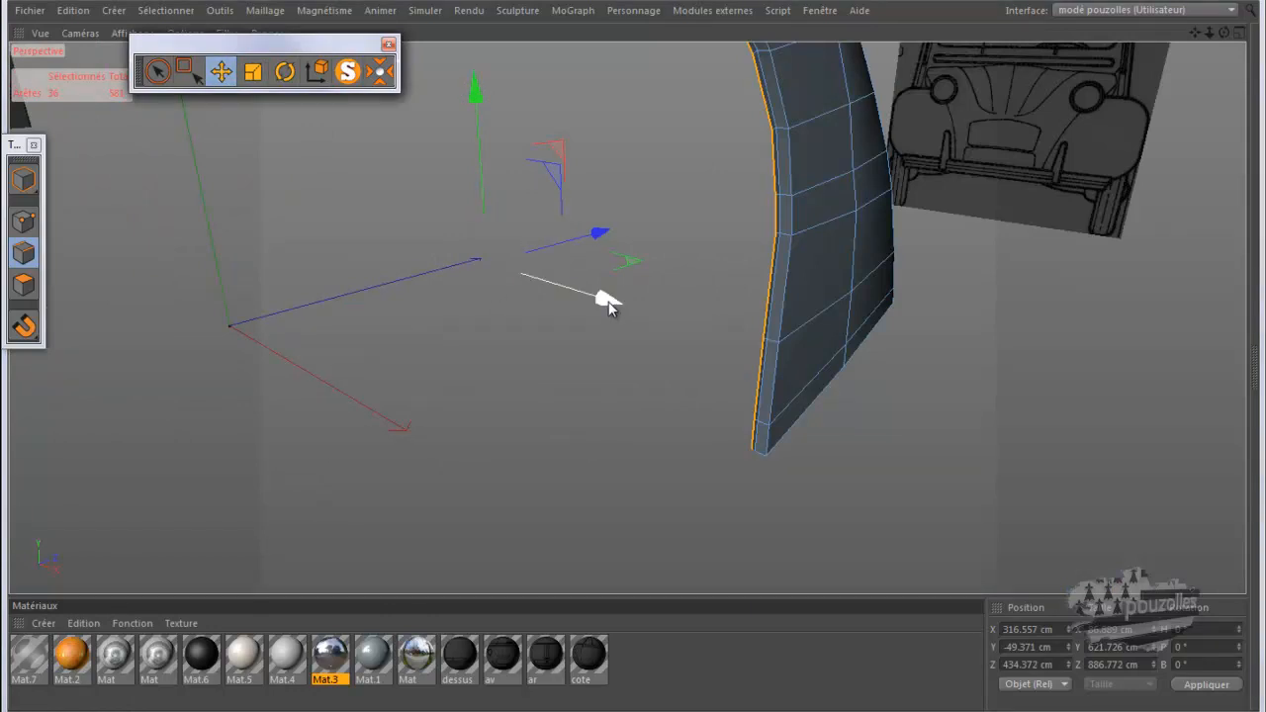
left_click_drag(607, 305, 602, 300)
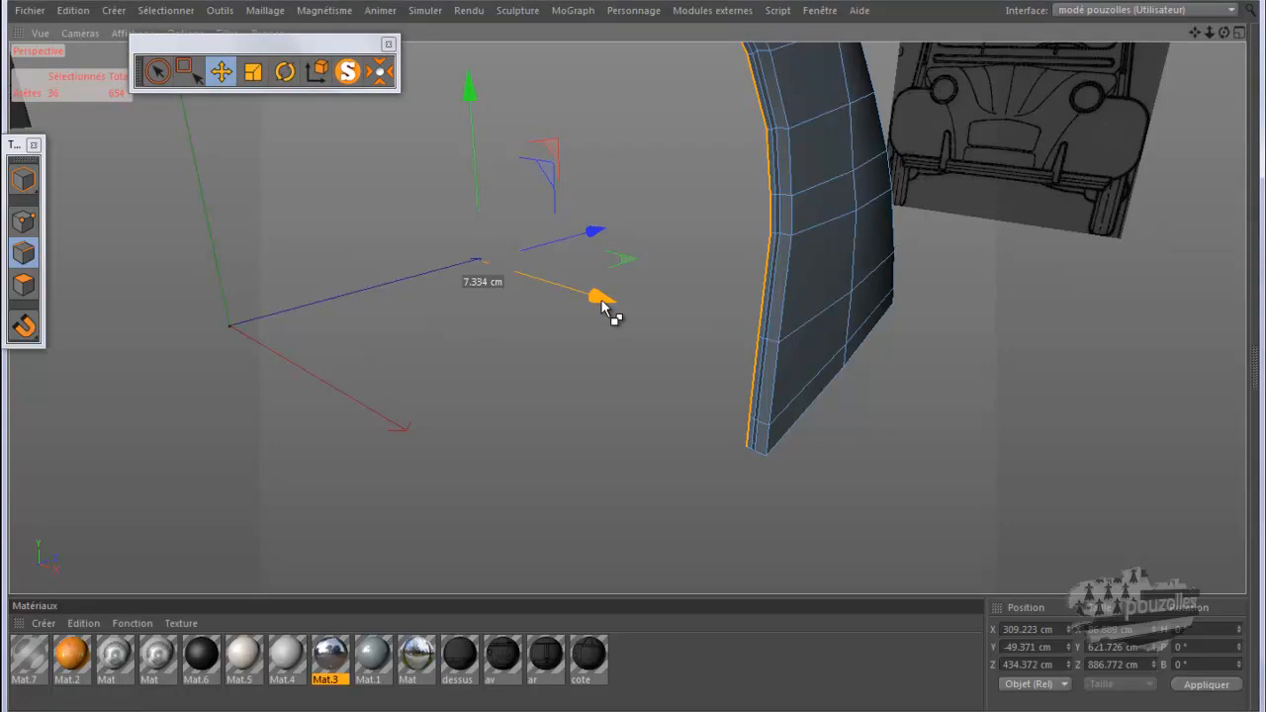
left_click_drag(602, 301, 601, 301)
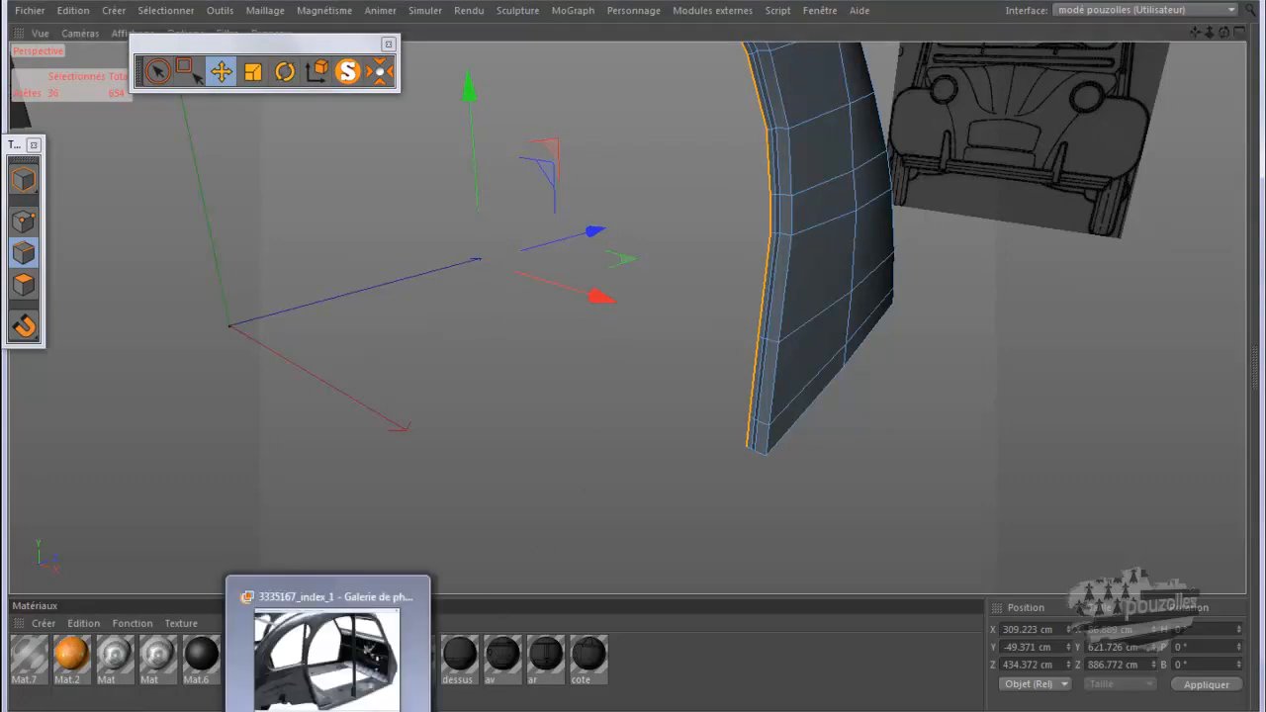
Step: Switch to the bare-body reference photo, examine the door frame's profile and its junction with the sill, and return to the model
left_click(328, 711)
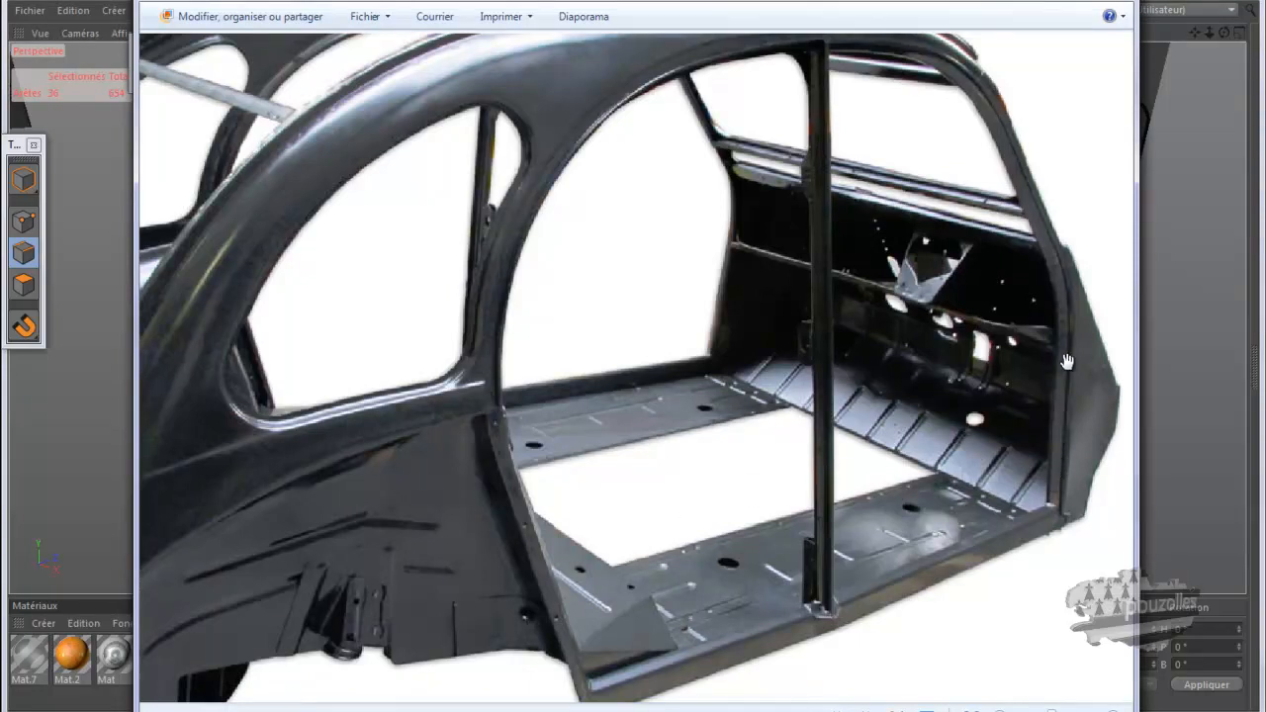
scroll(1069, 507, "up", 3)
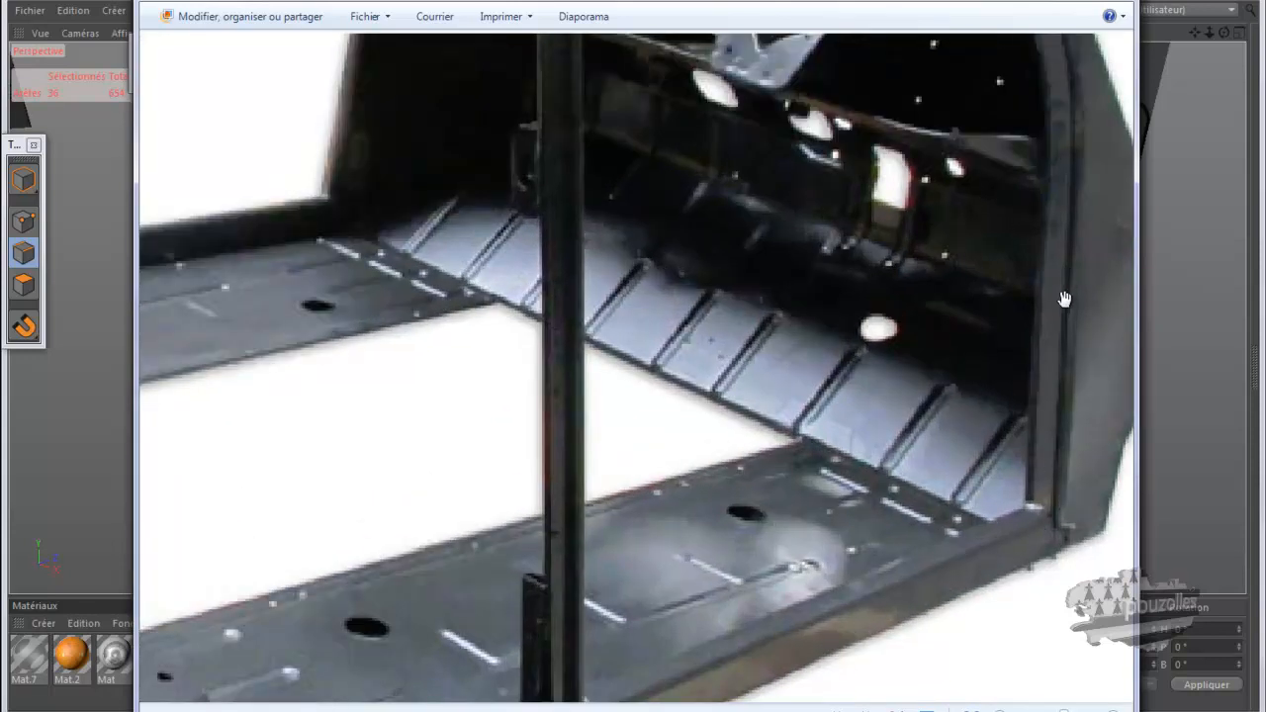
scroll(1029, 534, "down", 3)
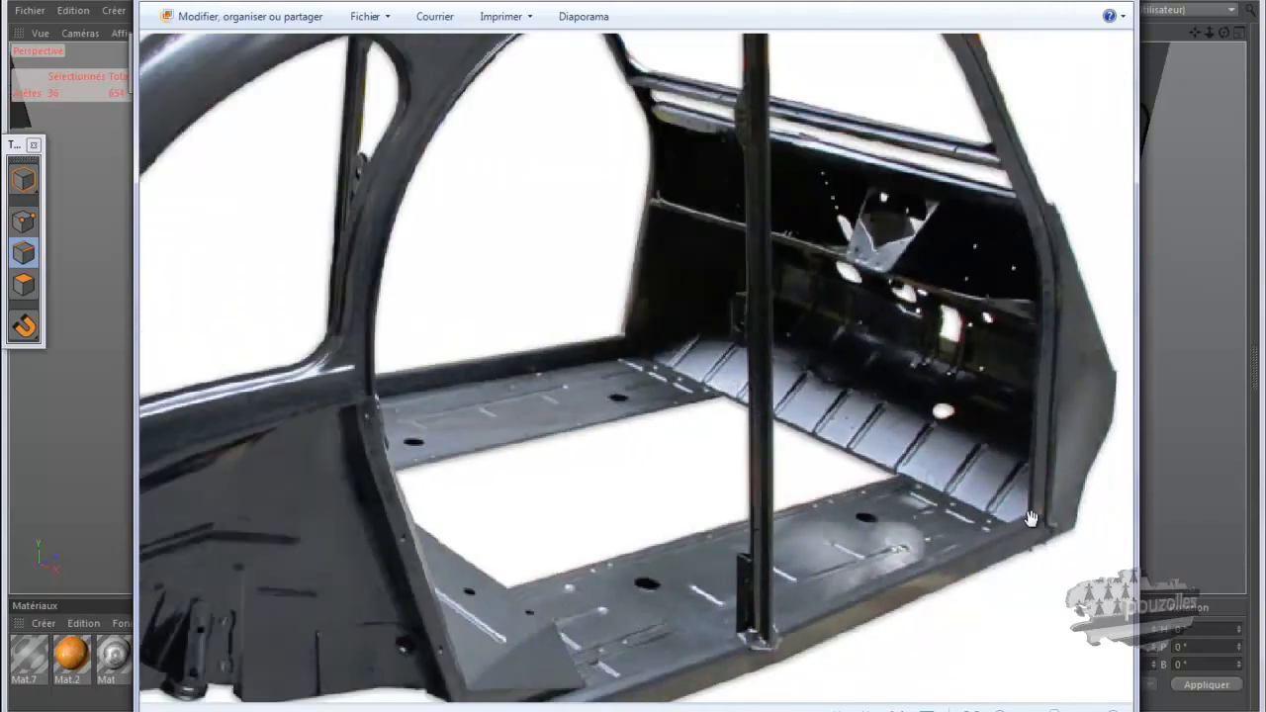
scroll(758, 525, "down", 1)
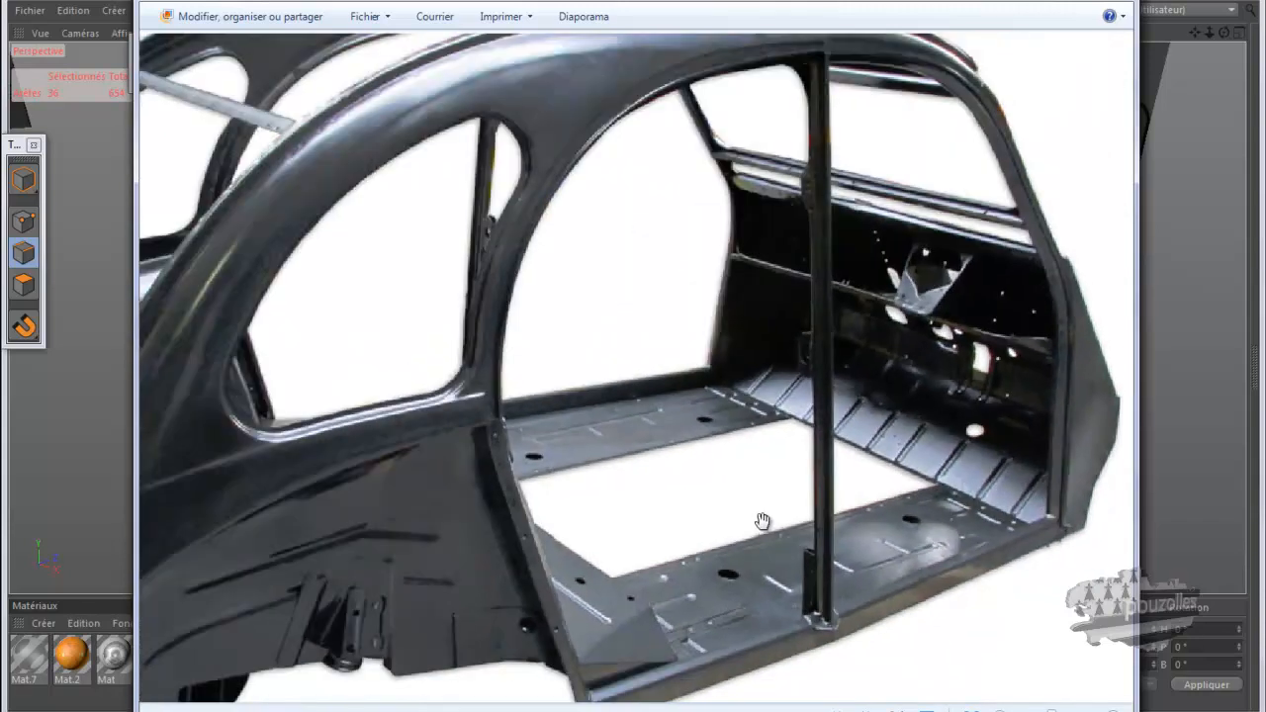
scroll(848, 610, "up", 1)
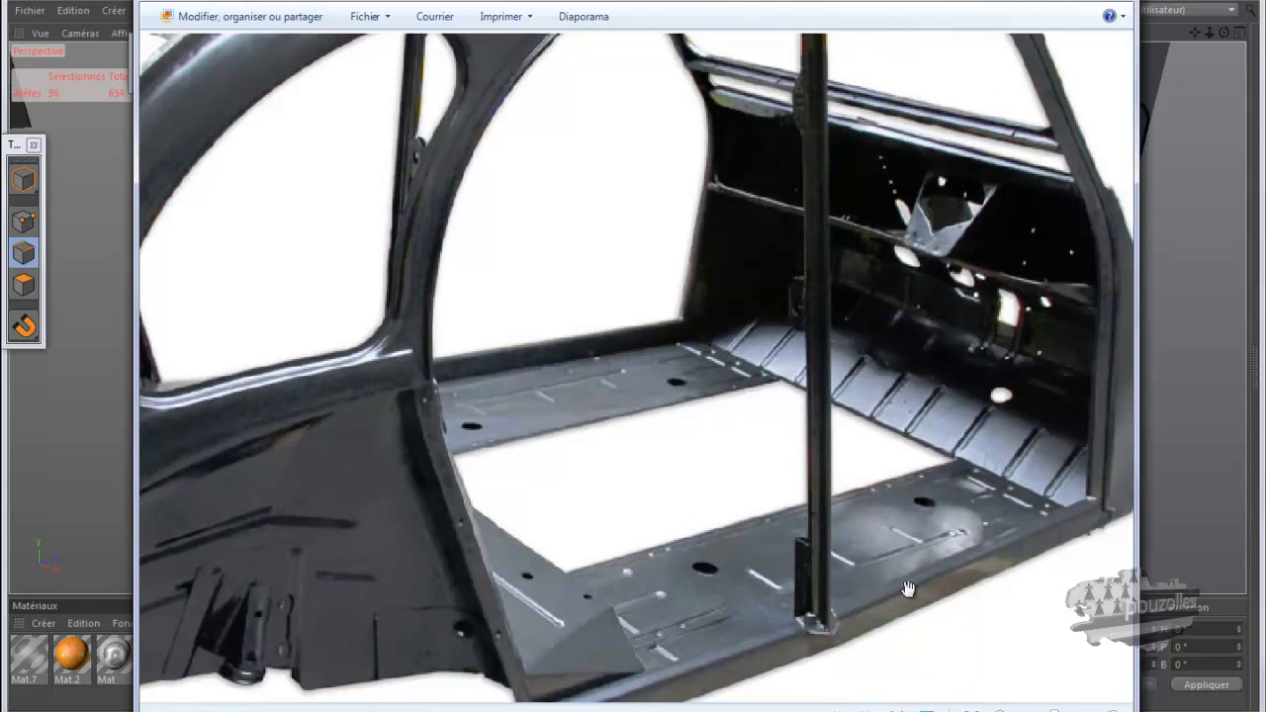
scroll(908, 590, "up", 2)
scroll(908, 590, "down", 2)
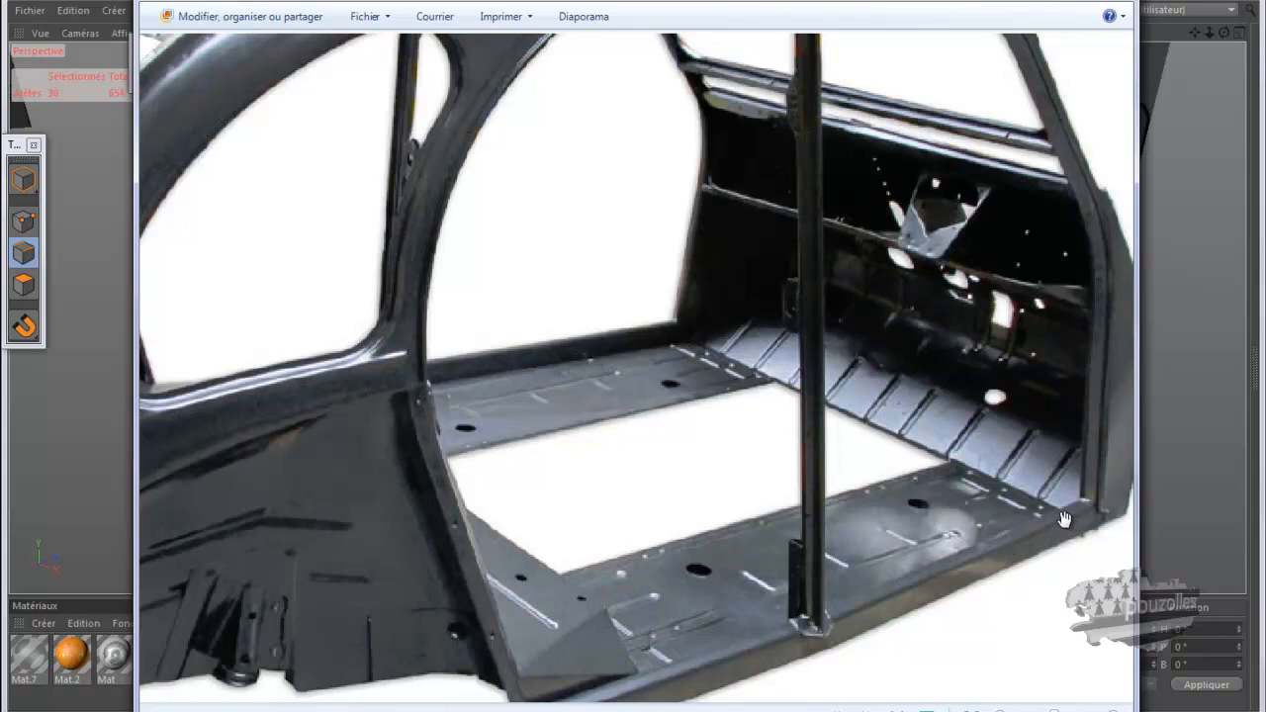
left_click(1067, 8)
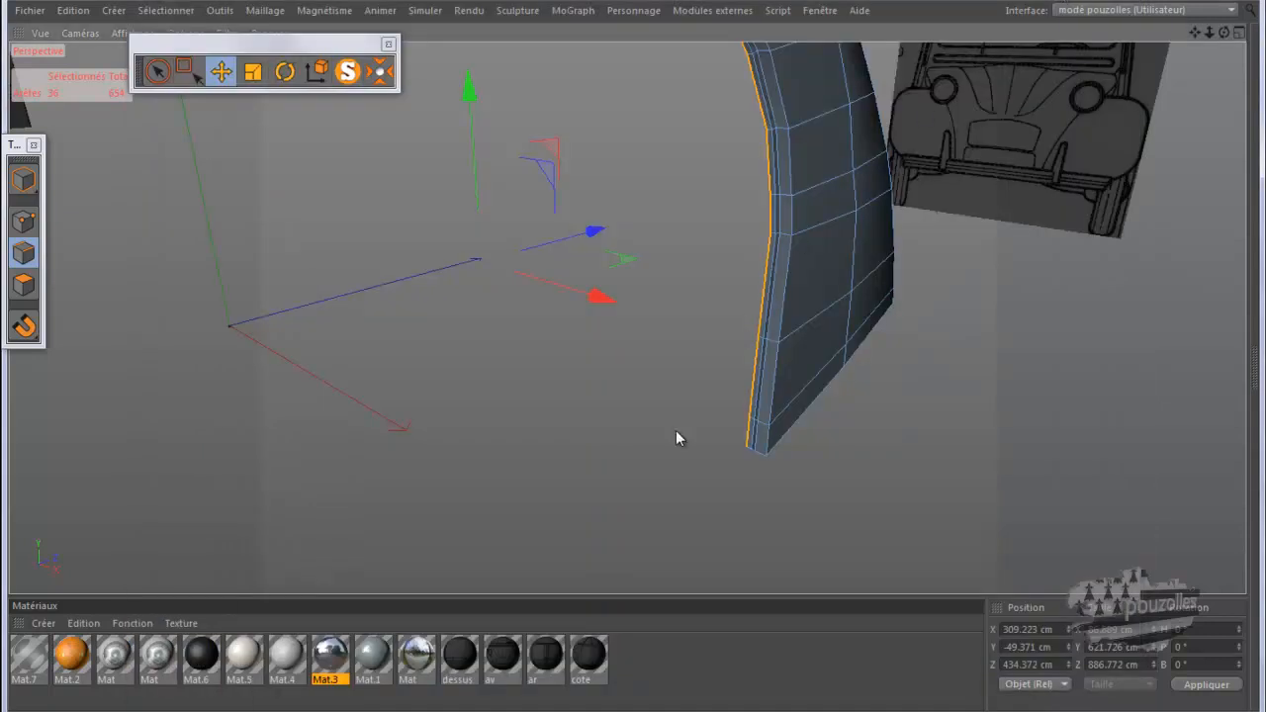
Step: Extrude the door-opening edge outward by scaling in the side view, to about 641 cm in Y and 914.3 cm in Z
middle_click(582, 419)
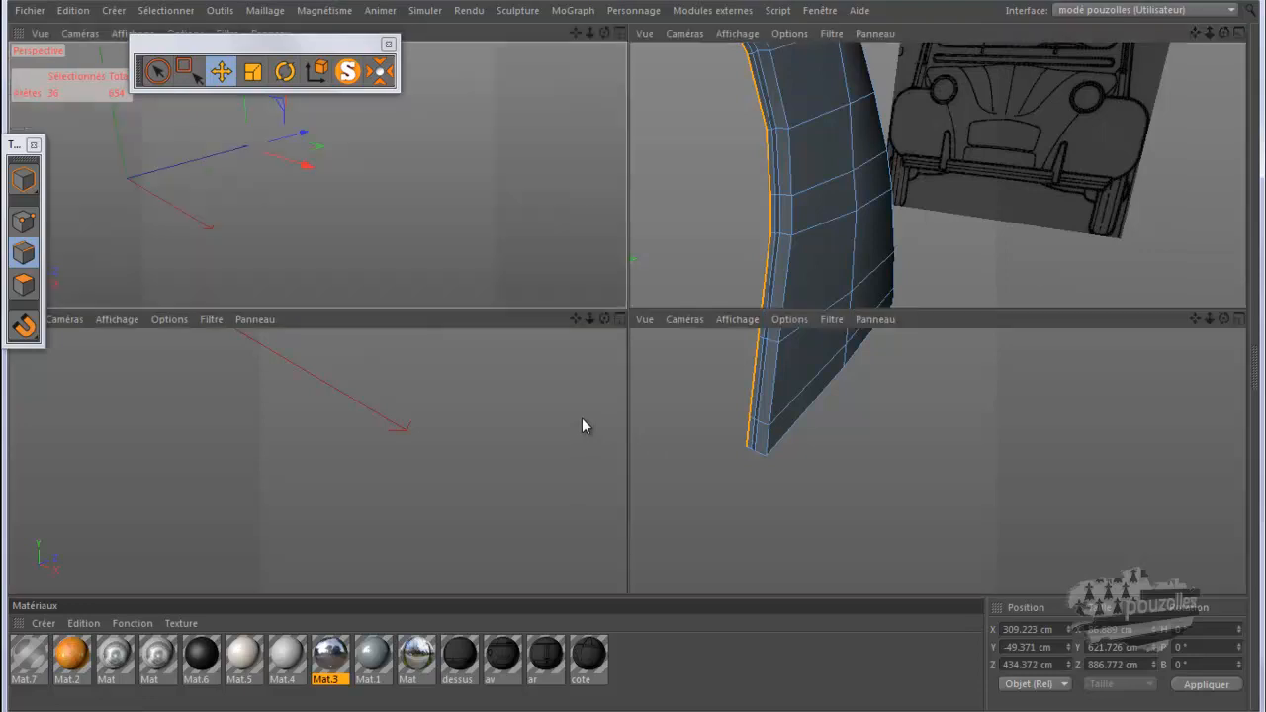
middle_click(546, 443)
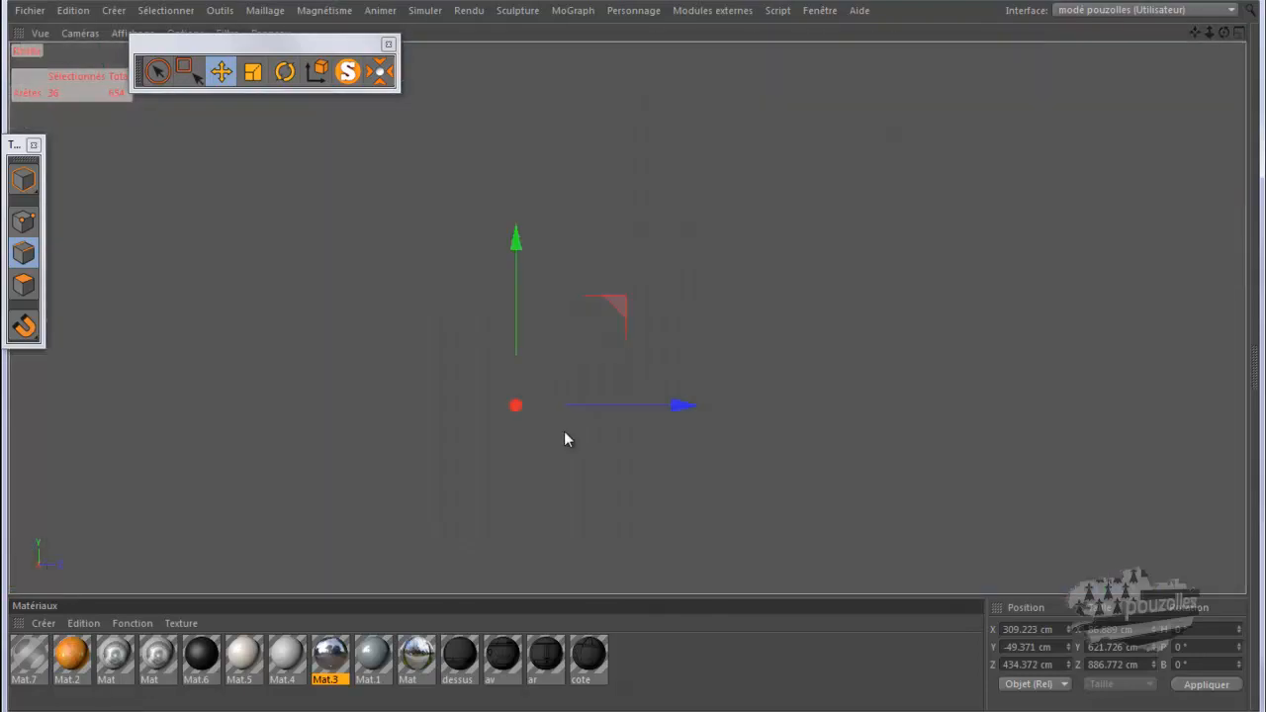
left_click(252, 72)
scroll(733, 298, "up", 2)
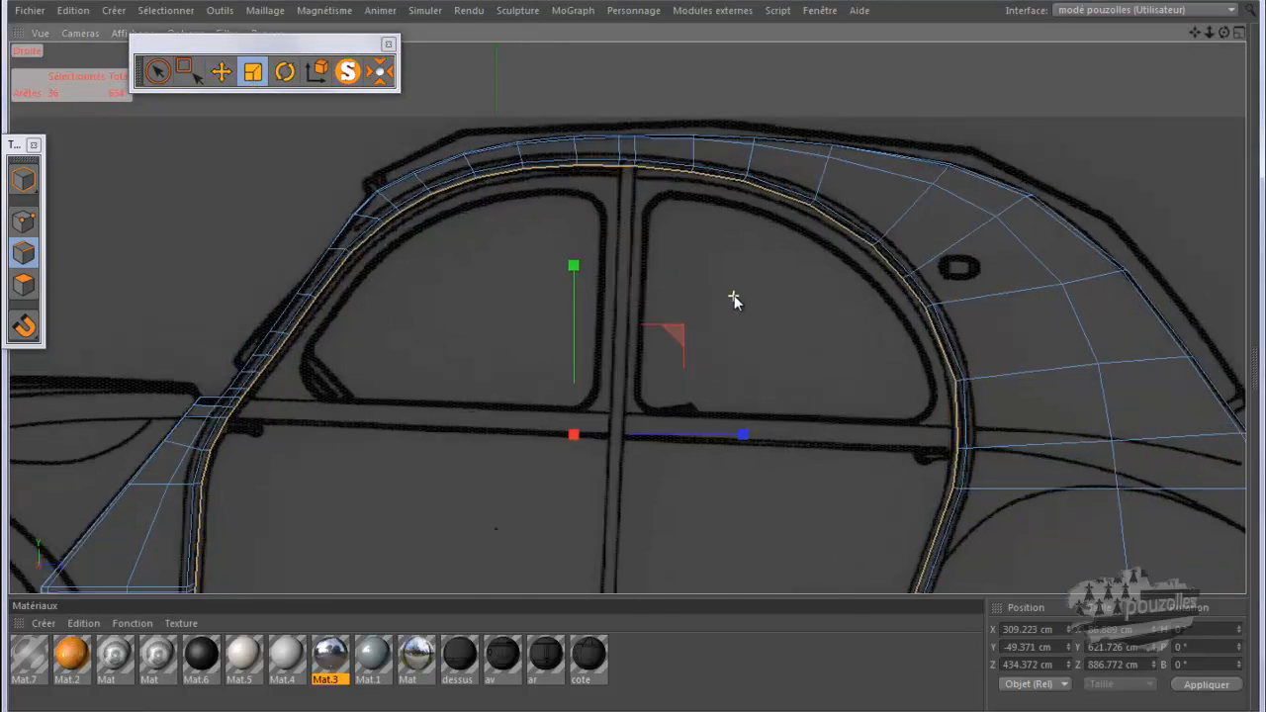
scroll(734, 296, "up", 1)
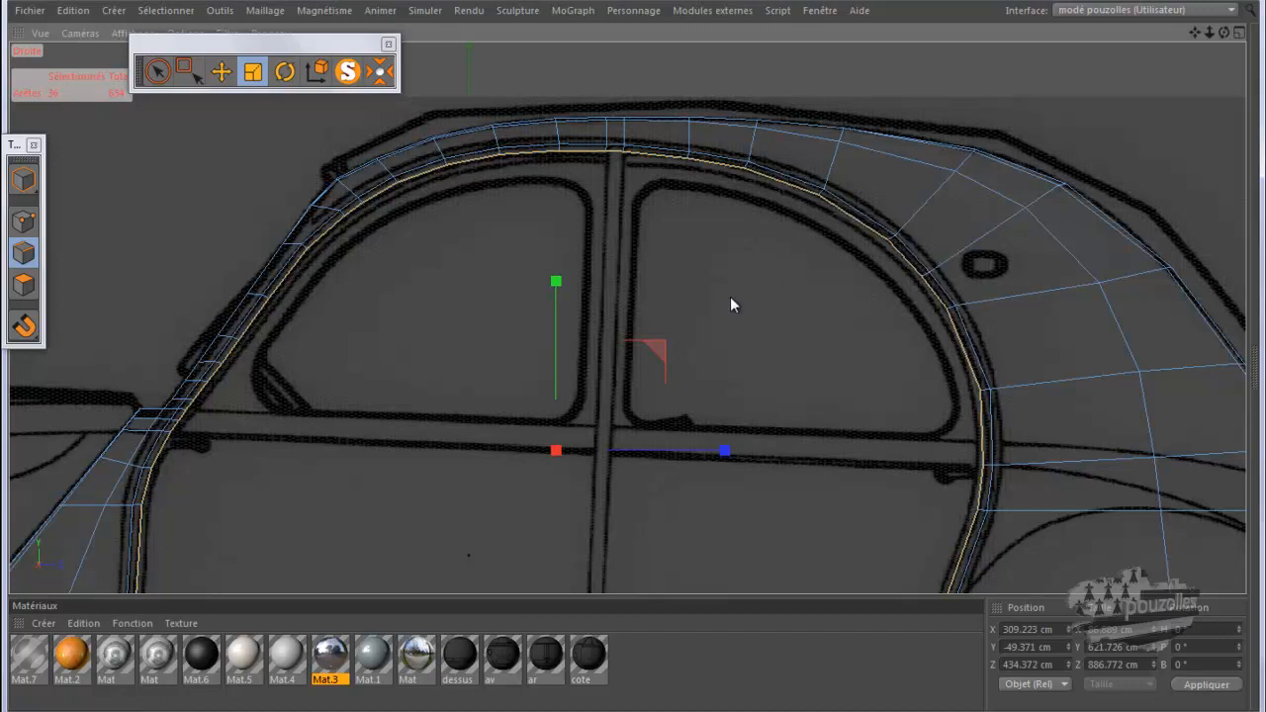
left_click_drag(656, 353, 683, 352)
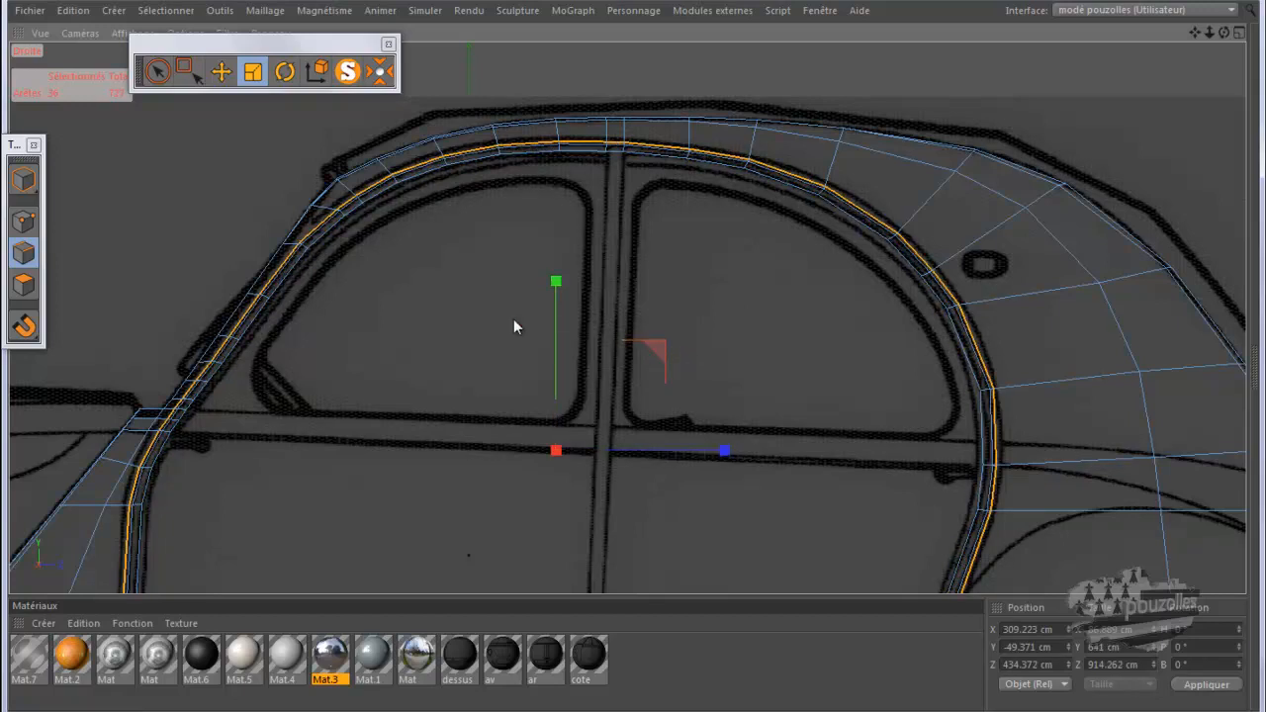
Step: In the perspective view, extrude the door-opening edge along X to about 327.7 cm
middle_click(471, 319)
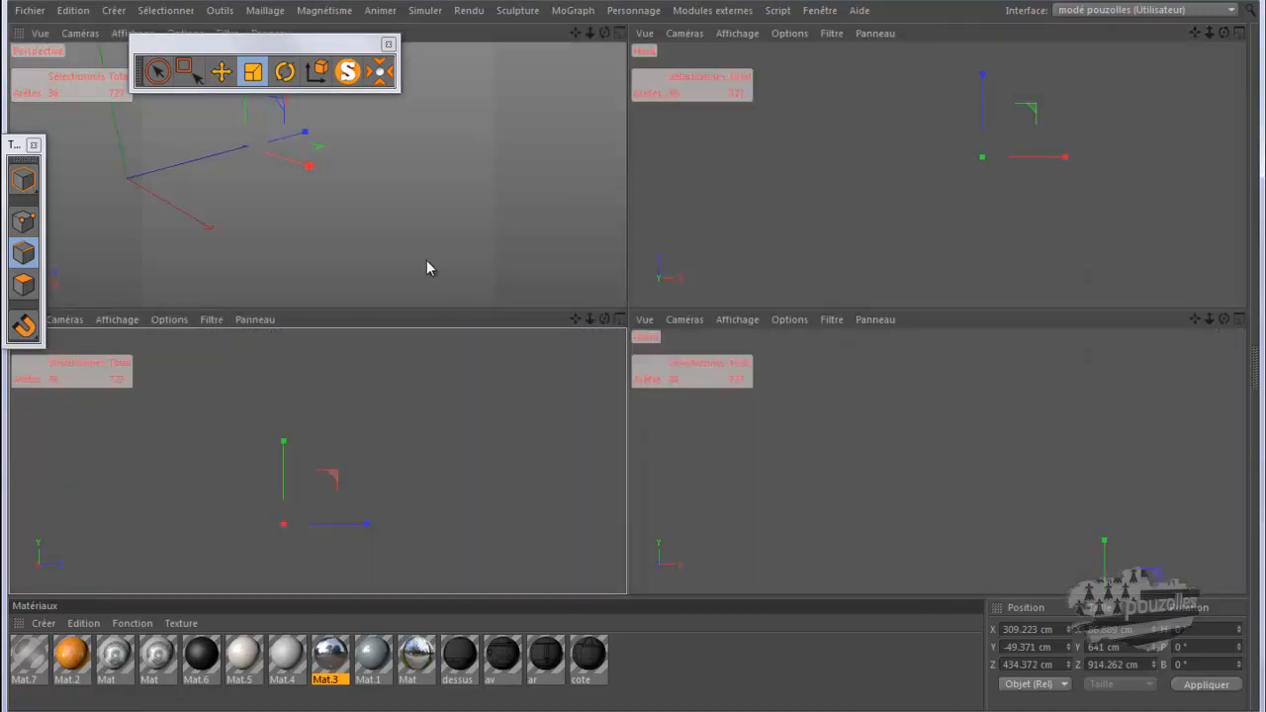
middle_click(424, 259)
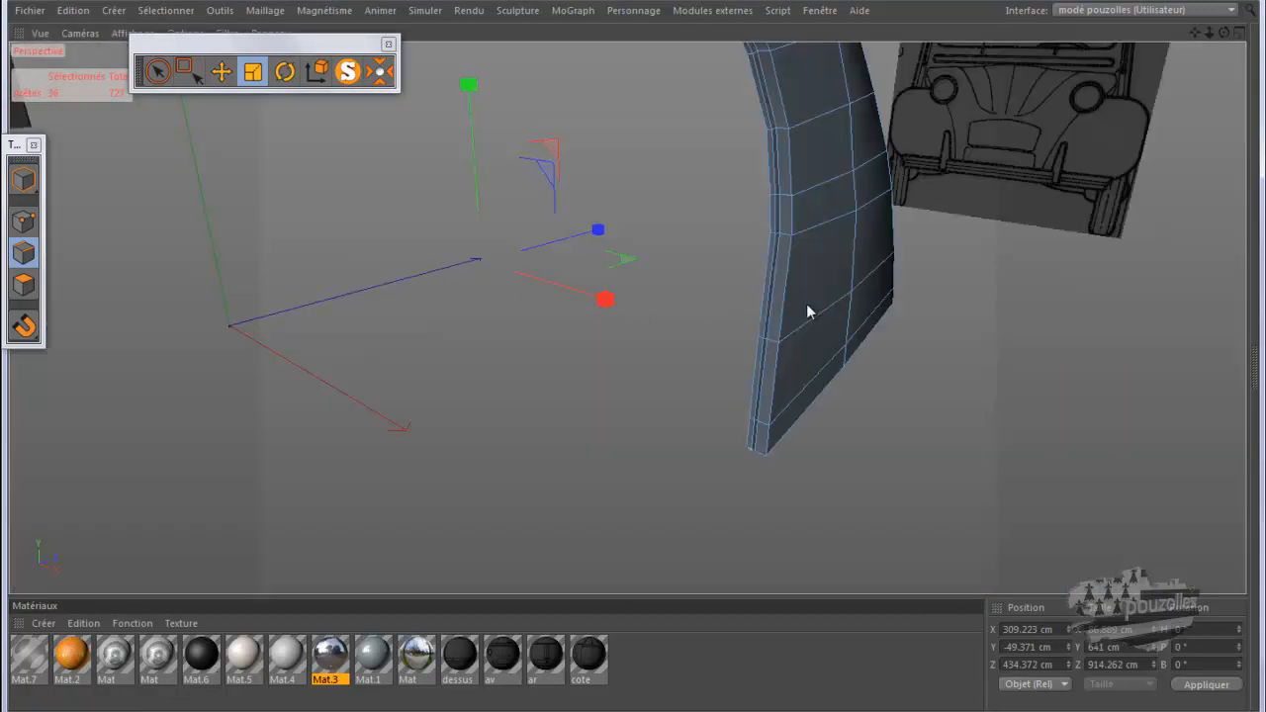
left_click_drag(1225, 37, 812, 382)
left_click_drag(1224, 36, 634, 358)
scroll(723, 117, "up", 5)
scroll(723, 117, "up", 2)
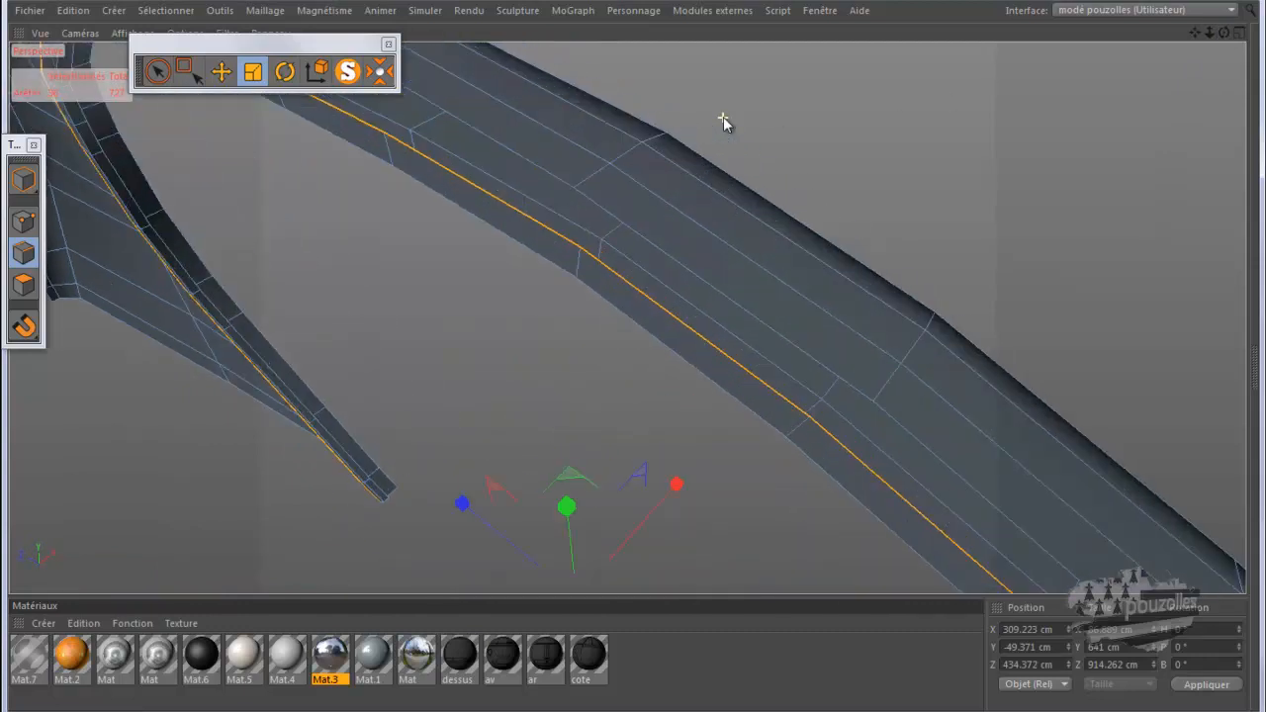
left_click_drag(1227, 35, 635, 357)
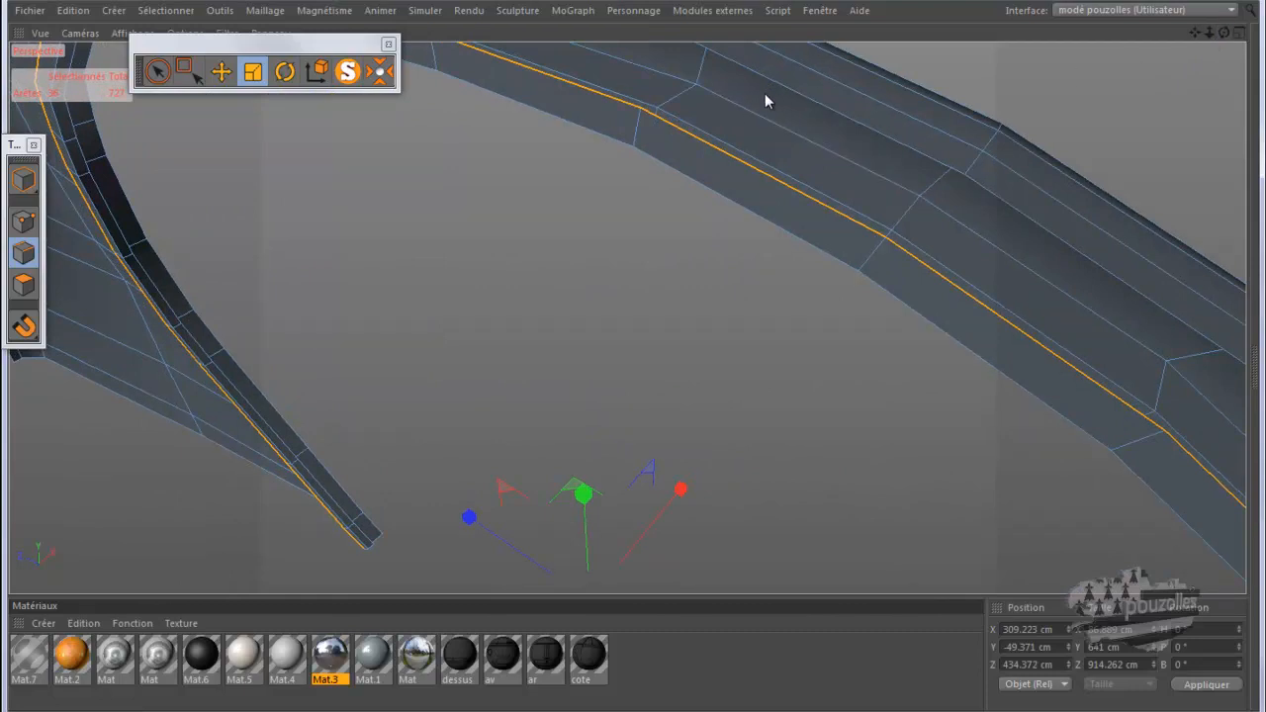
left_click(223, 70)
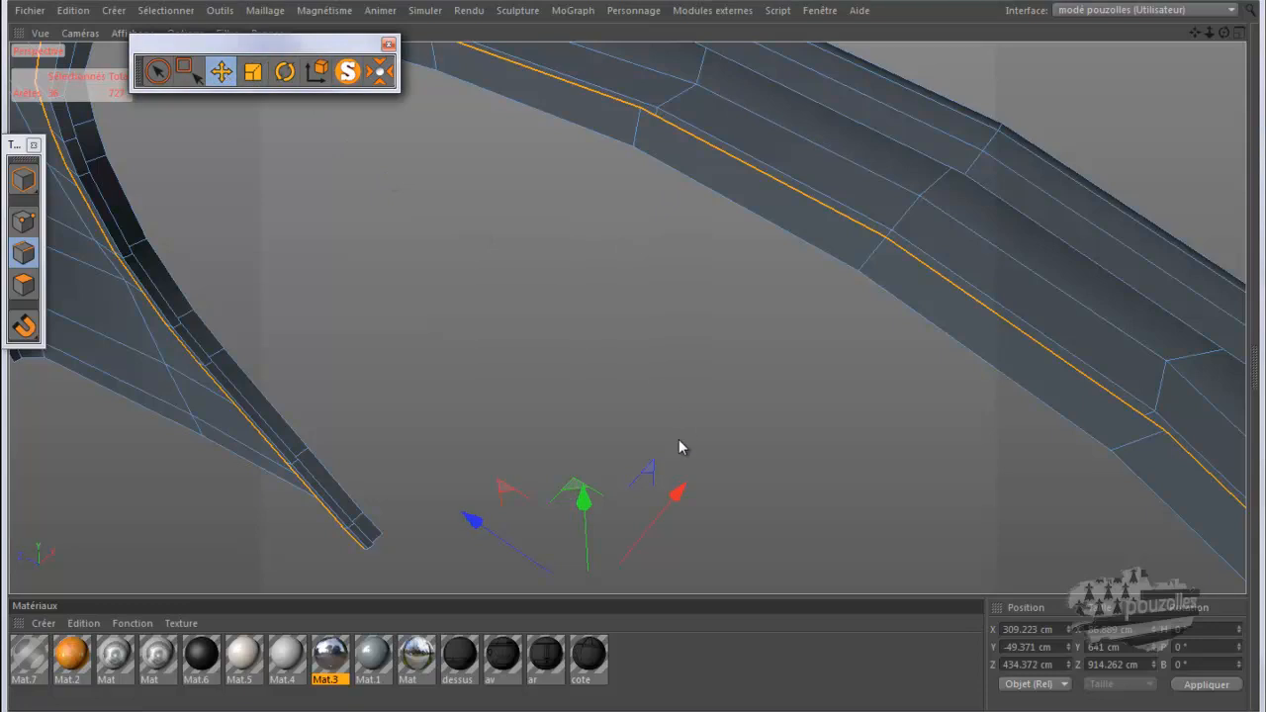
left_click_drag(679, 491, 730, 500)
Step: Examine the extruded door frame all around the opening, from the roof arch down to both lower ends
scroll(1004, 235, "up", 5)
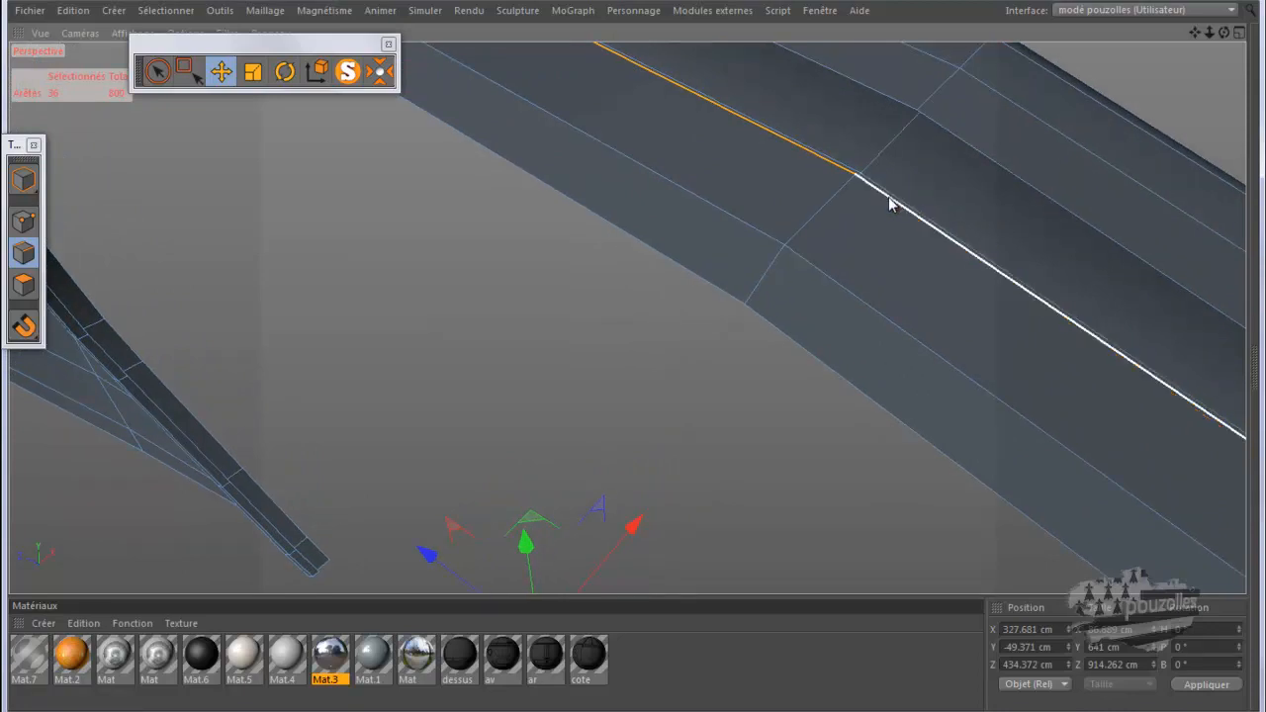
scroll(531, 339, "down", 3)
scroll(529, 347, "down", 6)
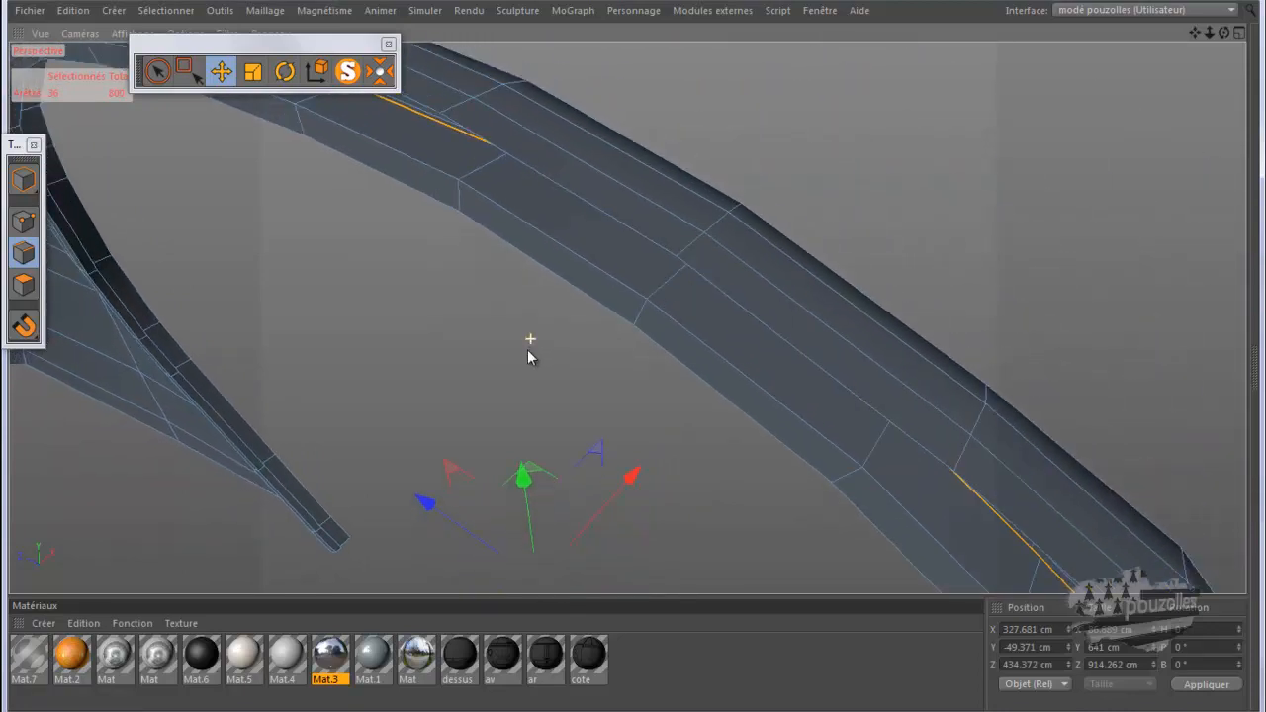
scroll(495, 363, "down", 5)
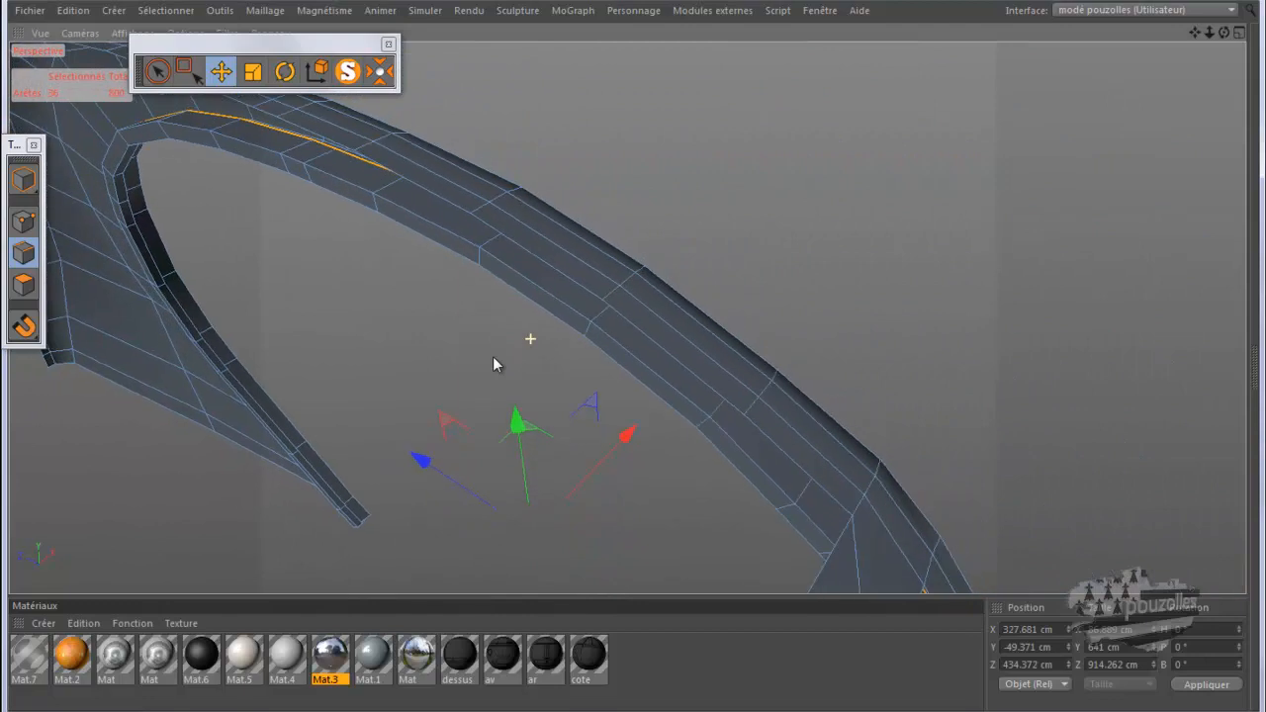
left_click_drag(1224, 32, 1093, 184)
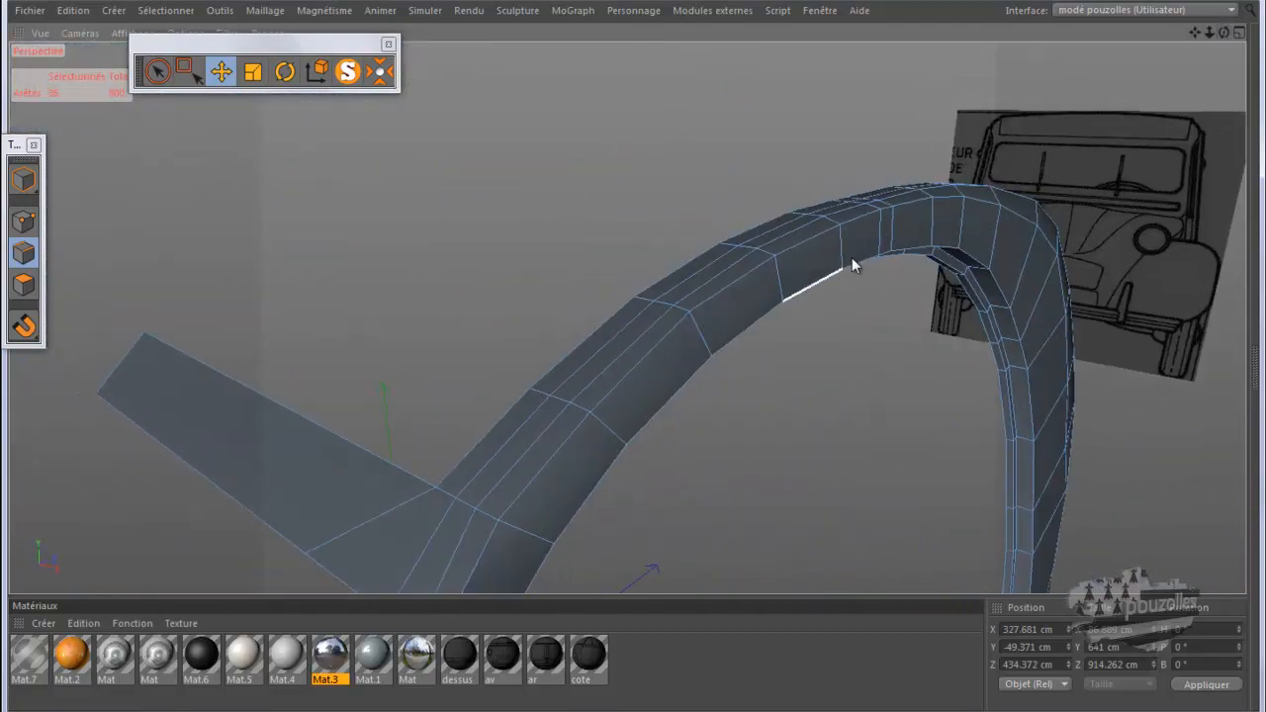
left_click_drag(939, 219, 738, 213, "alt")
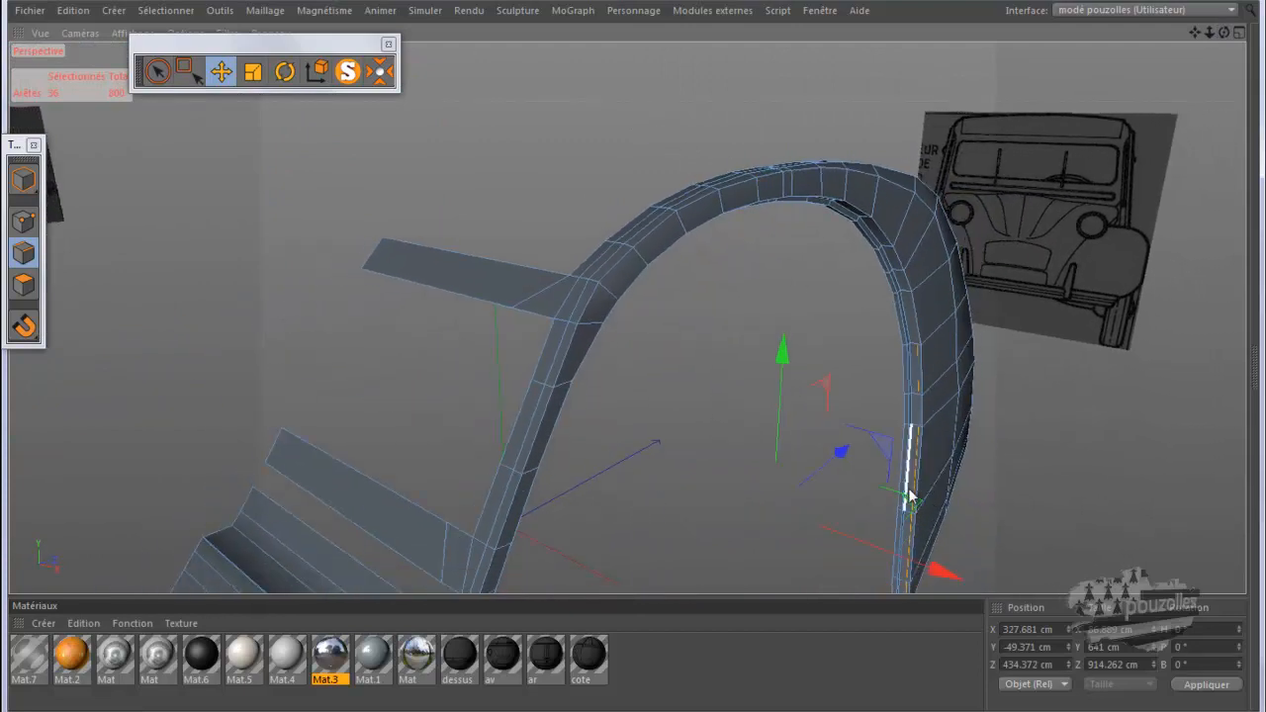
scroll(911, 492, "up", 6)
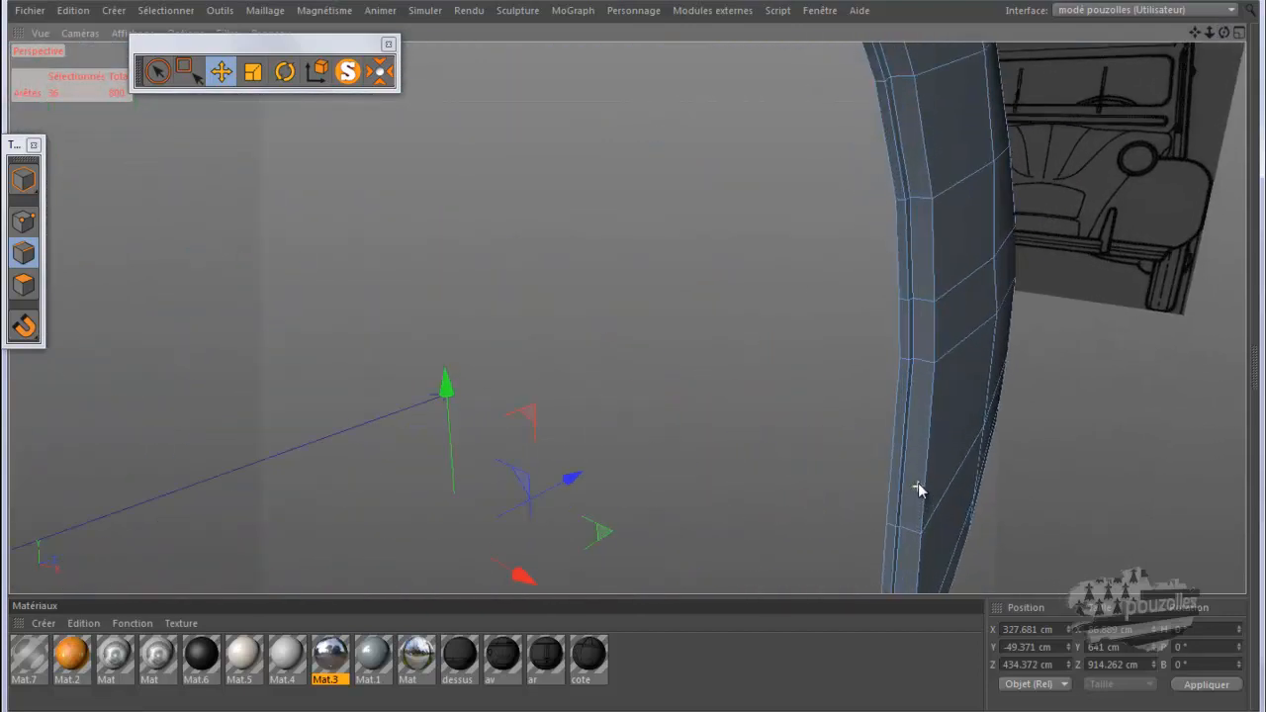
left_click(920, 492)
scroll(919, 486, "down", 8)
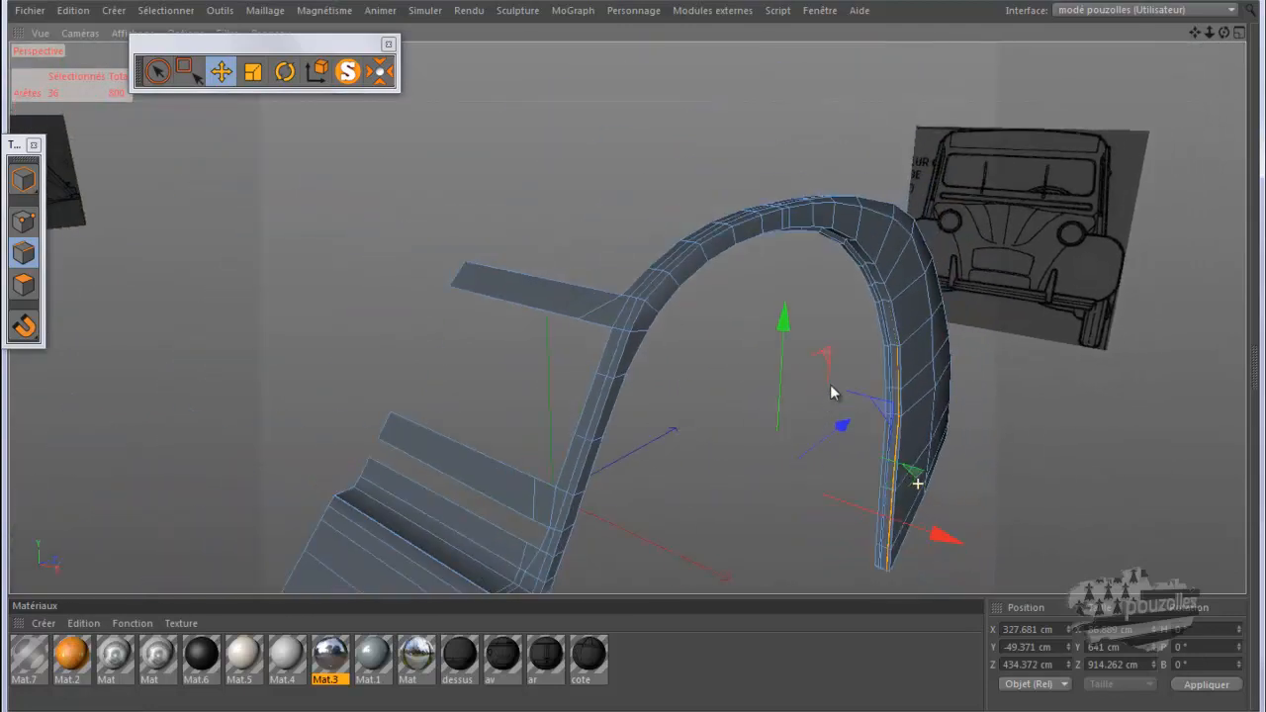
scroll(837, 377, "down", 4)
left_click_drag(1225, 32, 624, 351)
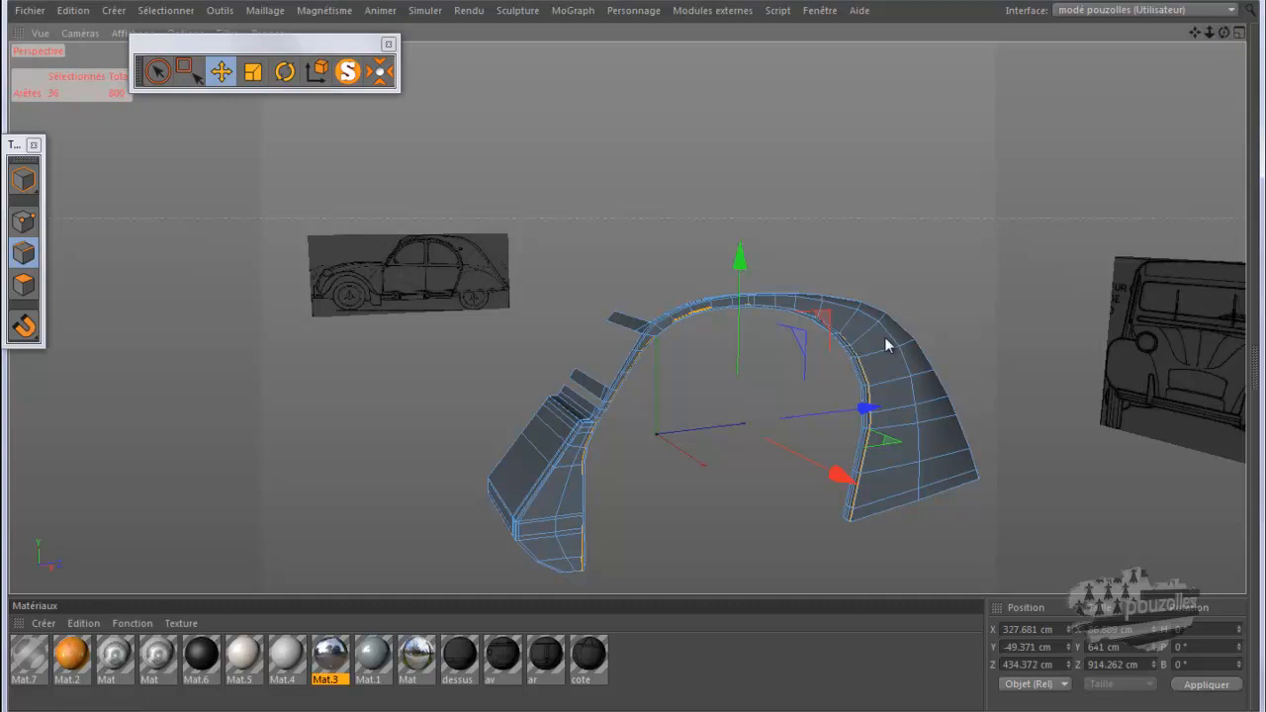
scroll(783, 548, "up", 6)
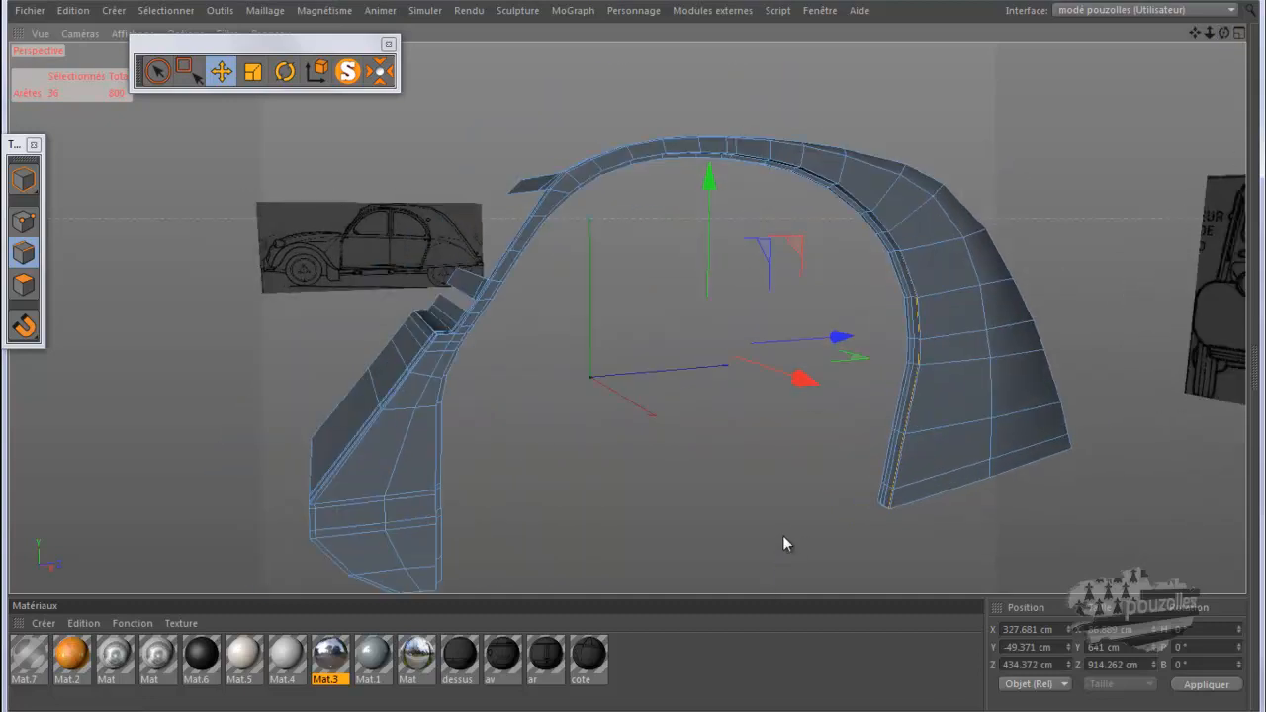
Step: Clear the edge selection and turn on the Subdivision Surface above caisse to preview the smoothed body
left_click(644, 322)
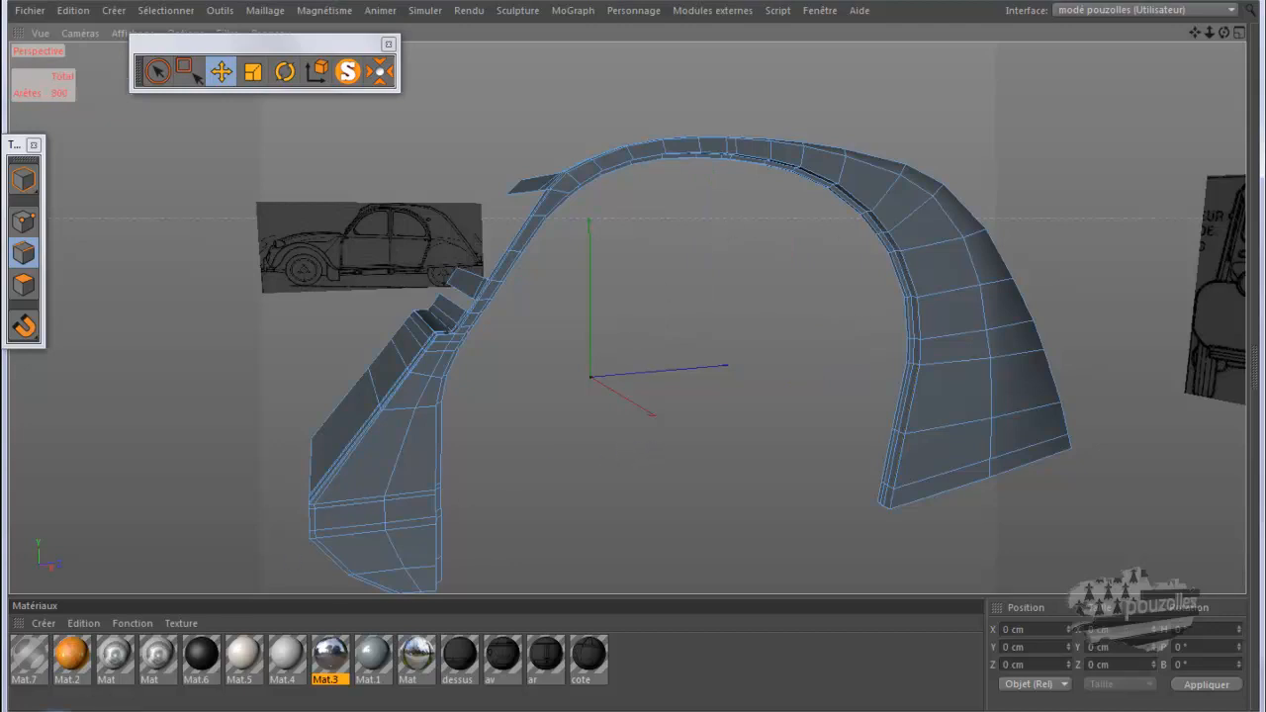
left_click(99, 707)
left_click(525, 264)
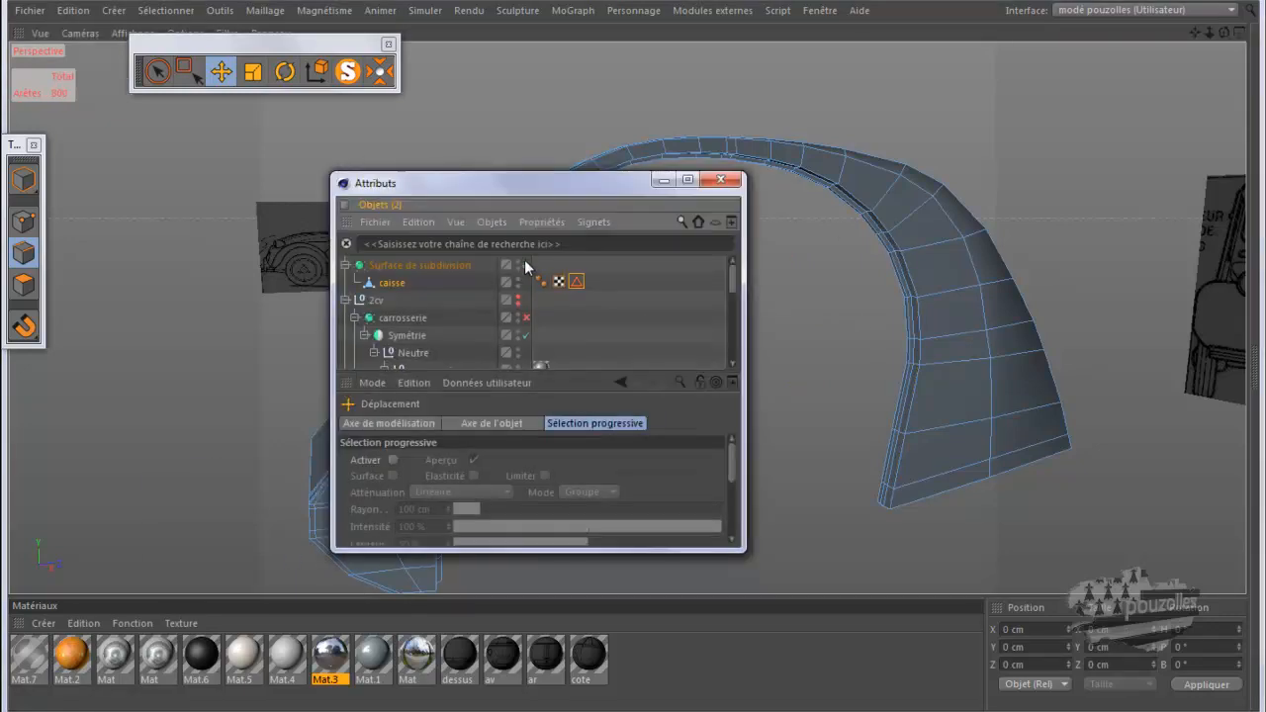
left_click(662, 181)
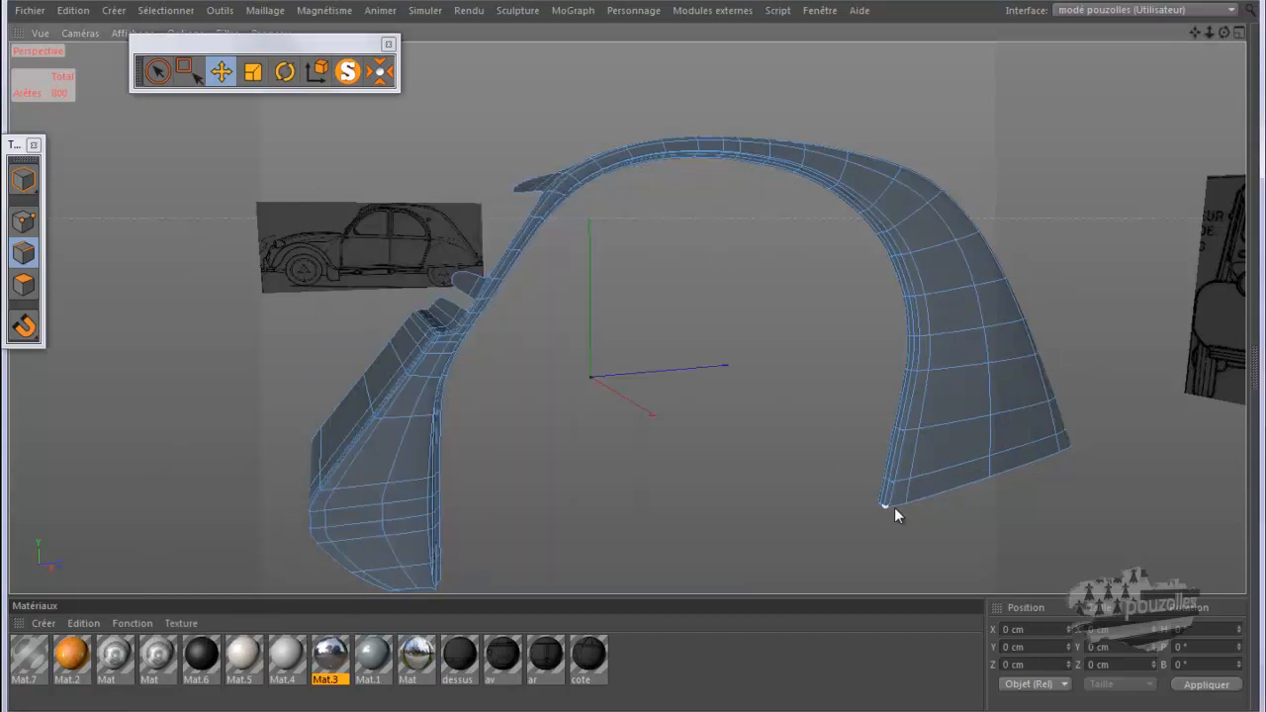
Step: Inspect the smoothed front door post up close, particularly its lower end and the edges along the frame's step
scroll(896, 505, "up", 5)
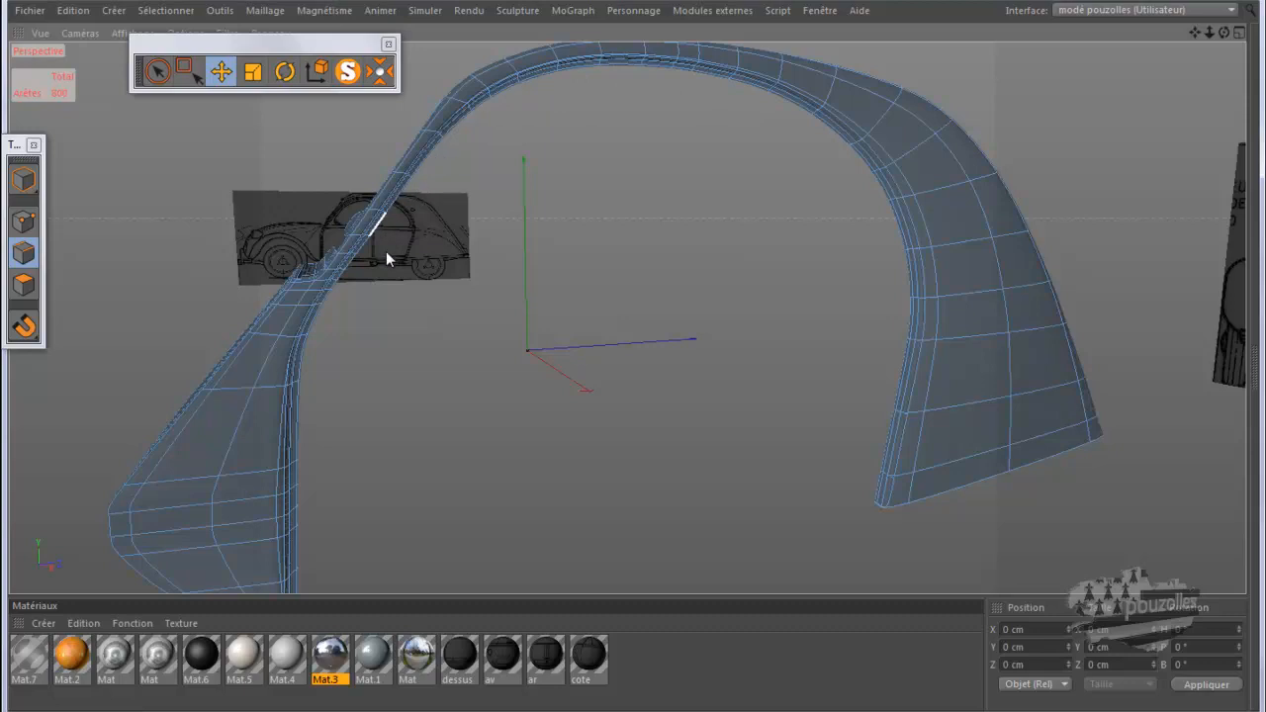
scroll(309, 552, "up", 6)
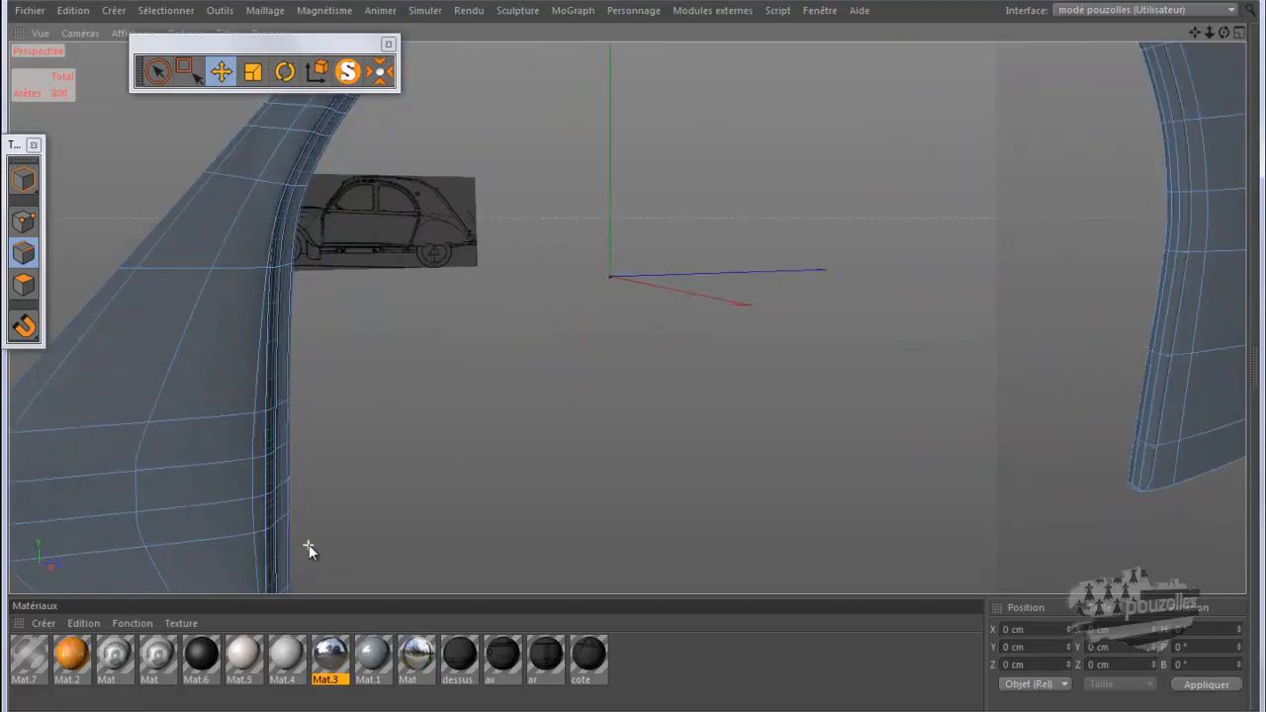
left_click_drag(1224, 29, 633, 362)
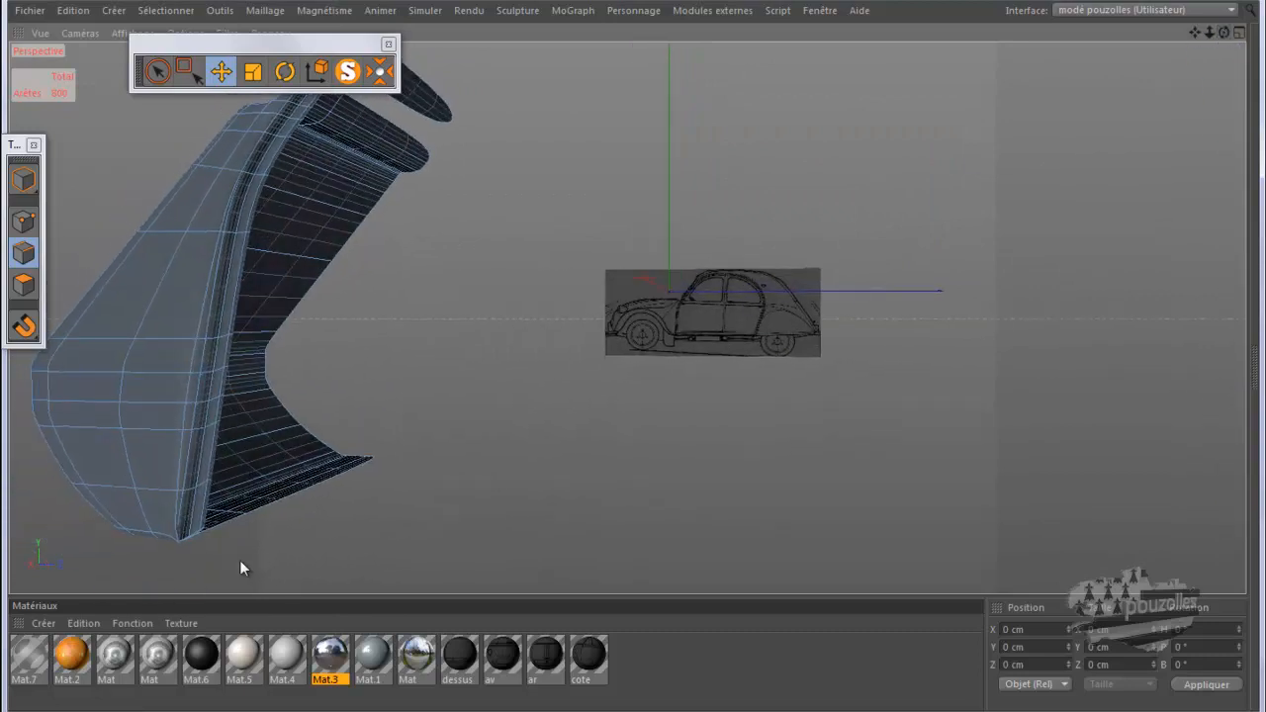
scroll(148, 544, "up", 8)
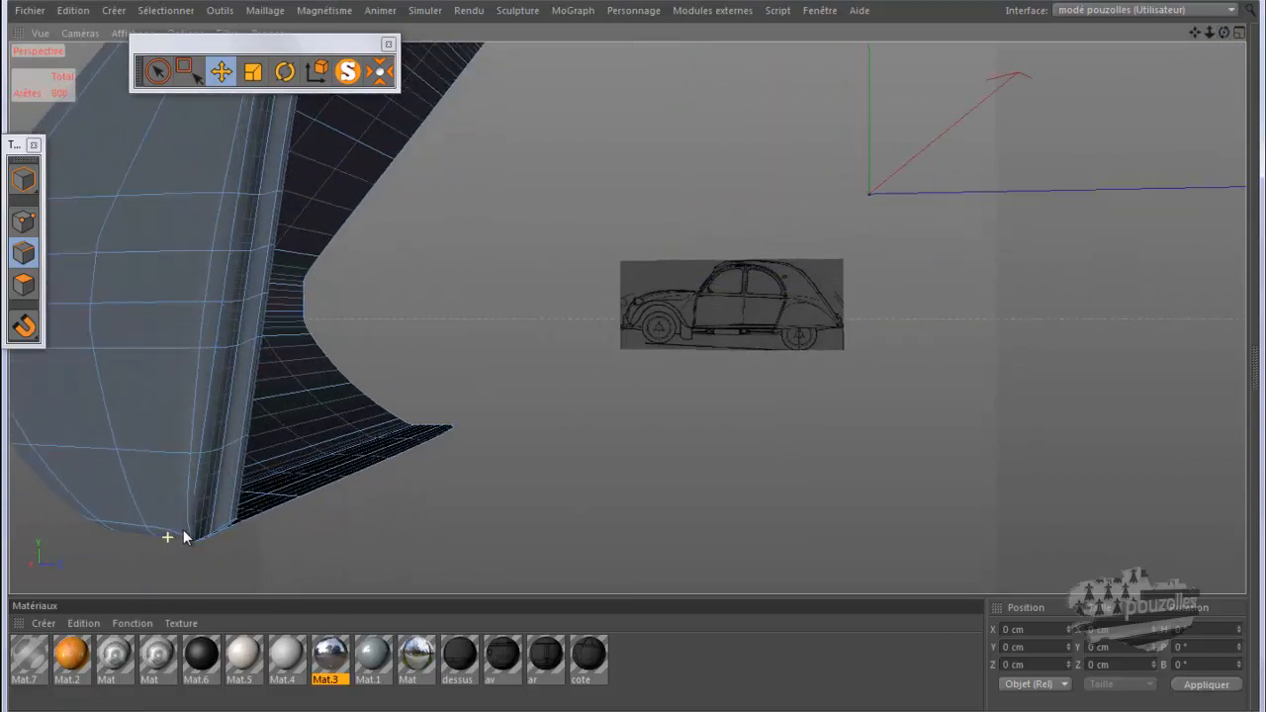
scroll(196, 519, "up", 3)
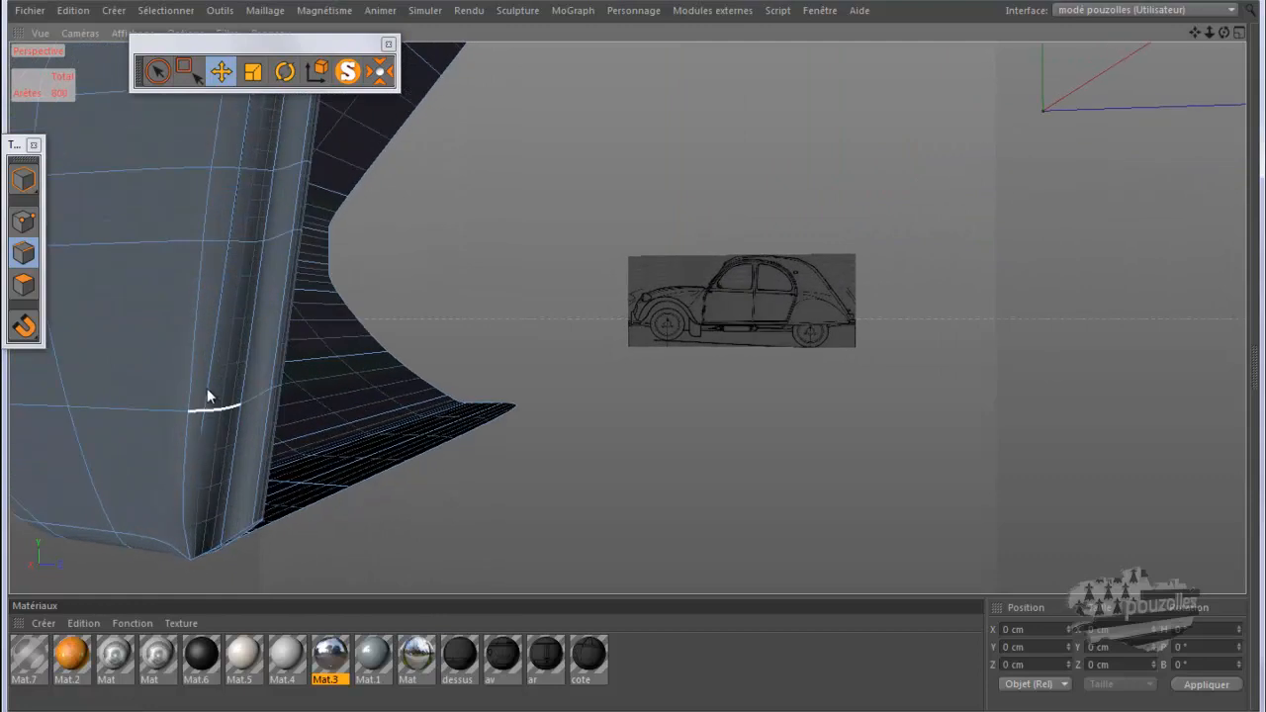
left_click(238, 177)
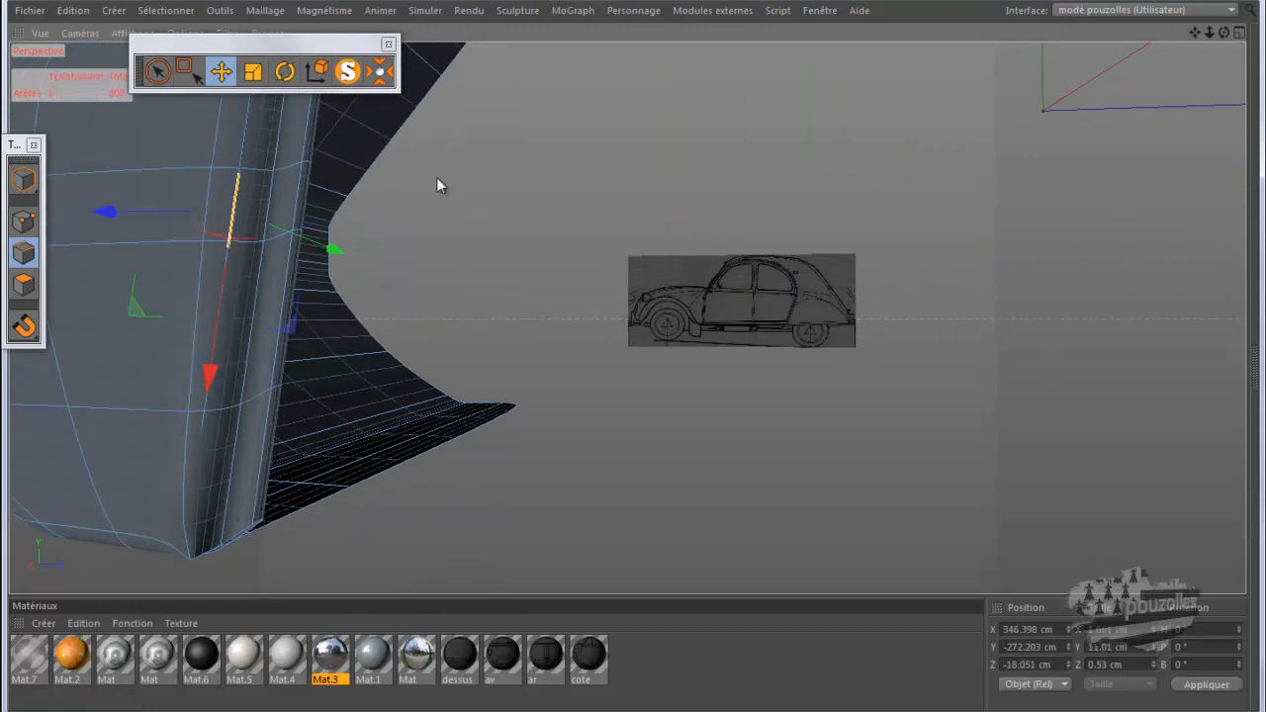
left_click_drag(1226, 31, 633, 356)
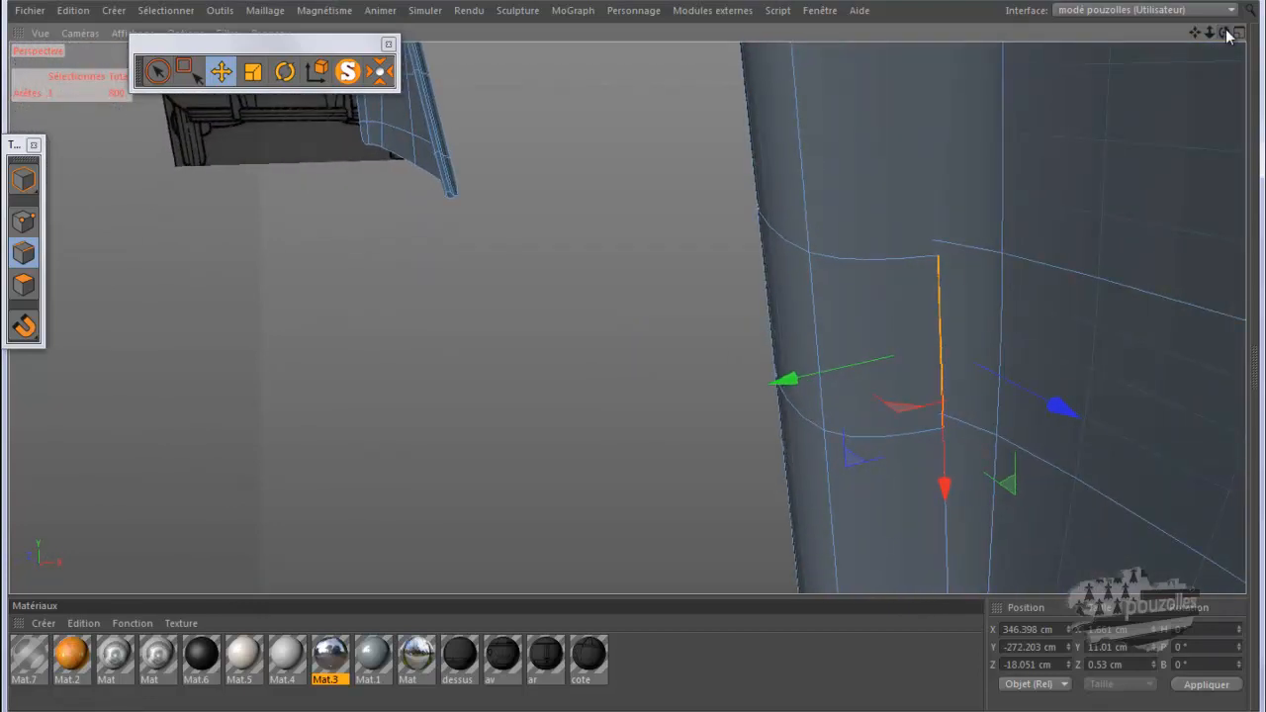
left_click(568, 397)
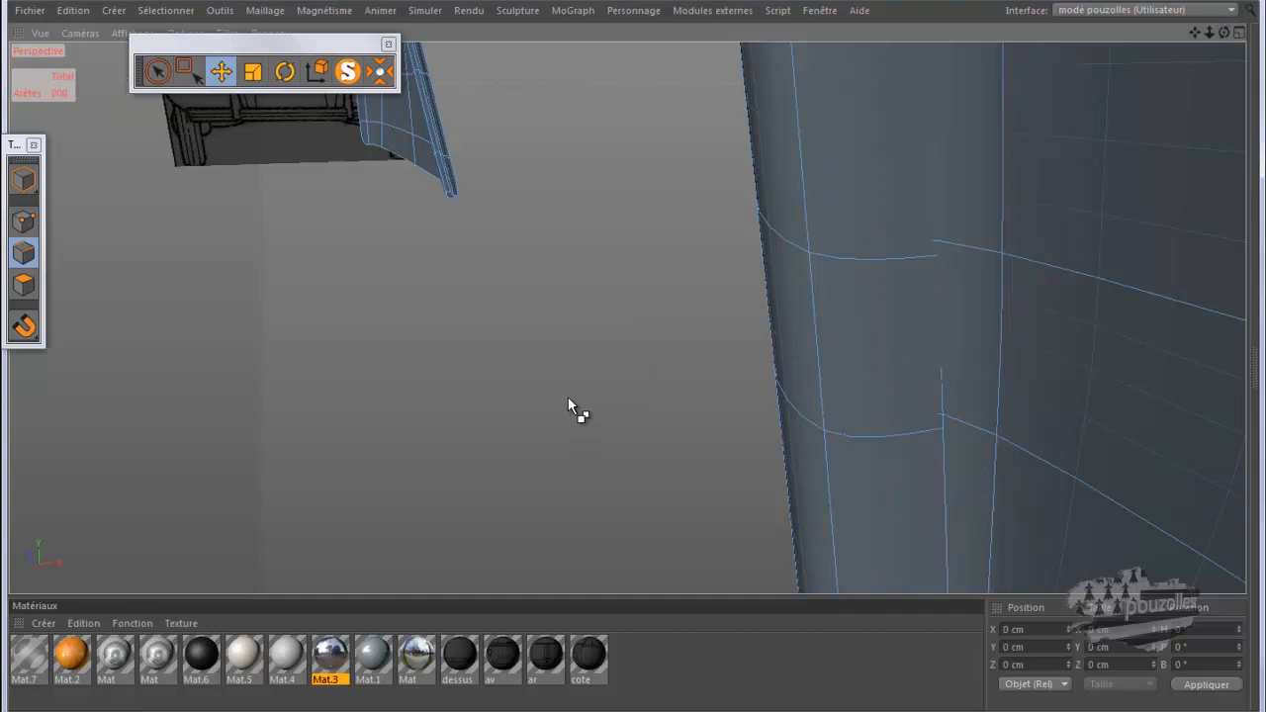
Step: Turn off the subdivision smoothing and select the short vertical edge in the frame's step on the front door post
key("q")
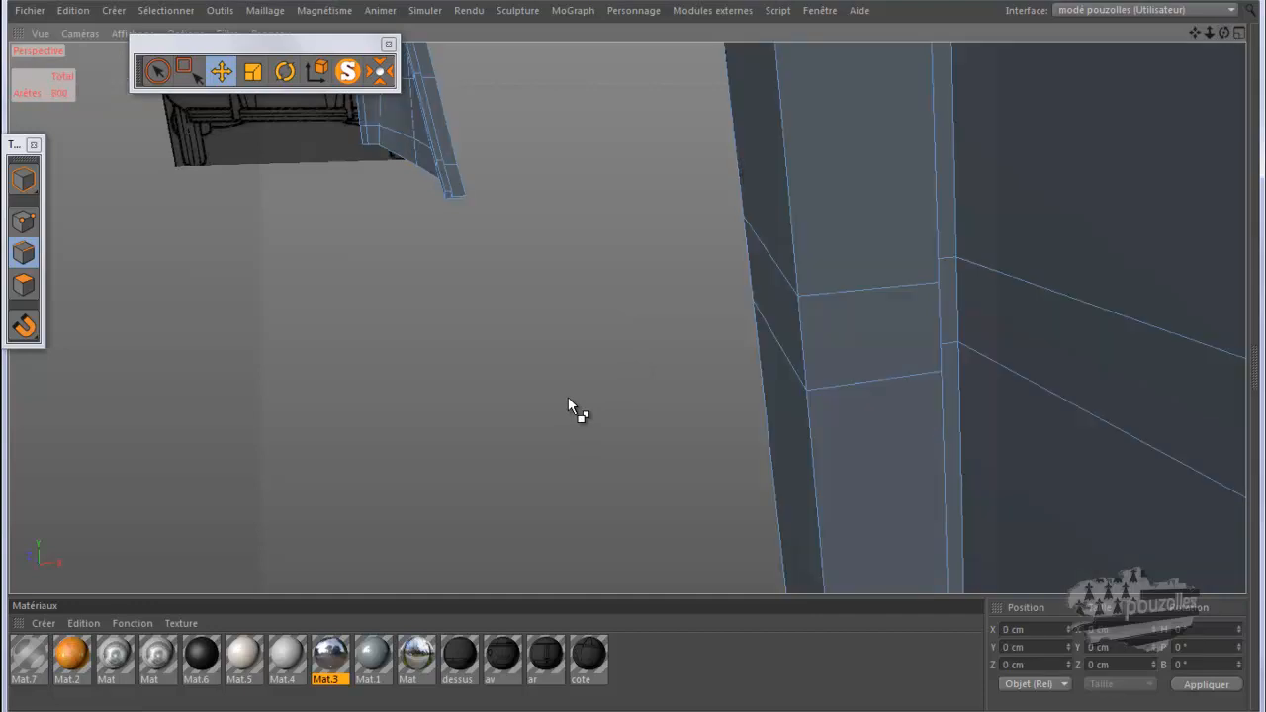
scroll(568, 397, "up", 6)
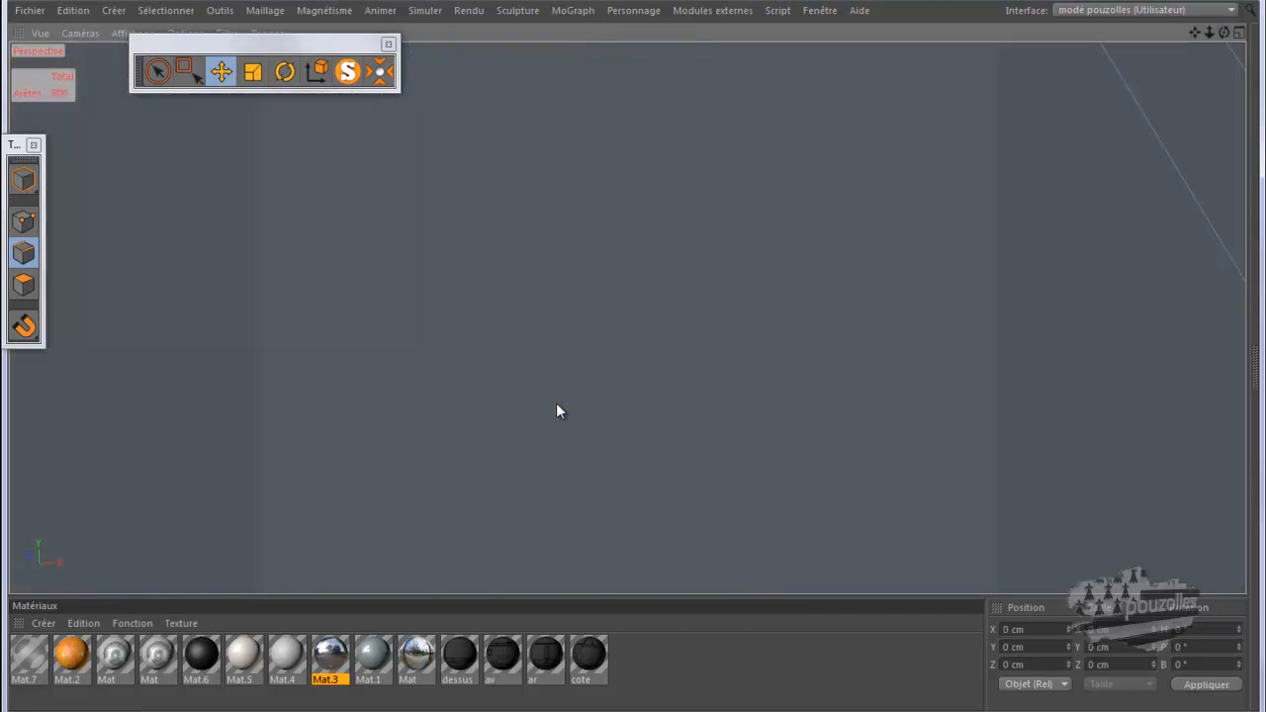
mouse_move(1223, 34)
left_mouse_down()
mouse_move(640, 354)
mouse_move(1223, 33)
left_mouse_up()
left_click_drag(1111, 160, 790, 350, "alt")
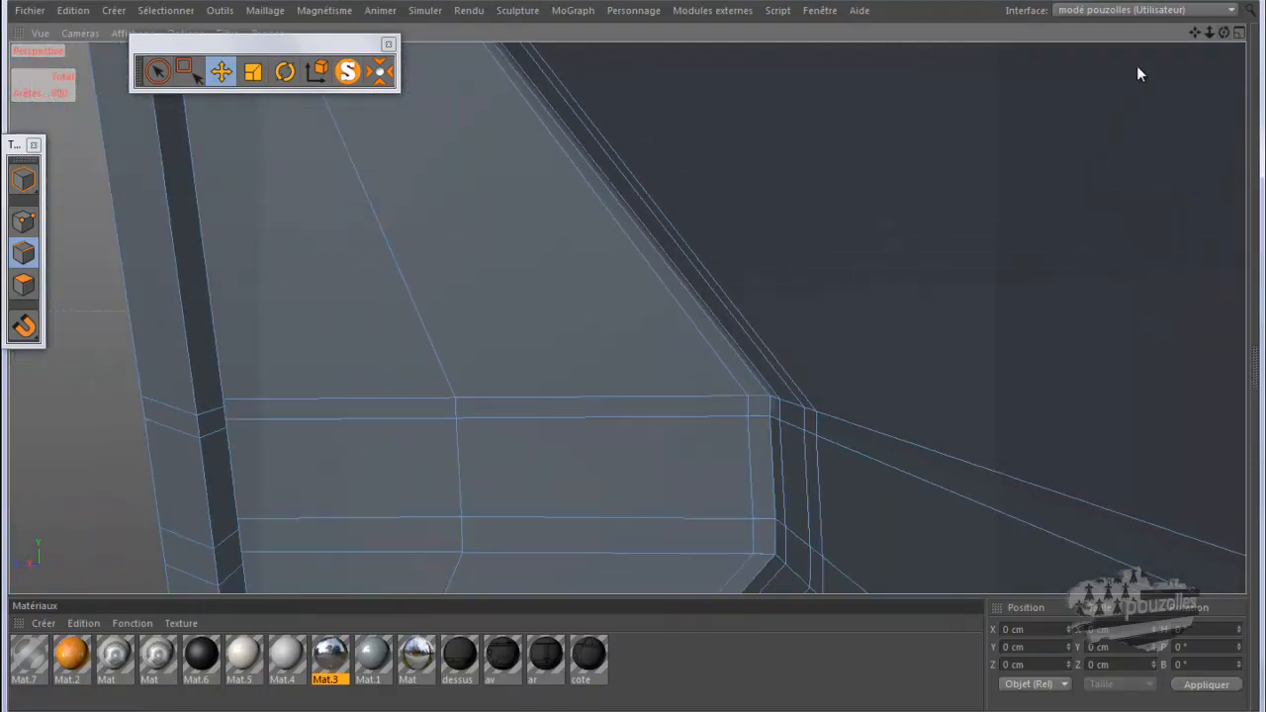
left_click_drag(1224, 37, 650, 352)
left_click_drag(806, 293, 715, 313, "alt")
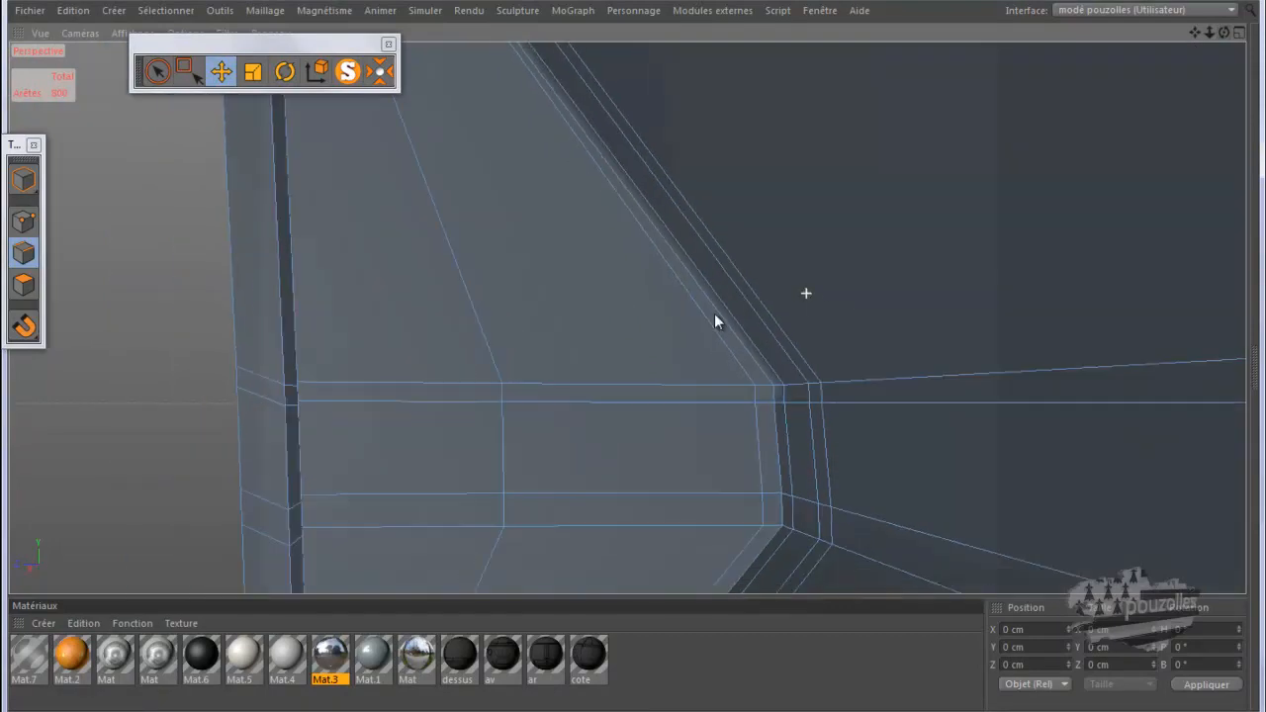
left_click(298, 438)
left_click_drag(225, 527, 254, 526, "alt")
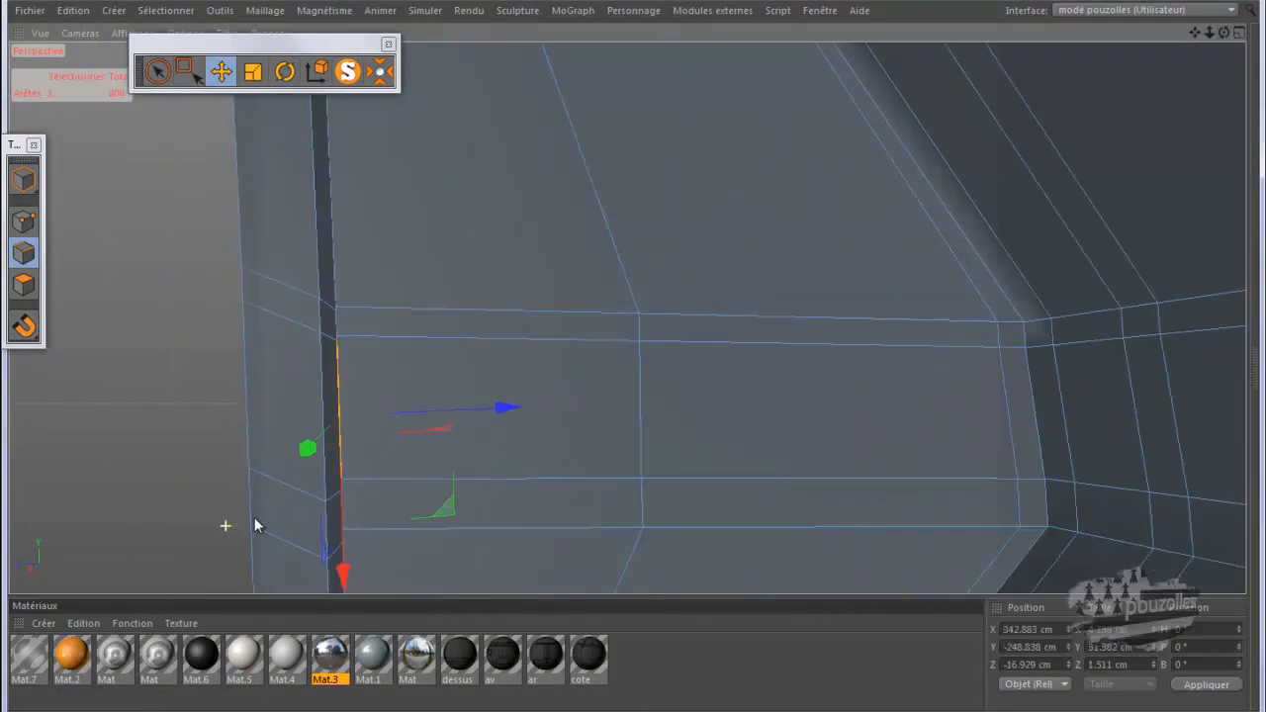
scroll(263, 509, "up", 4)
scroll(341, 457, "up", 2)
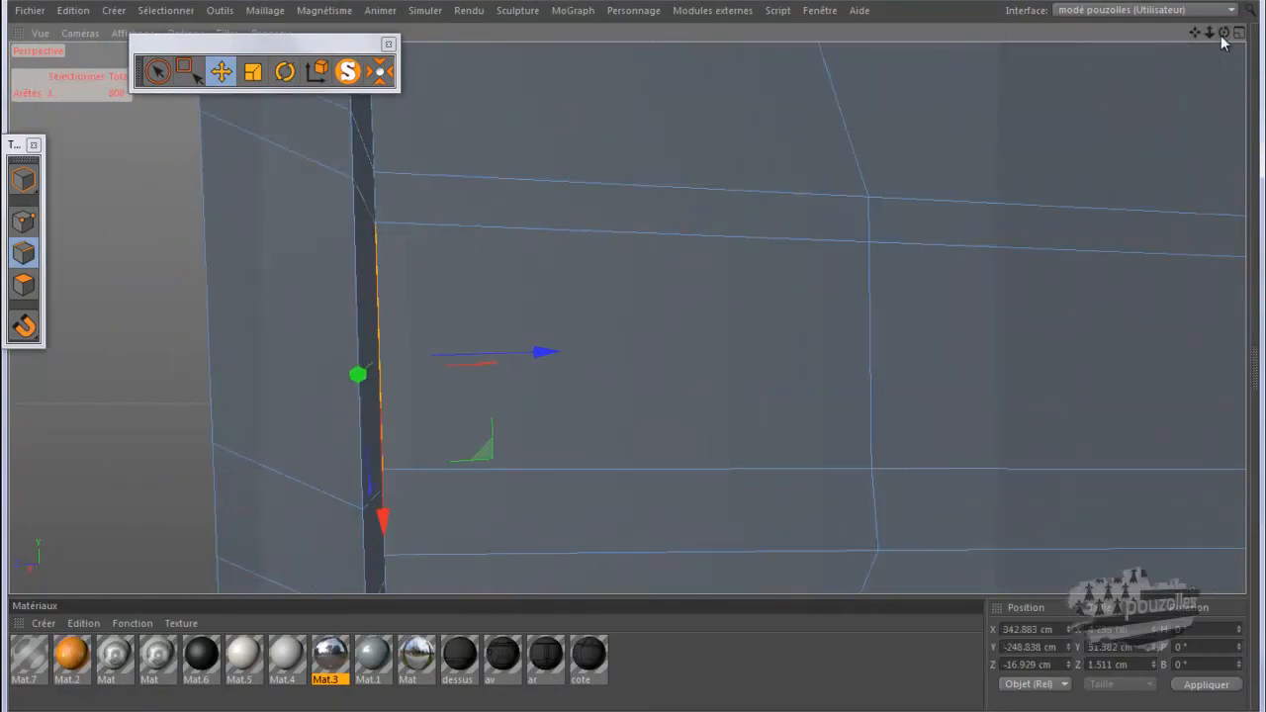
left_click_drag(626, 358, 633, 358, "alt")
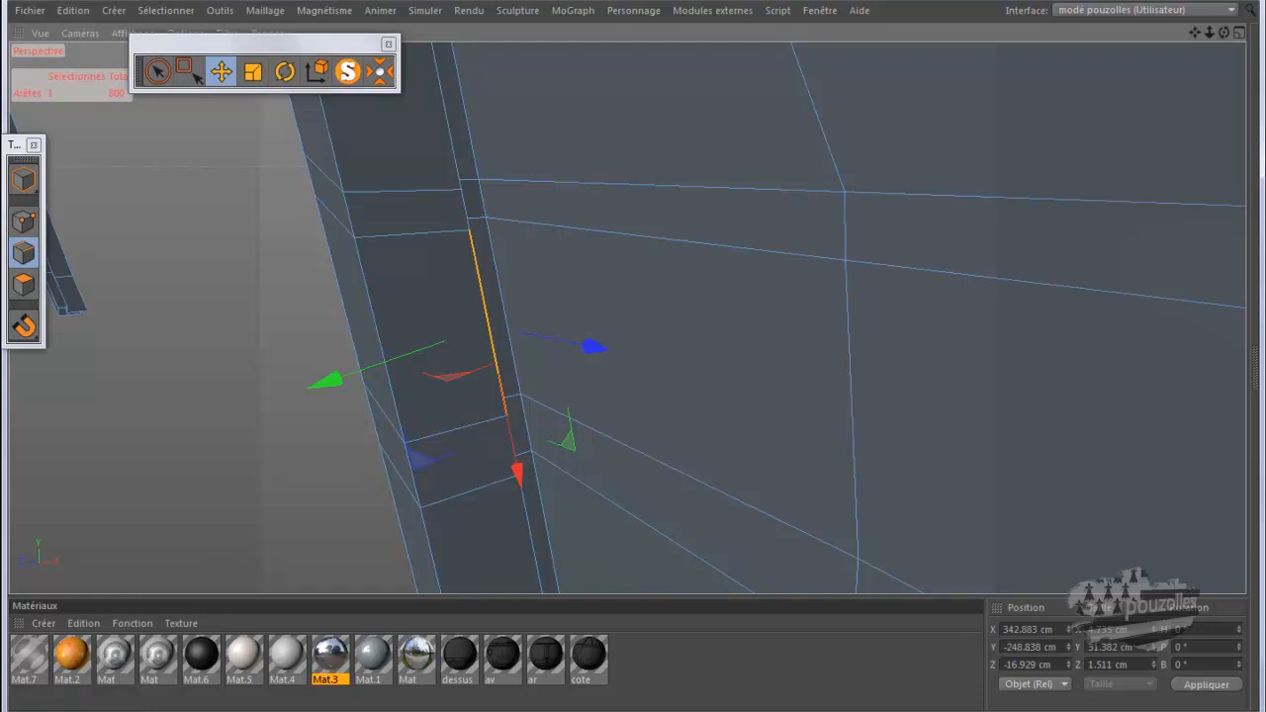
Step: Toggle the Subdivision Surface on and off again to compare the door post's smoothed and unsmoothed edges
left_click(254, 711)
left_click_drag(534, 188, 971, 166)
left_click(966, 242)
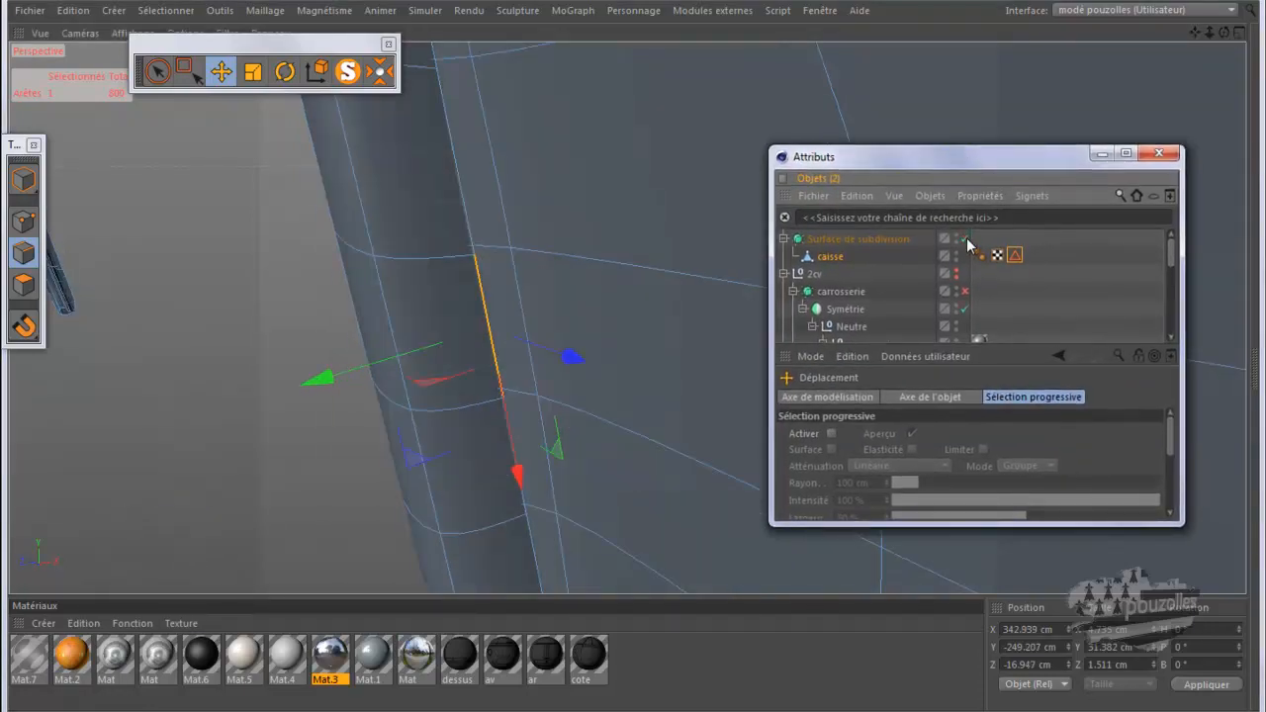
left_click(965, 240)
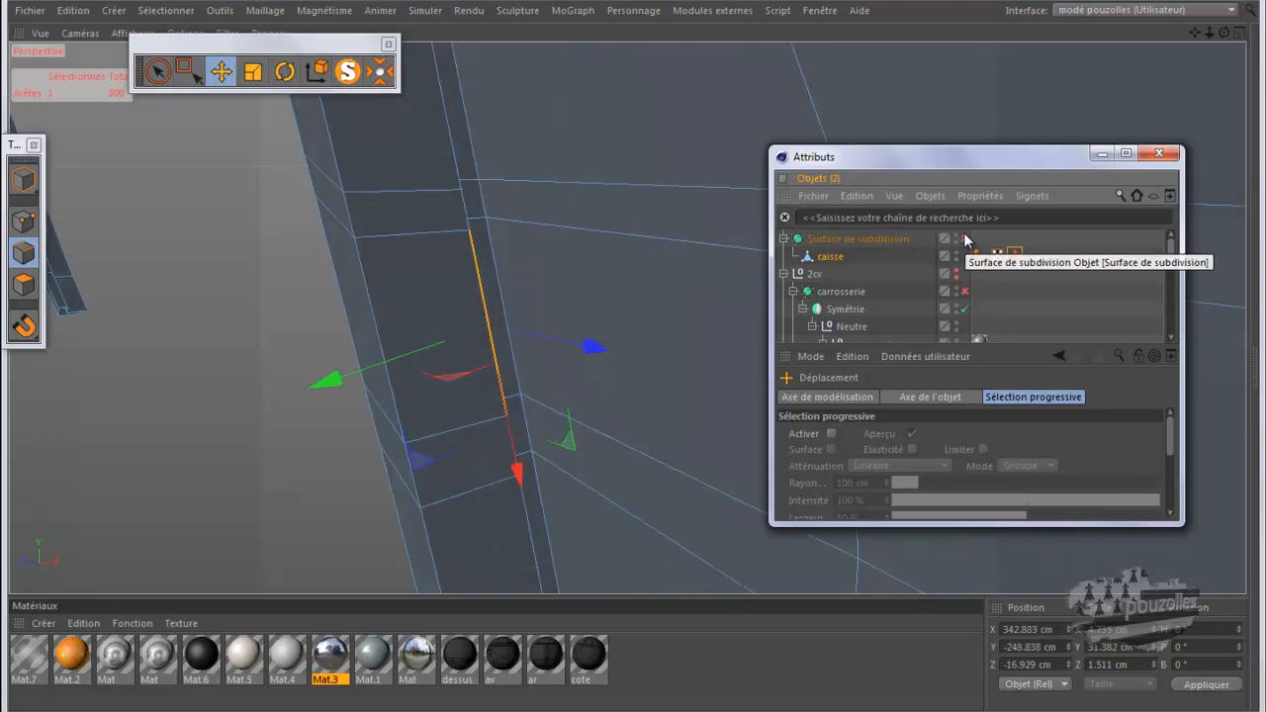
left_click(1099, 154)
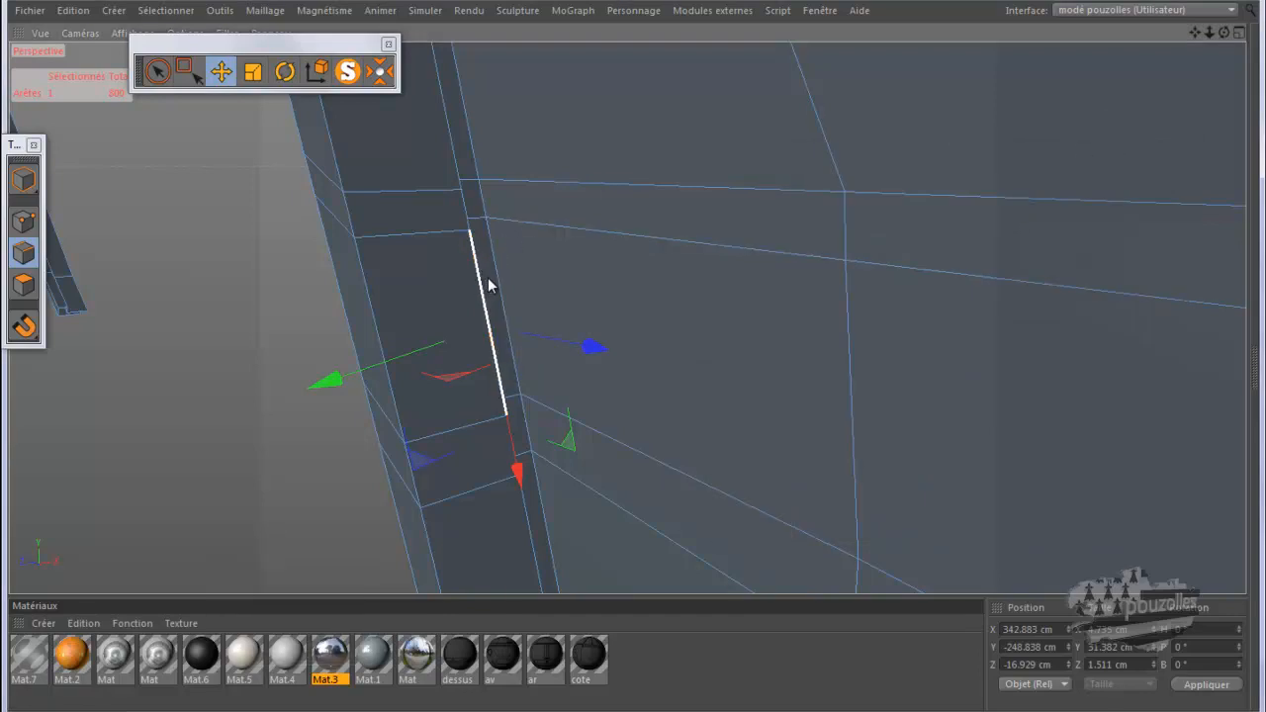
Step: Inspect the outer face of the front door post, clear the edge selection and minimise the object manager
left_click_drag(656, 356, 638, 357, "alt")
left_click(828, 312)
left_click(178, 707)
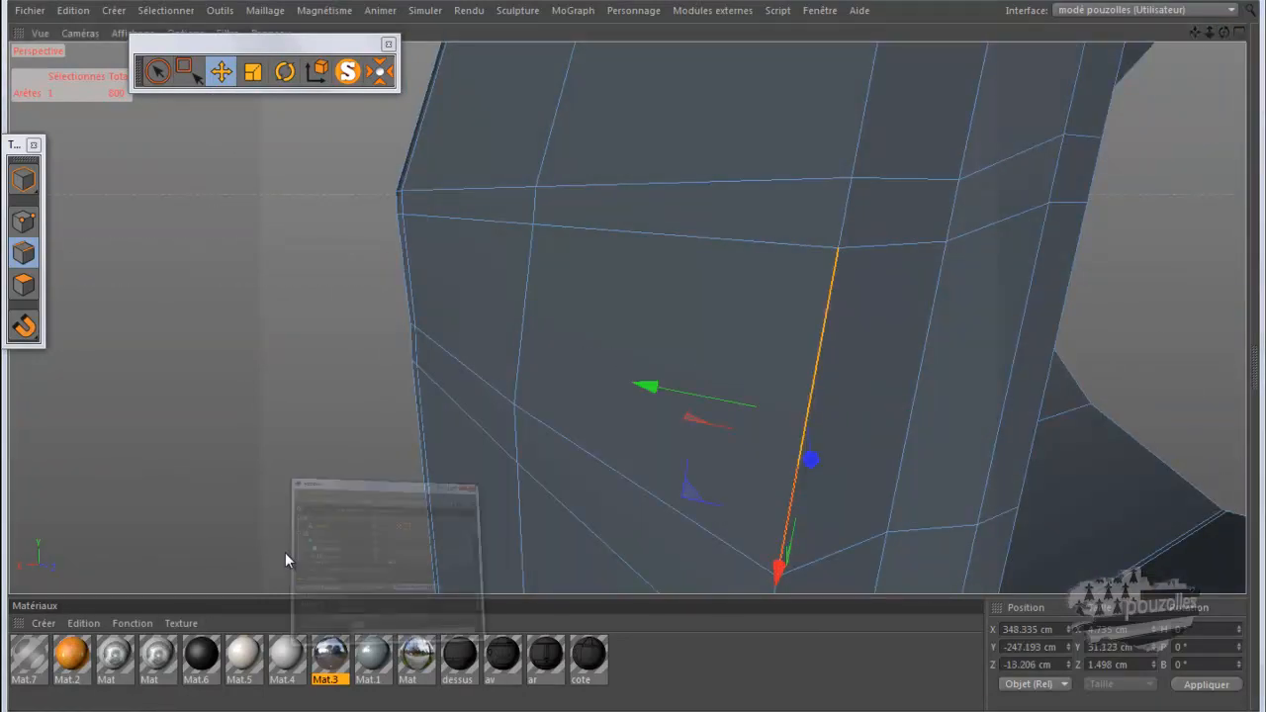
left_click_drag(922, 158, 190, 88)
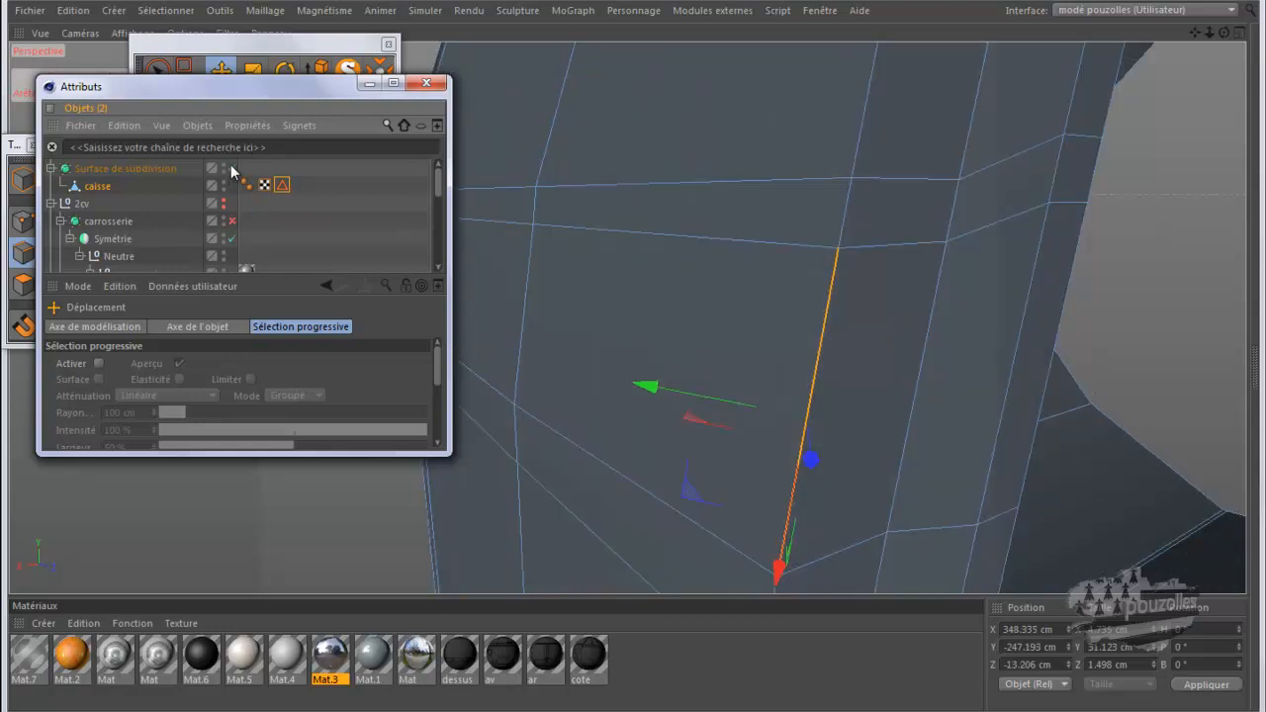
left_click(685, 318)
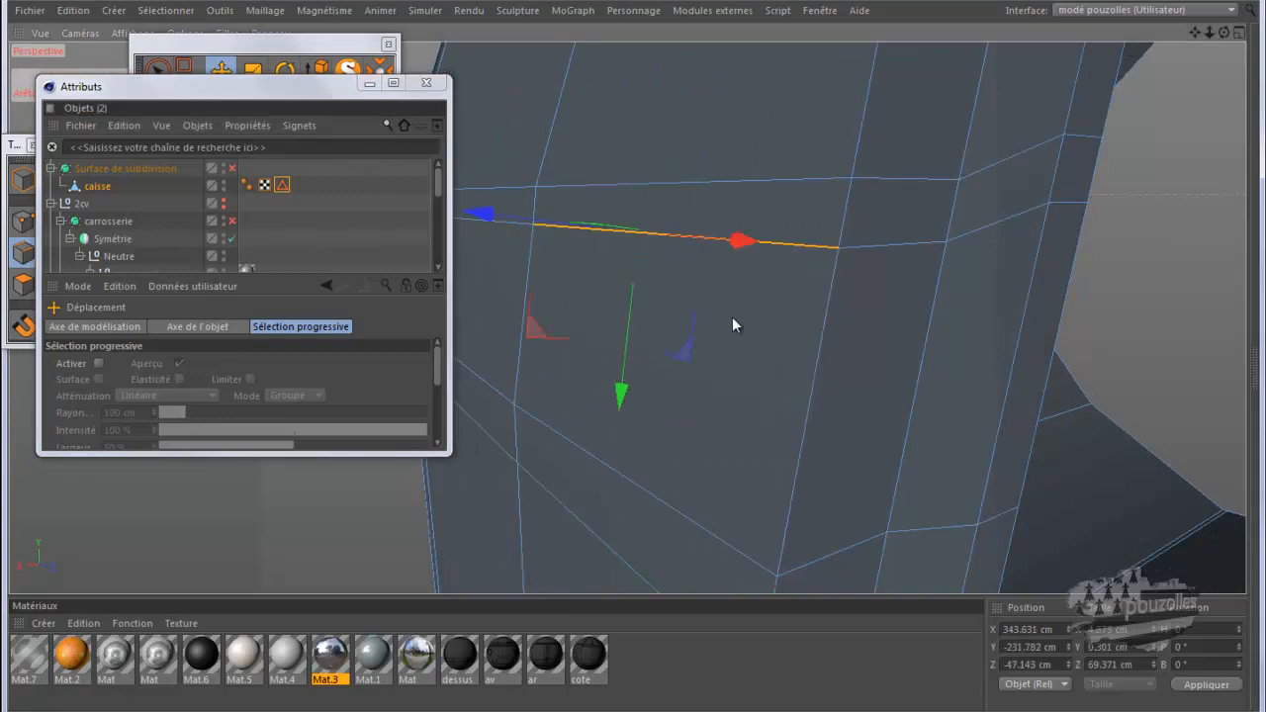
left_click(1186, 286)
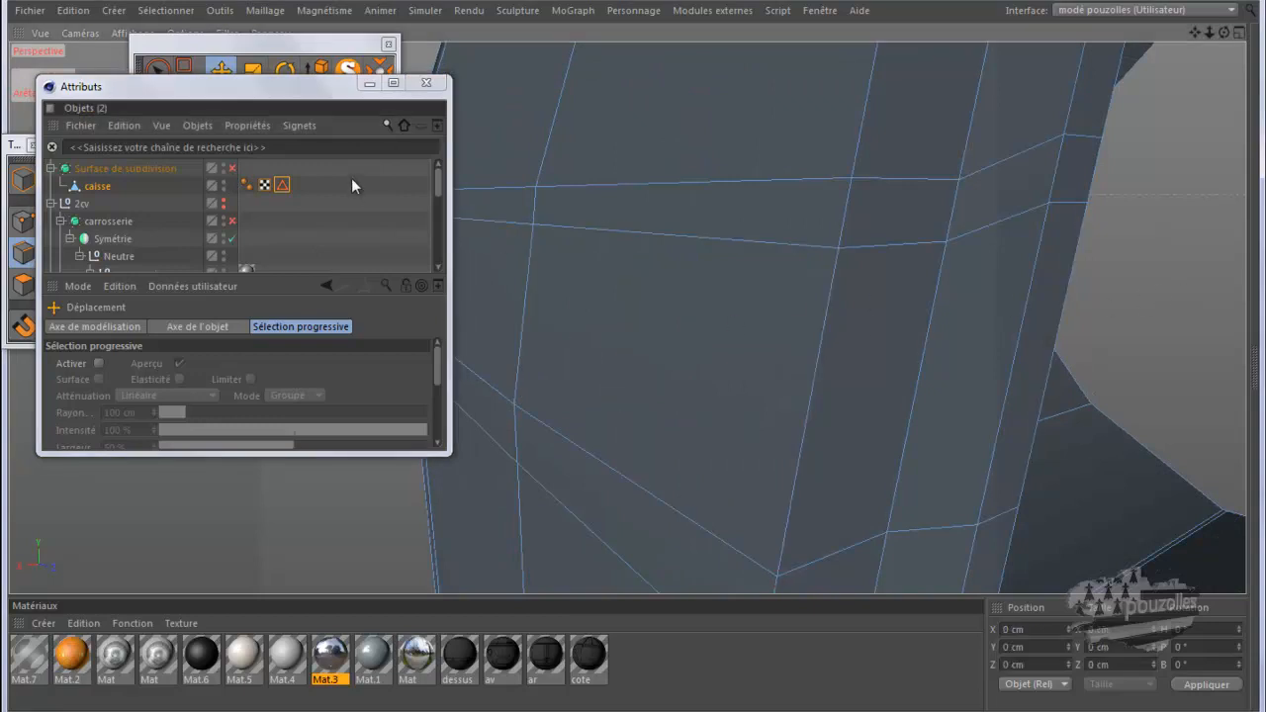
left_click(367, 85)
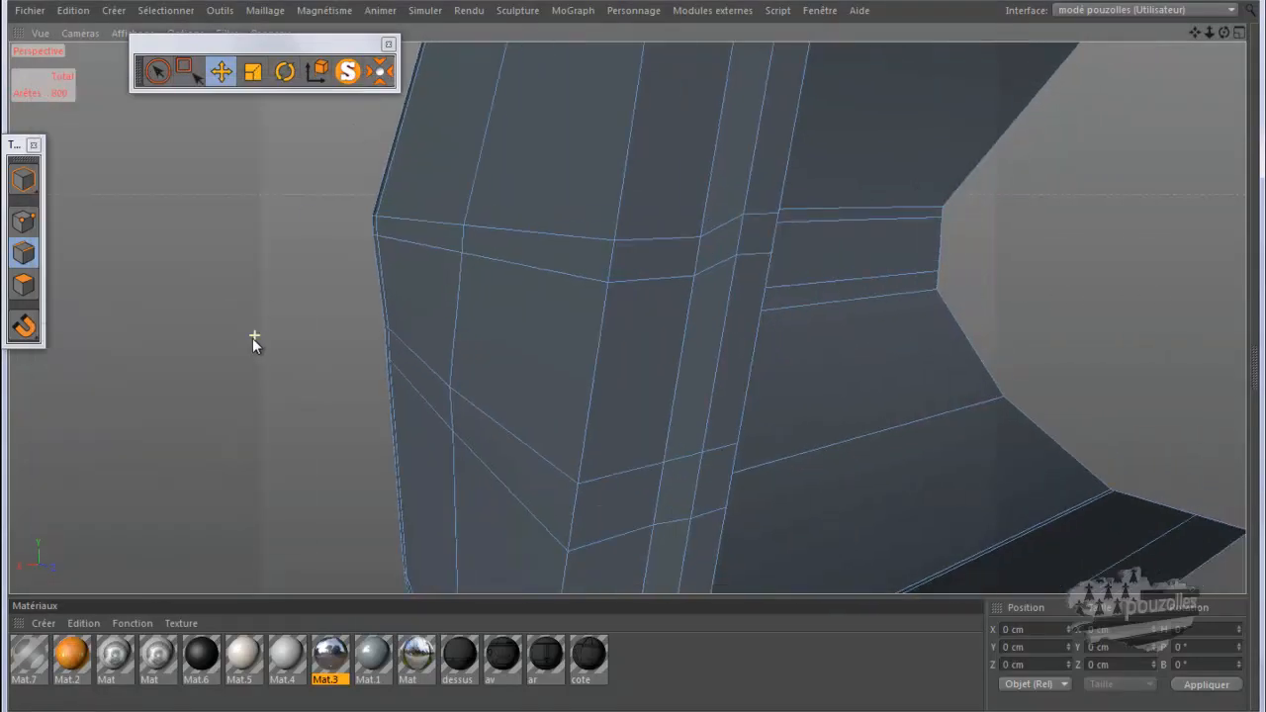
Step: Examine the caisse mesh from a distance and the front door post's lower end against the side blueprint
scroll(253, 339, "down", 8)
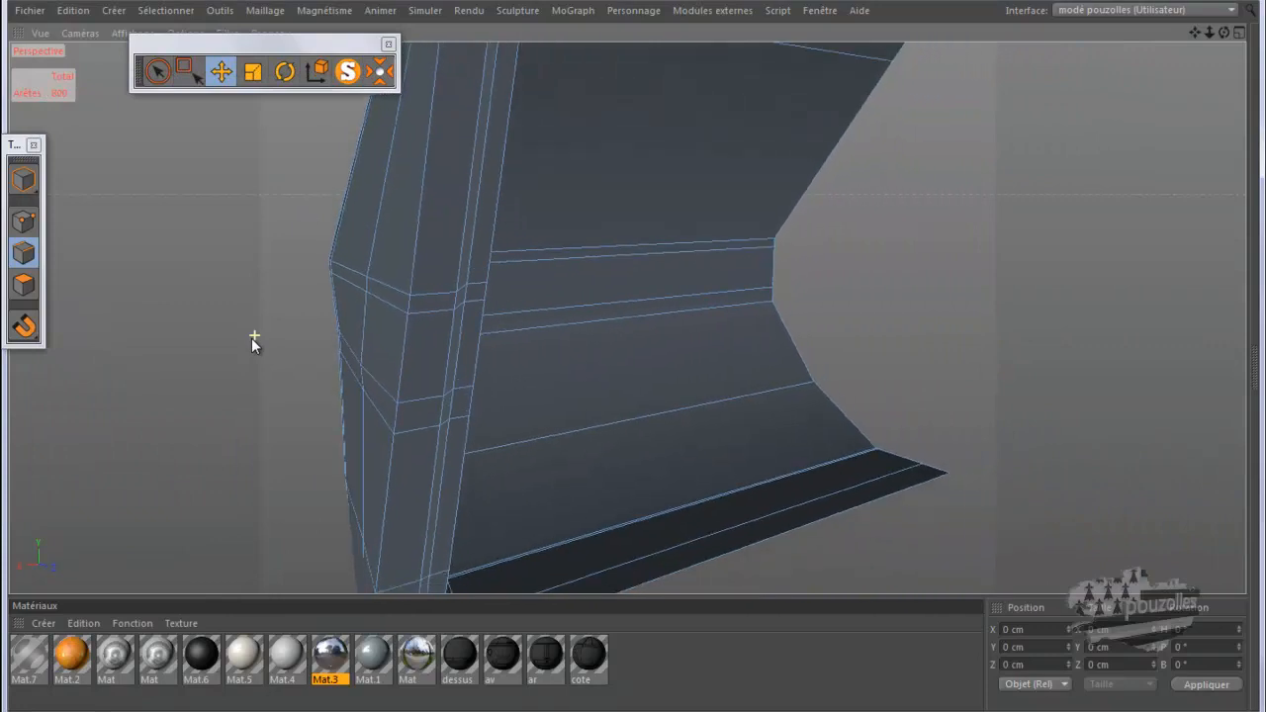
scroll(251, 338, "down", 8)
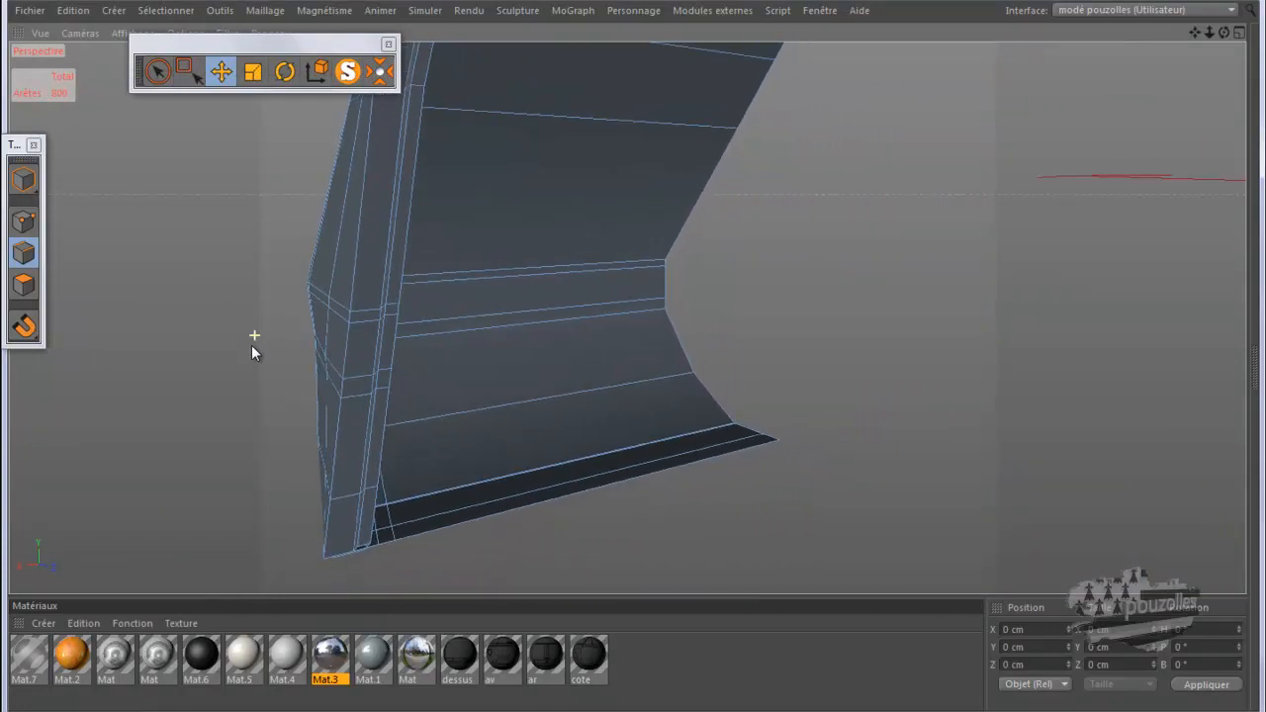
scroll(224, 430, "down", 8)
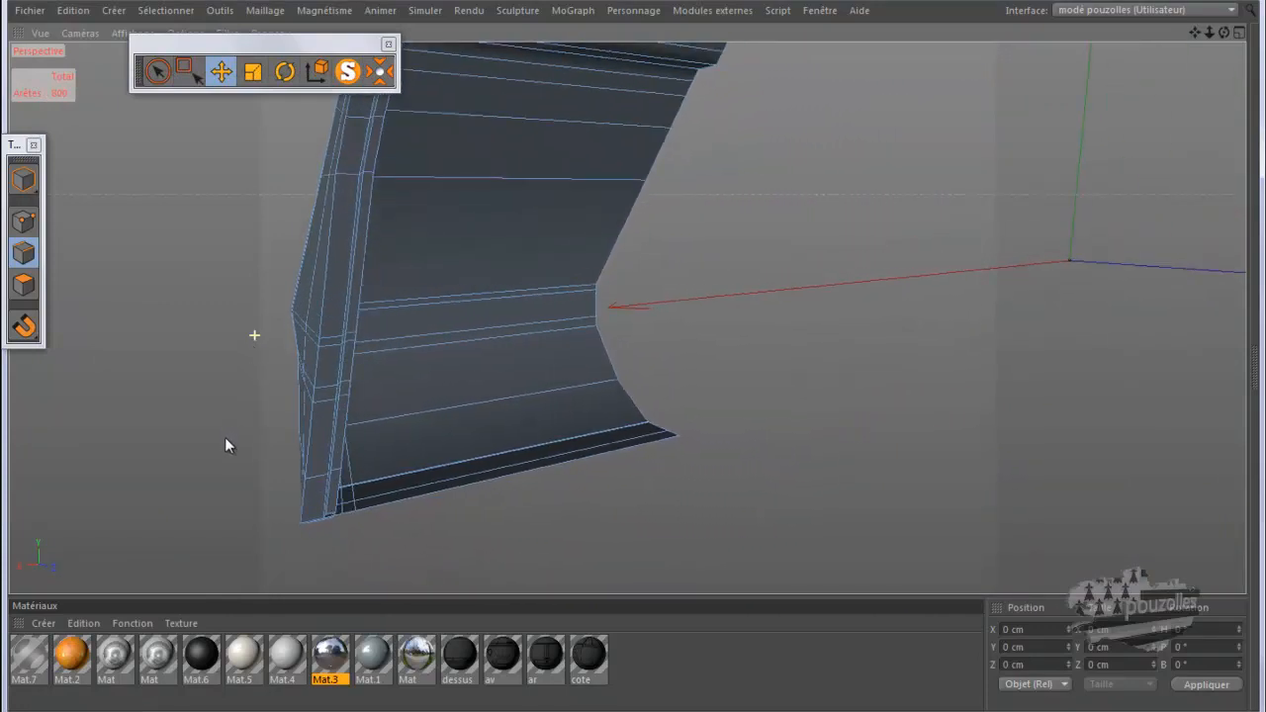
scroll(369, 394, "down", 5)
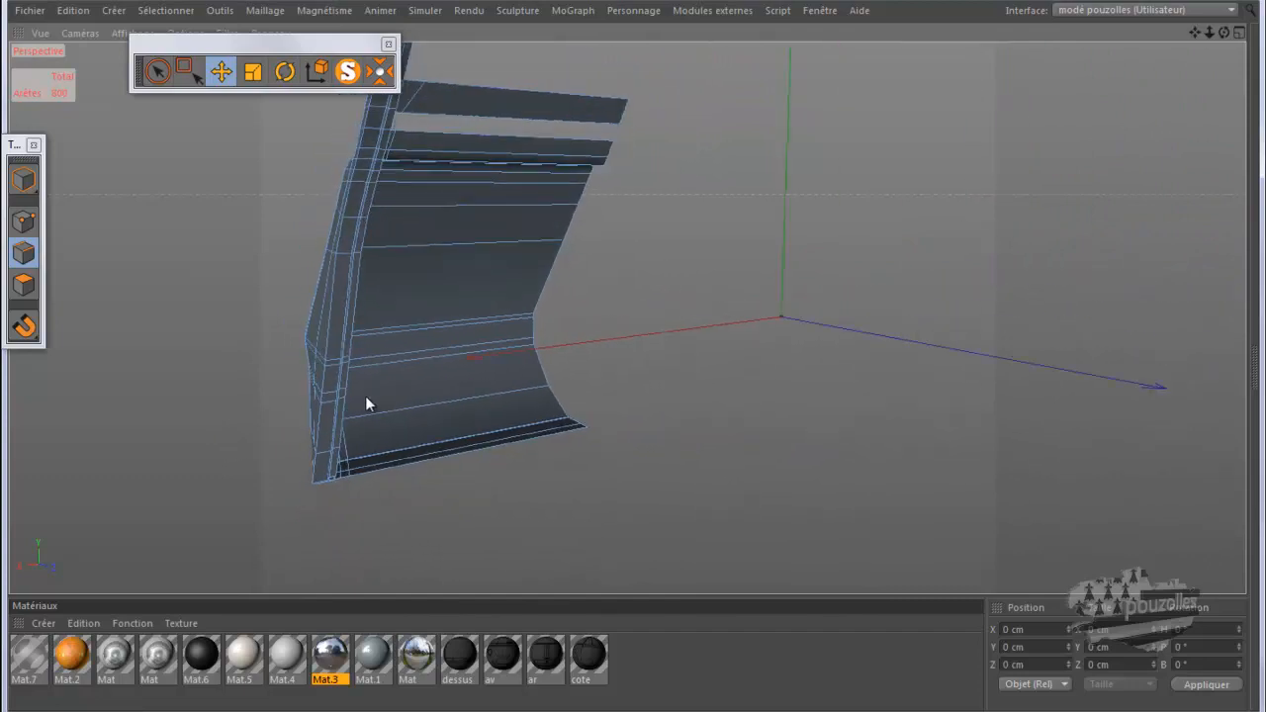
scroll(366, 395, "down", 5)
left_click_drag(1223, 33, 636, 359)
left_click_drag(635, 358, 628, 355, "alt")
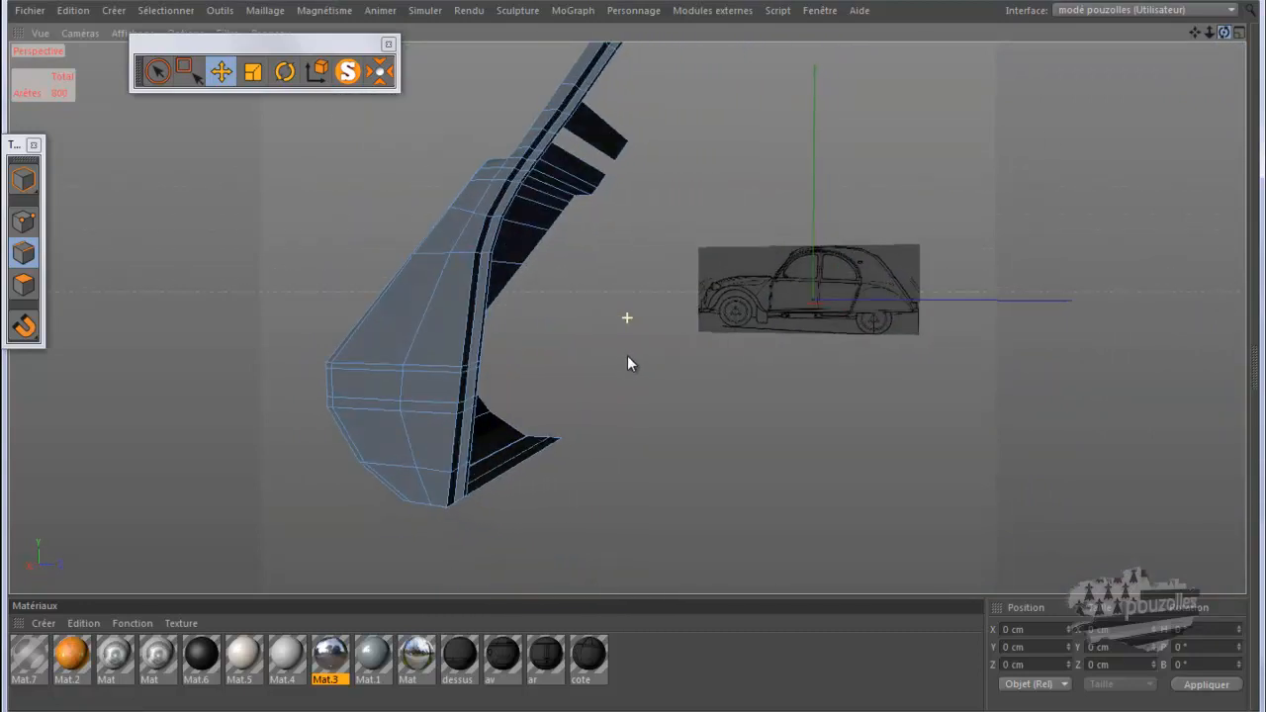
middle_click(460, 500)
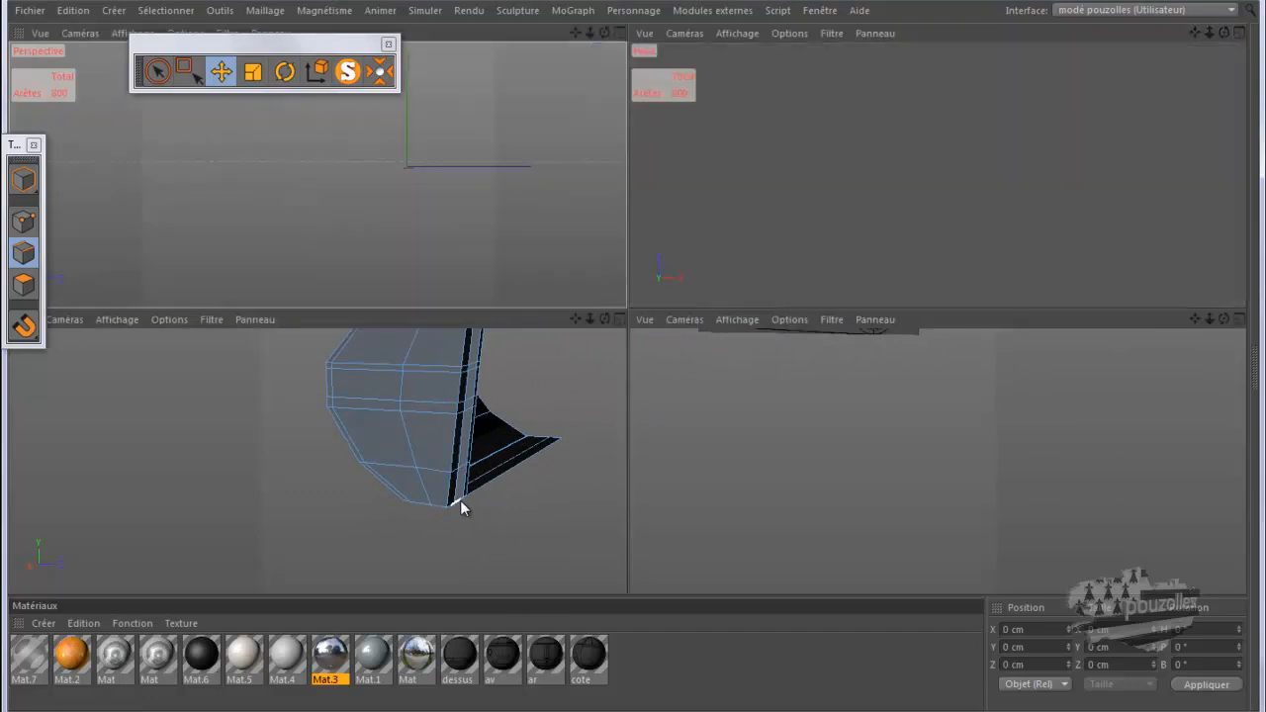
middle_click(470, 435)
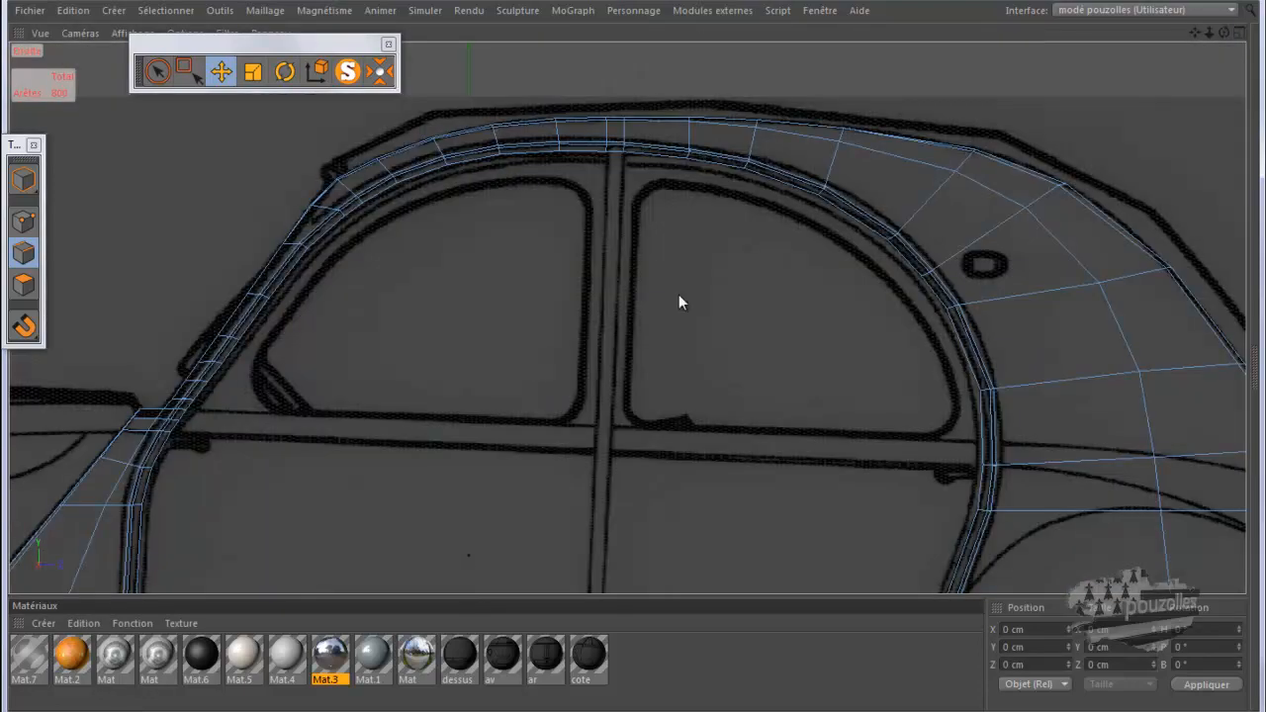
scroll(762, 237, "down", 6)
scroll(431, 520, "up", 8)
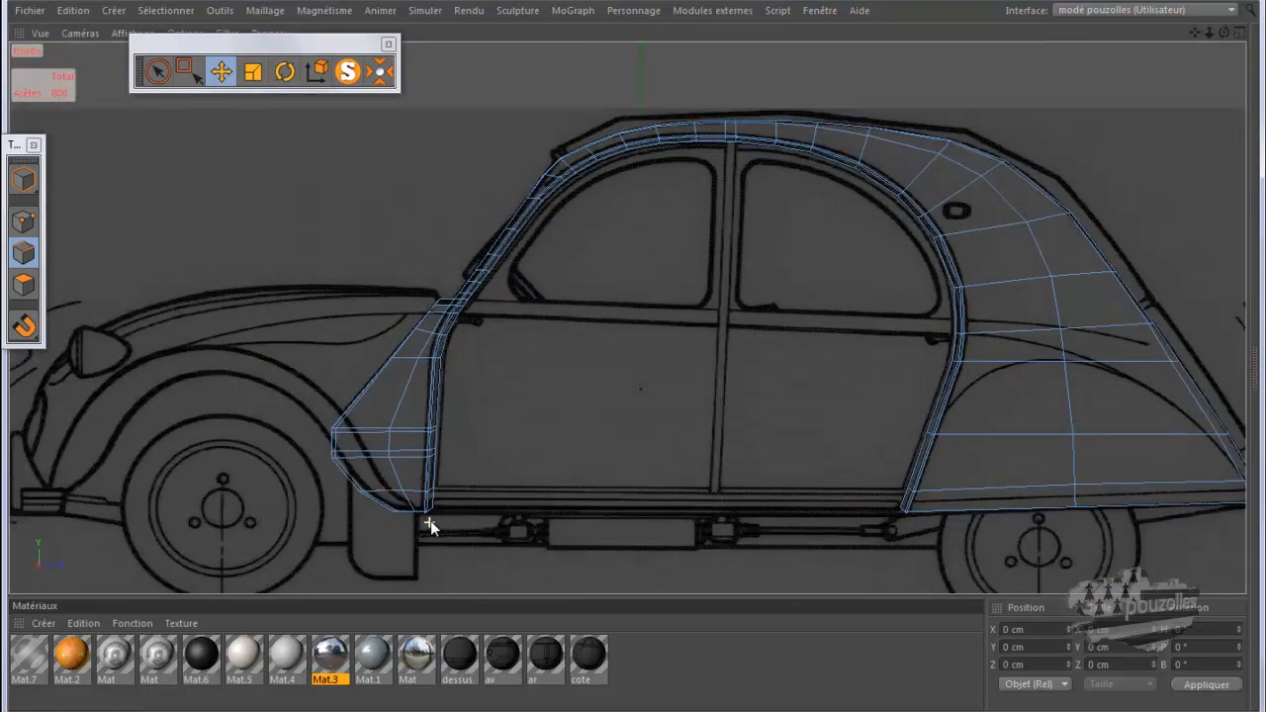
scroll(430, 520, "up", 10)
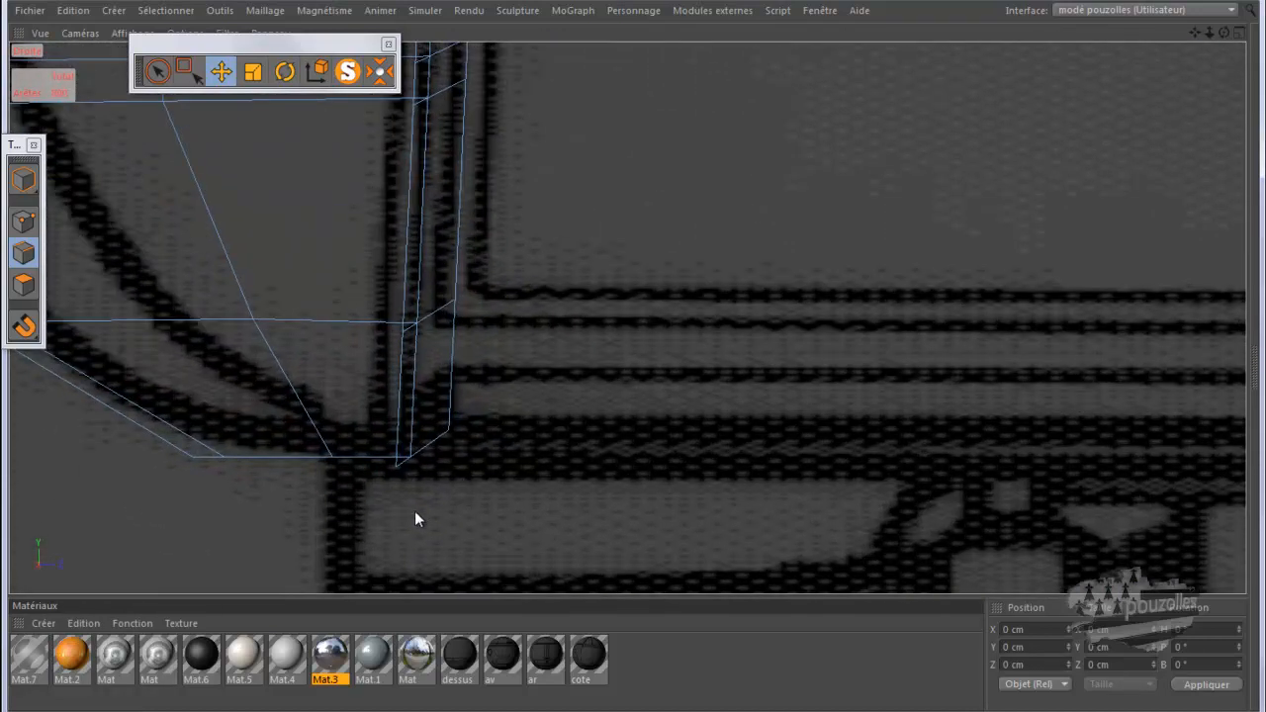
Step: Select the lowest row of points on the front door post and level it by setting its Y size to 0
left_click(158, 71)
left_click(23, 221)
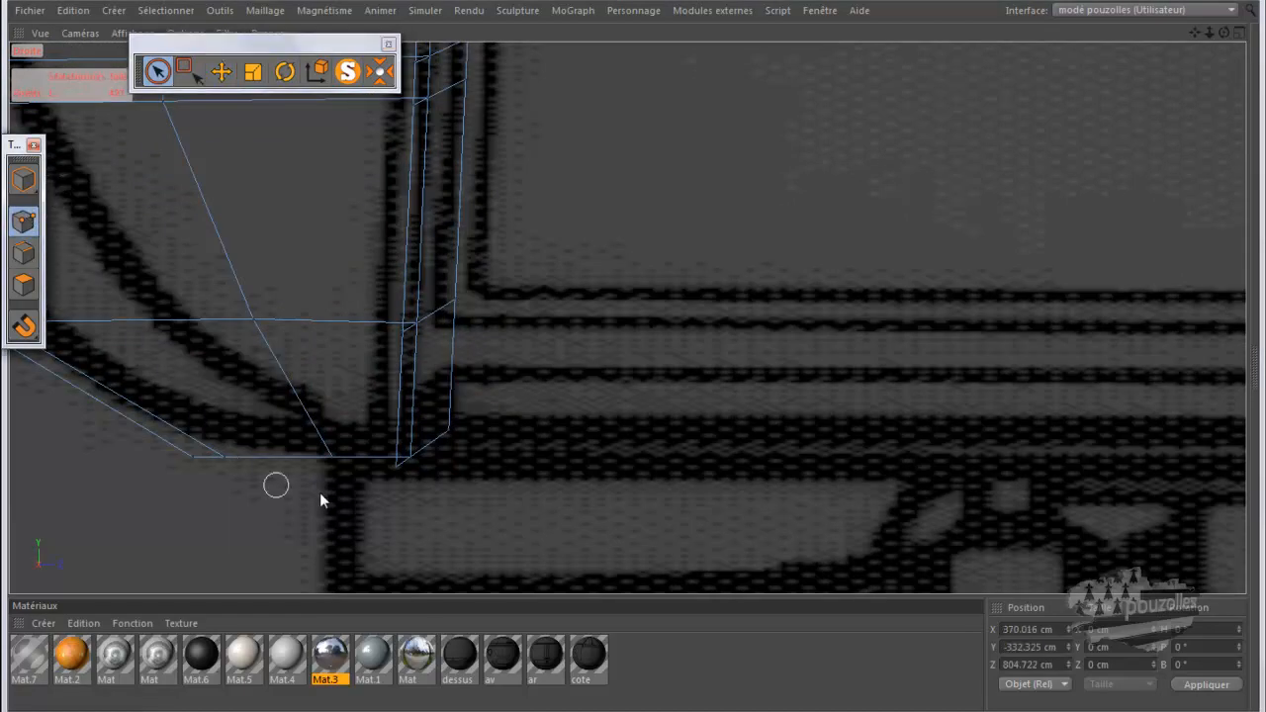
left_click(392, 469)
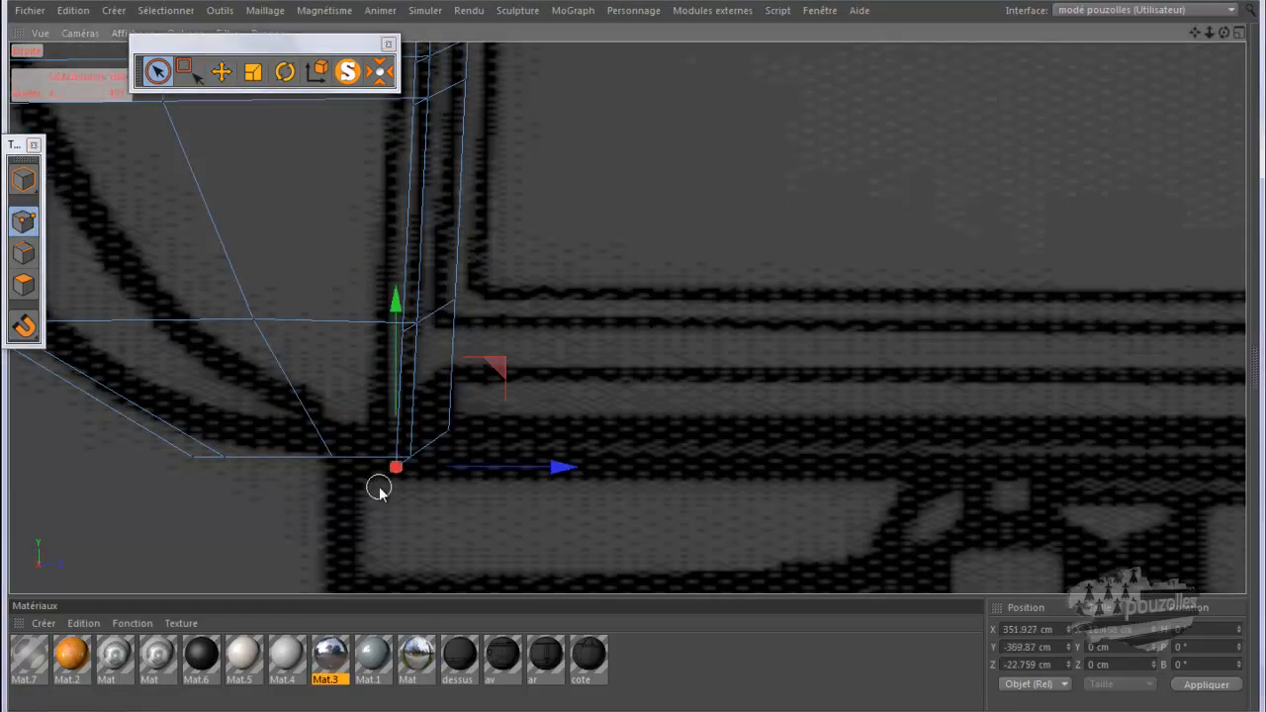
scroll(381, 489, "up", 1)
scroll(381, 489, "up", 2)
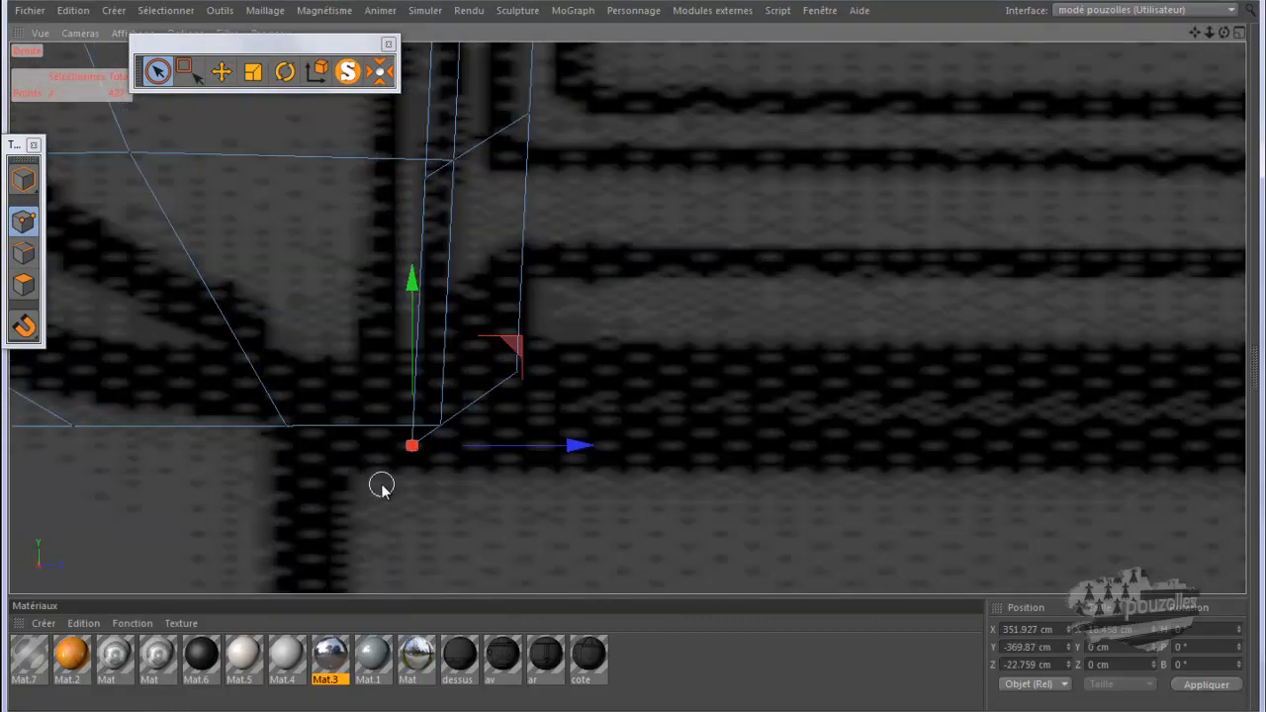
scroll(381, 487, "down", 2)
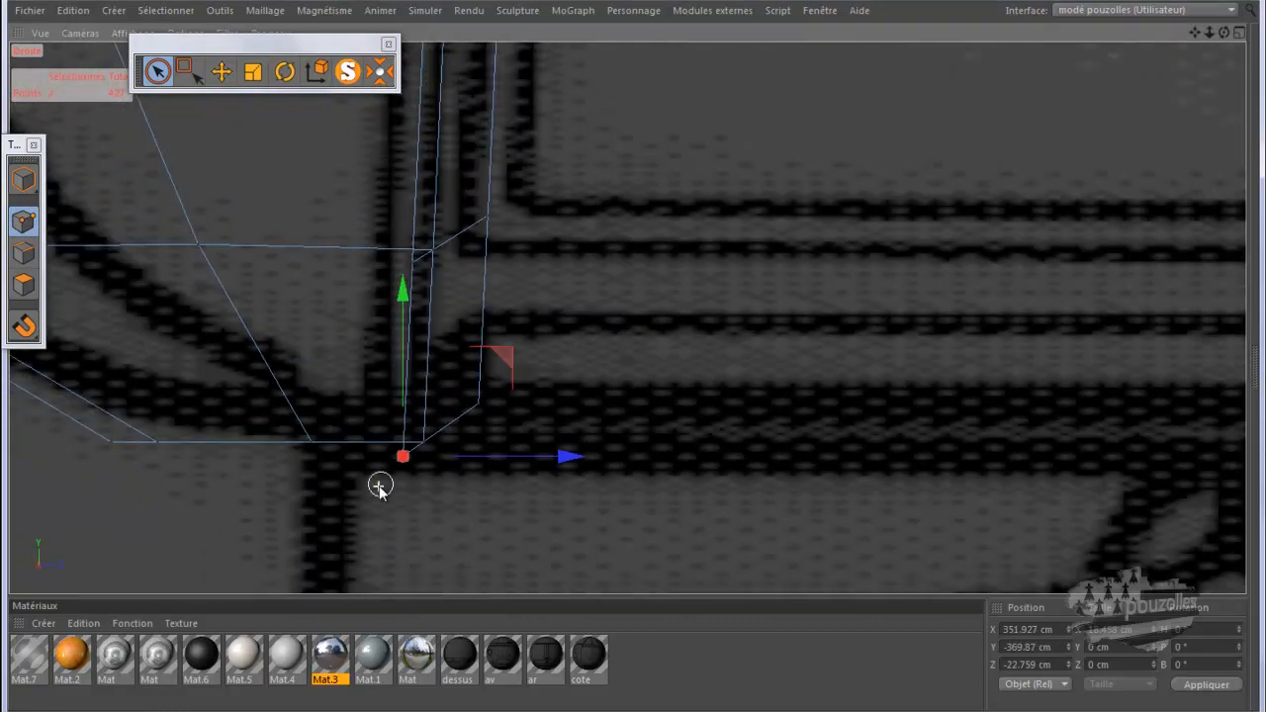
scroll(378, 490, "down", 1)
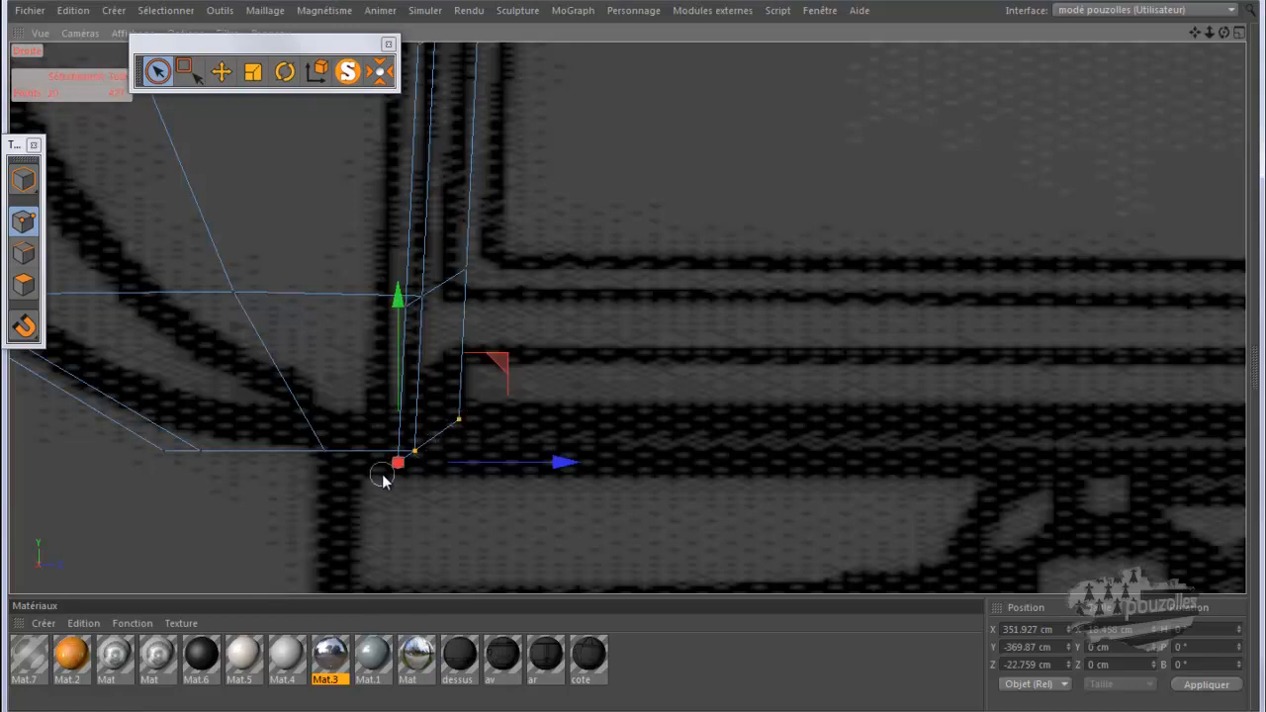
left_click_drag(383, 476, 409, 511)
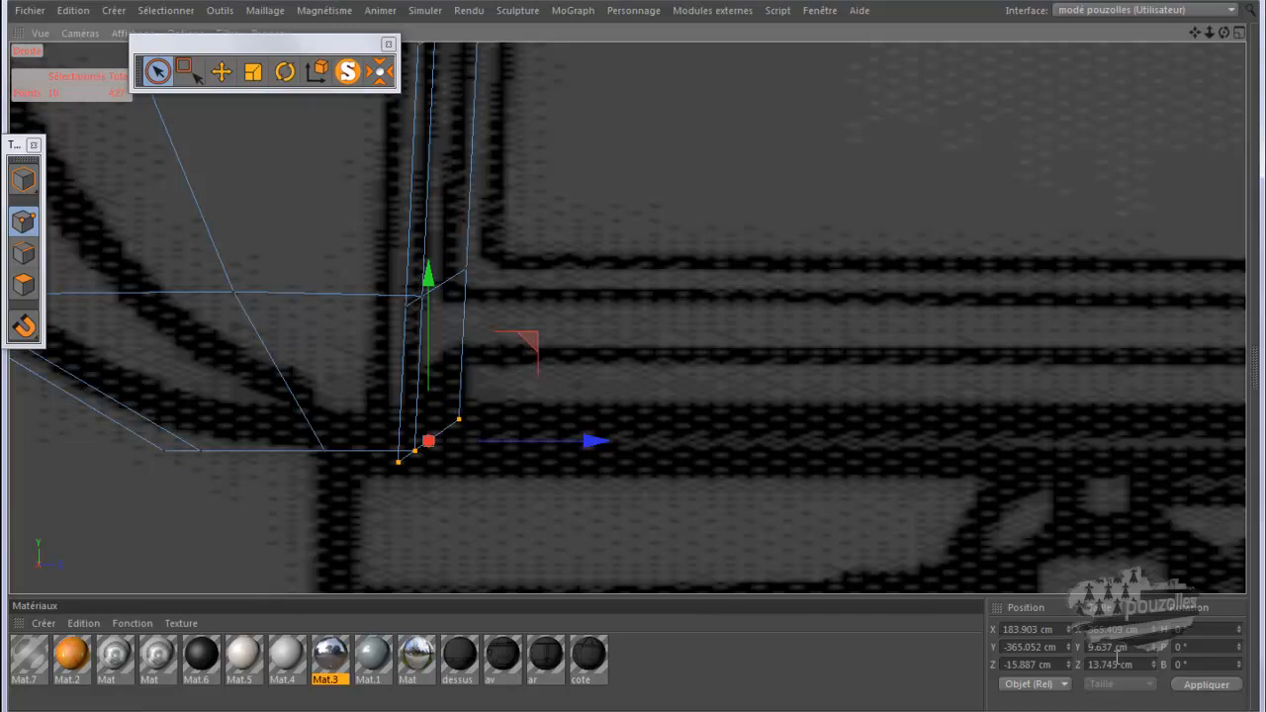
left_click(1118, 647)
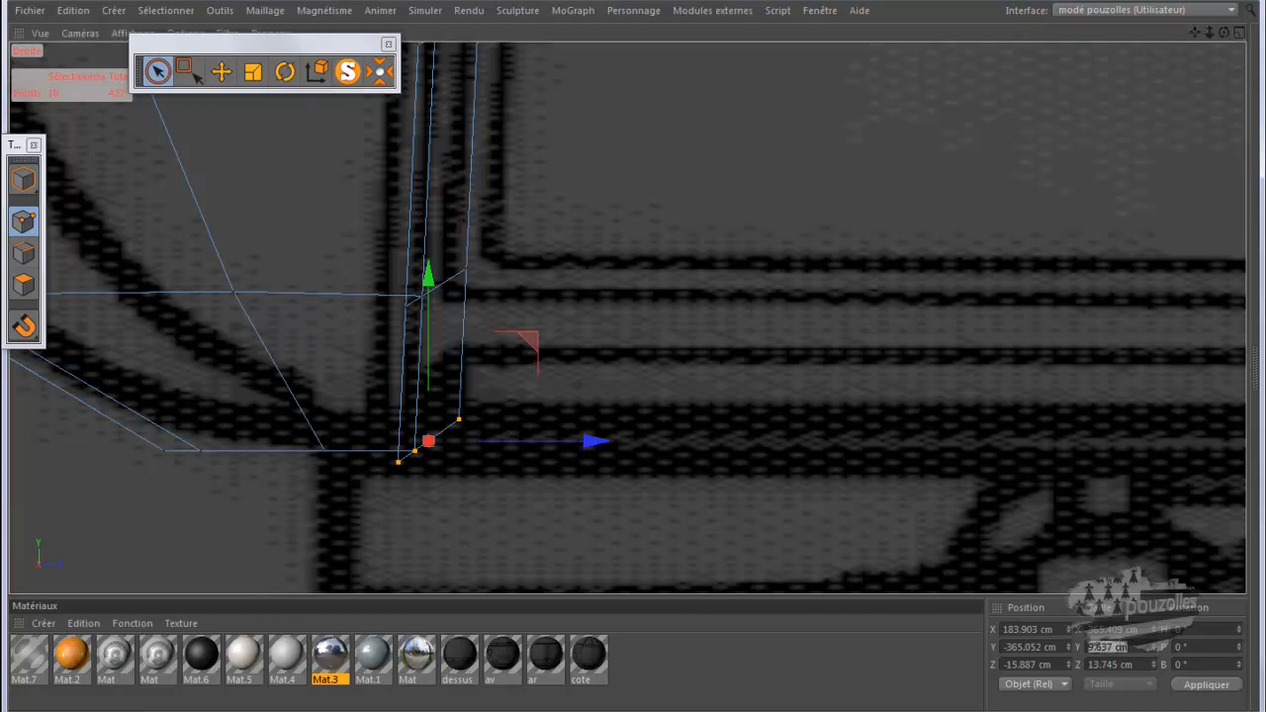
type("0")
key("Return")
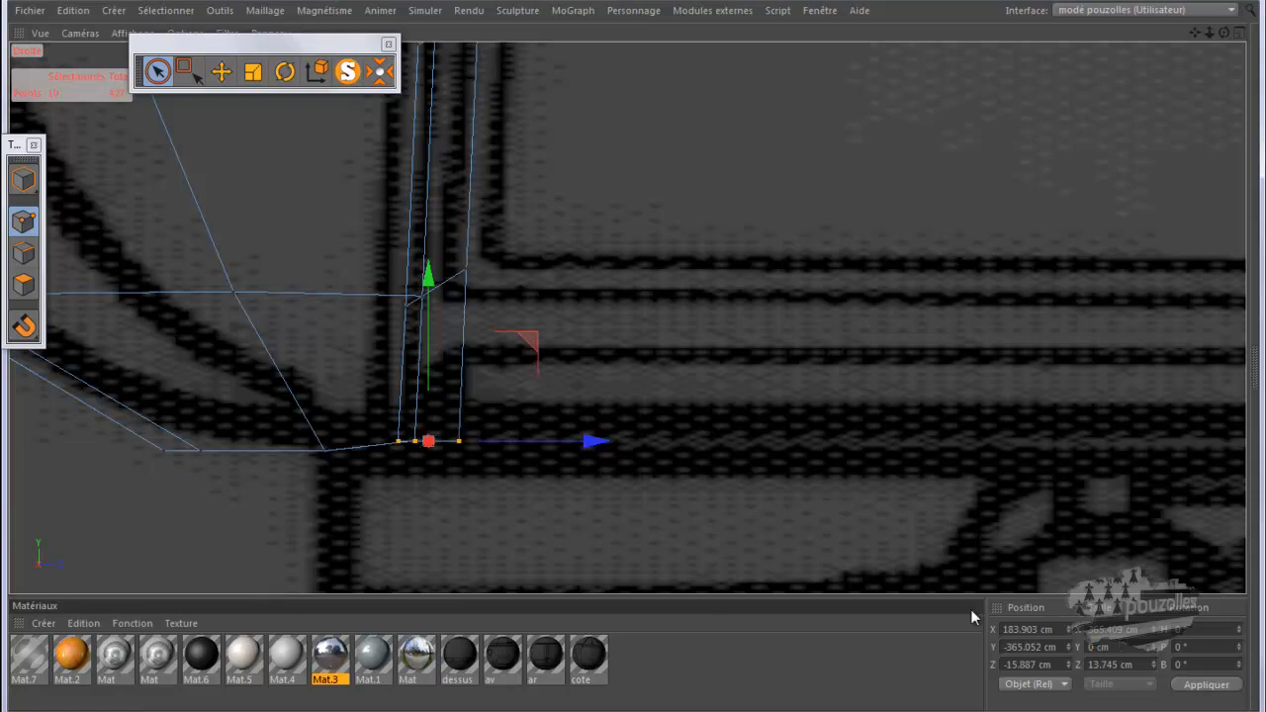
Step: Lower the front post's bottom points to the body's lower edge and level the row above with a Y size of 0
left_click_drag(428, 279, 410, 306)
double_click(1089, 647)
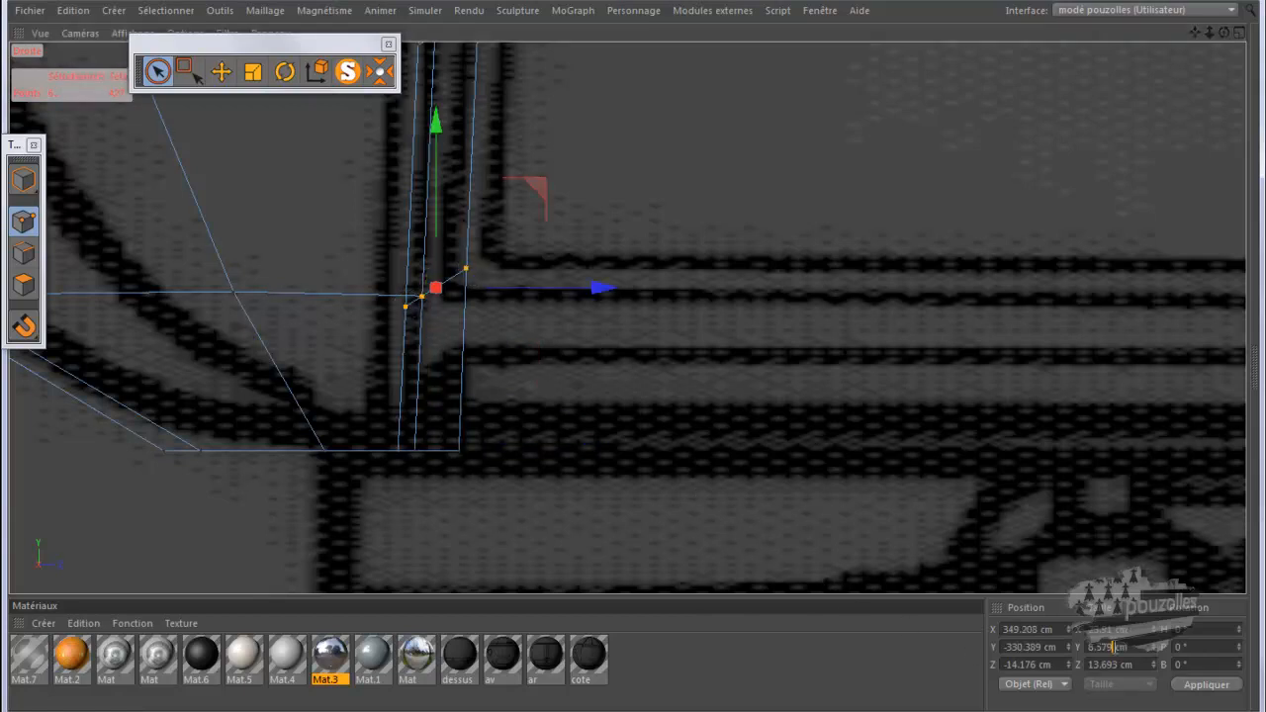
type("0")
key("Return")
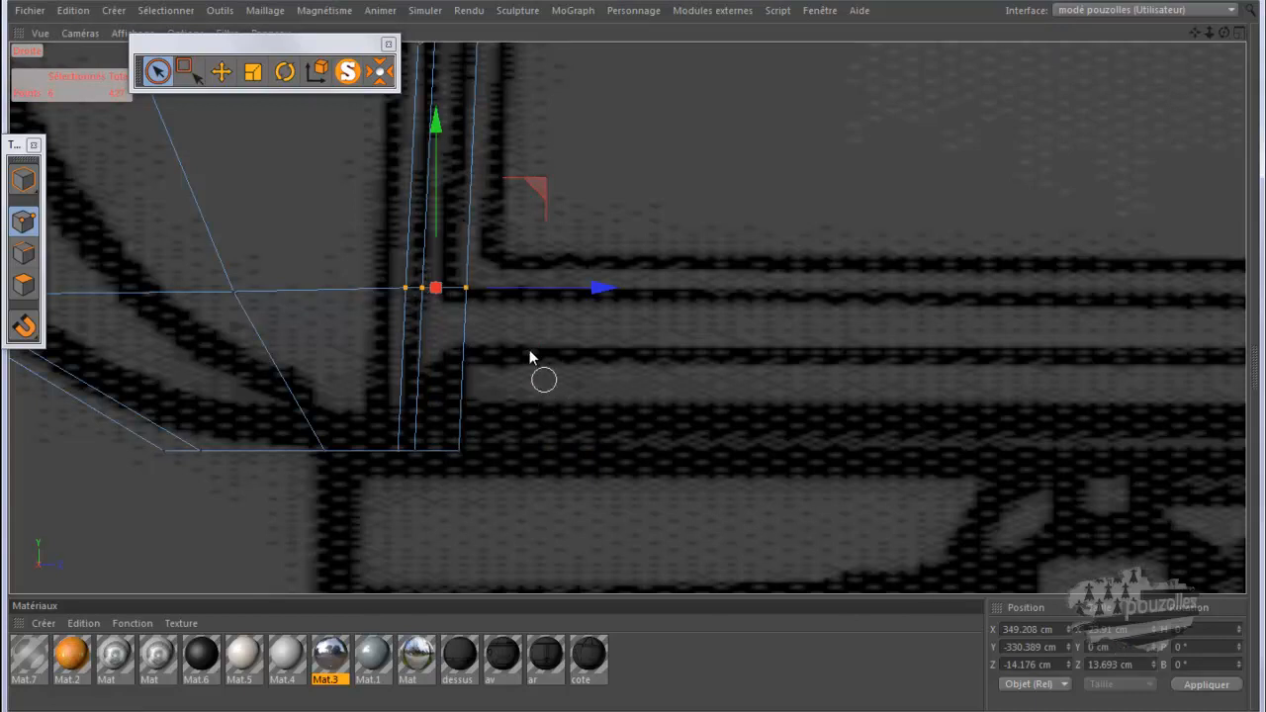
Step: Select the second-lowest row of points on the rear door post's frame and set its Y size to 0
scroll(518, 420, "up", 3)
scroll(492, 490, "down", 3)
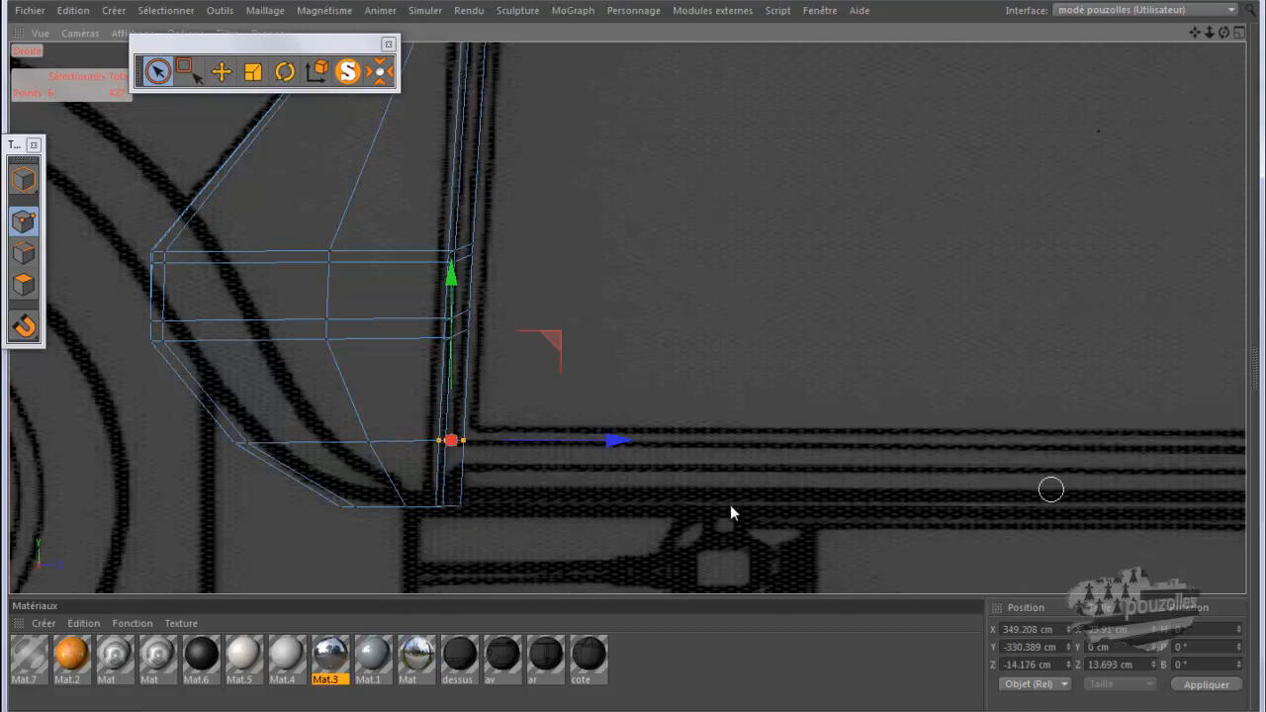
left_click_drag(1195, 33, 633, 362)
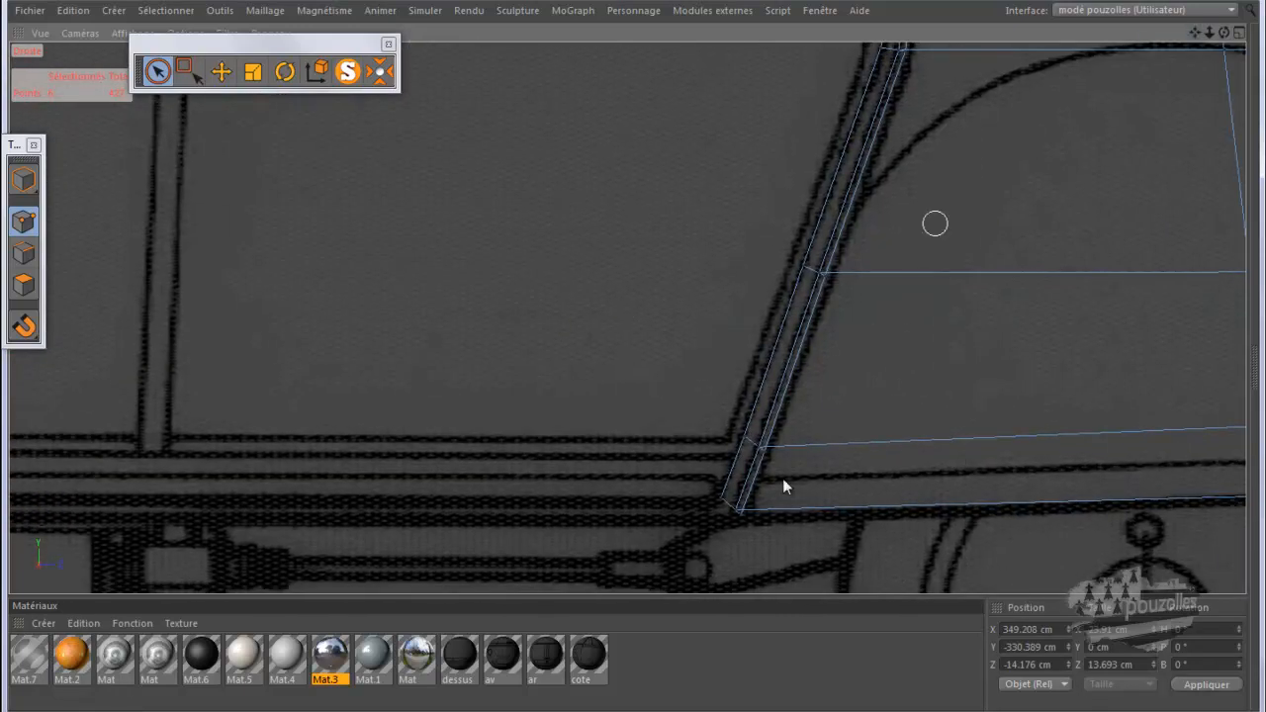
scroll(749, 508, "up", 3)
scroll(743, 511, "up", 2)
left_click(775, 389)
left_click(742, 367, "shift")
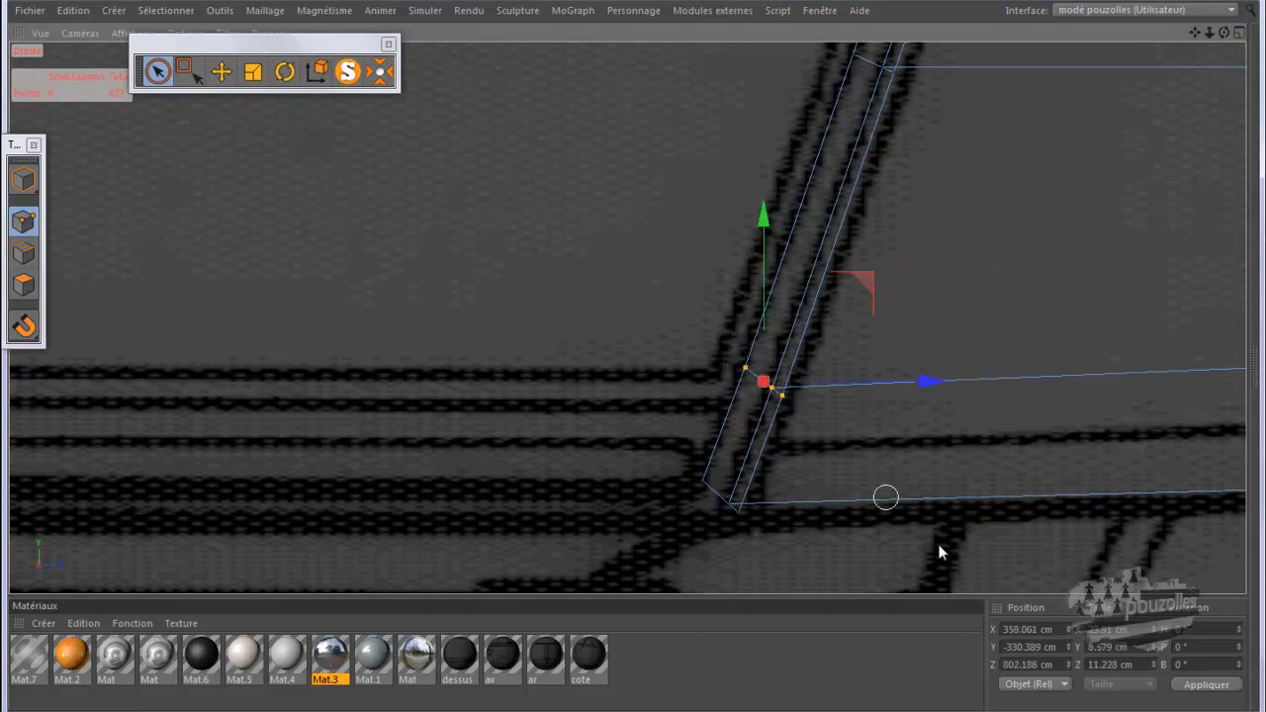
left_click(1118, 647)
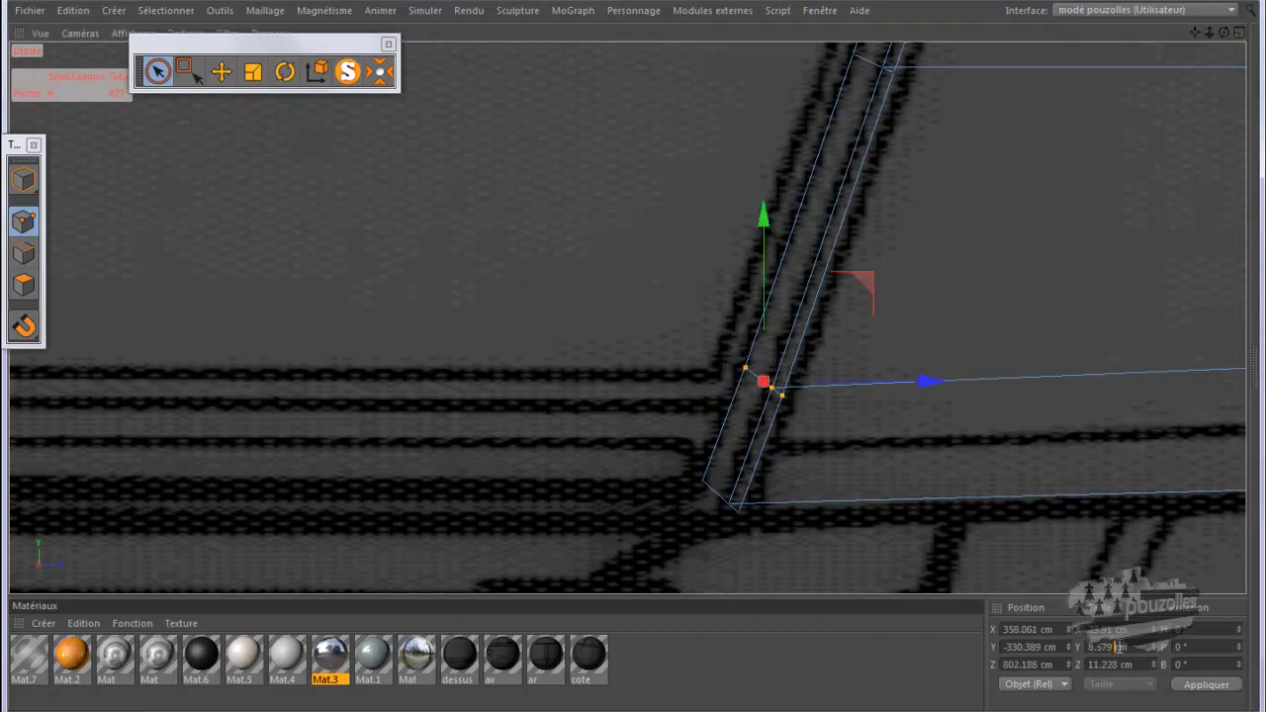
key("Return")
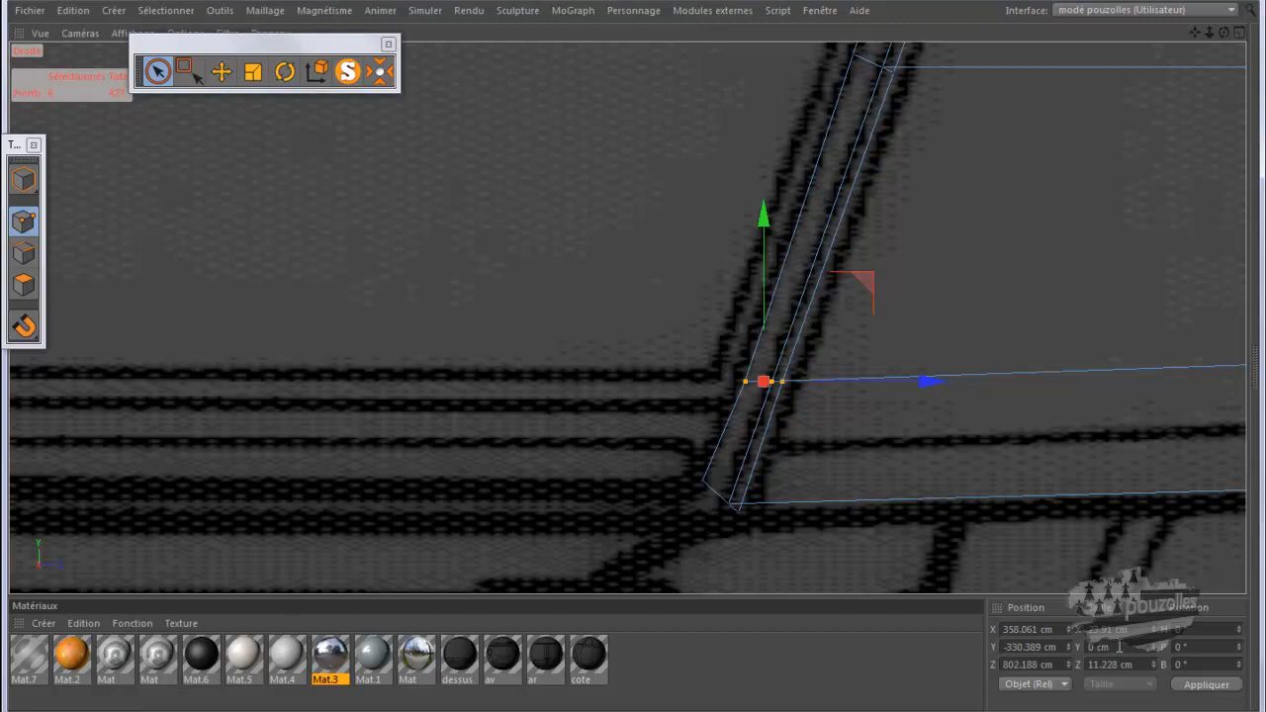
Step: Level the rear post's bottom points with a Y size of 0 and lower them to about Y -369.7 cm
left_click(734, 513)
left_click_drag(698, 464, 749, 518)
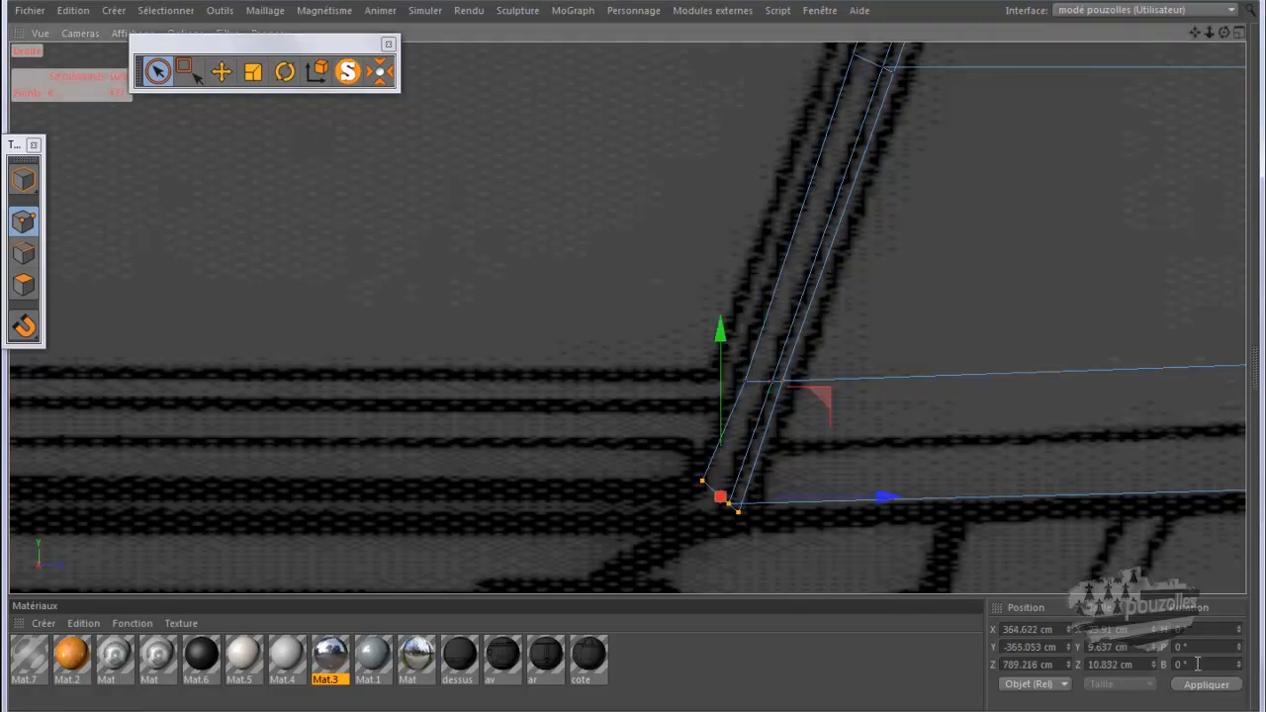
double_click(1115, 647)
type("0")
key("Return")
scroll(776, 544, "down", 5)
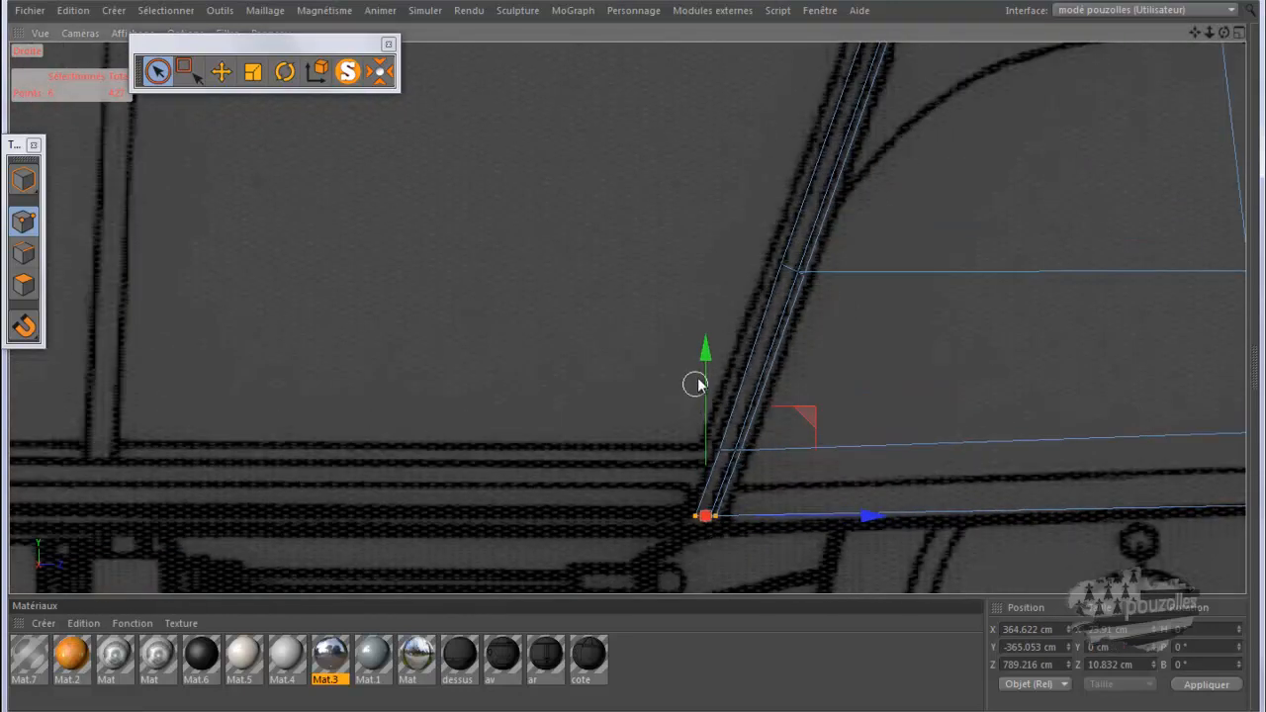
left_click_drag(705, 354, 704, 370)
Step: Copy the Y position -367.235 cm from the front post's bottom points and apply it to the rear post's bottom points
scroll(830, 388, "down", 4)
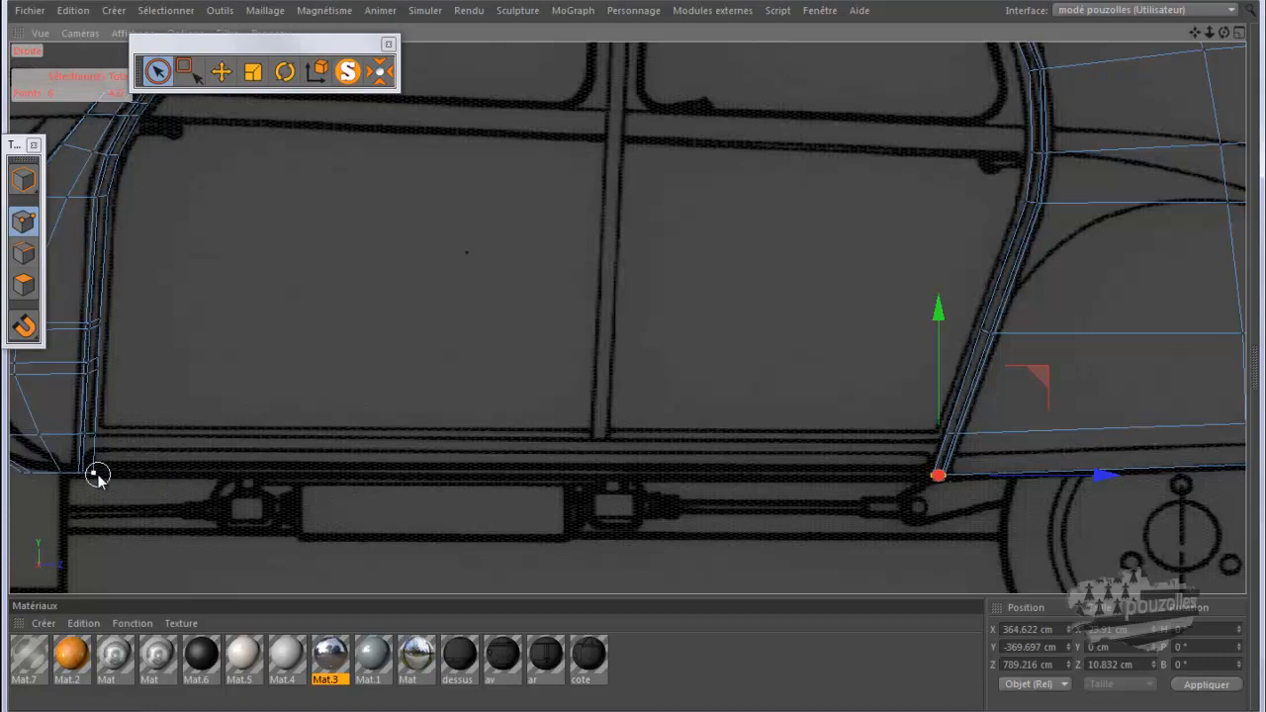
left_click(95, 472)
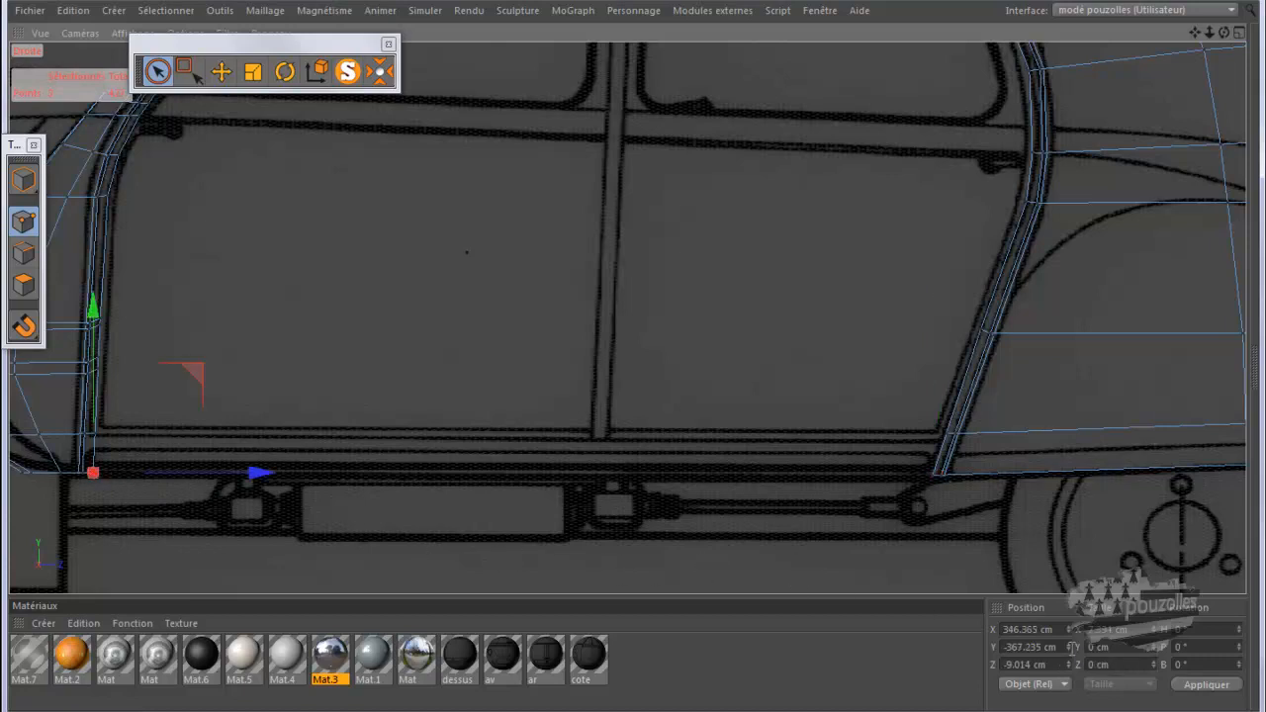
double_click(1031, 647)
key("ctrl+c")
left_click(960, 478)
double_click(1031, 648)
right_click(1031, 647)
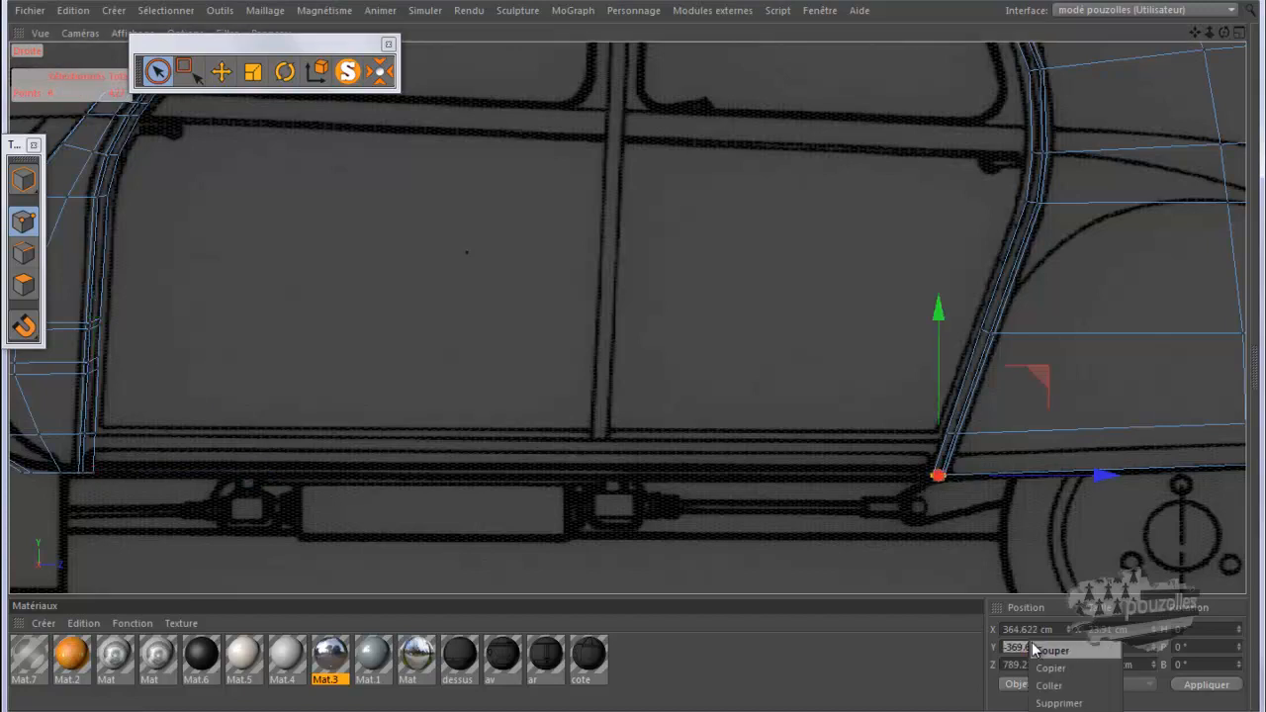
left_click(1049, 684)
left_click(1191, 686)
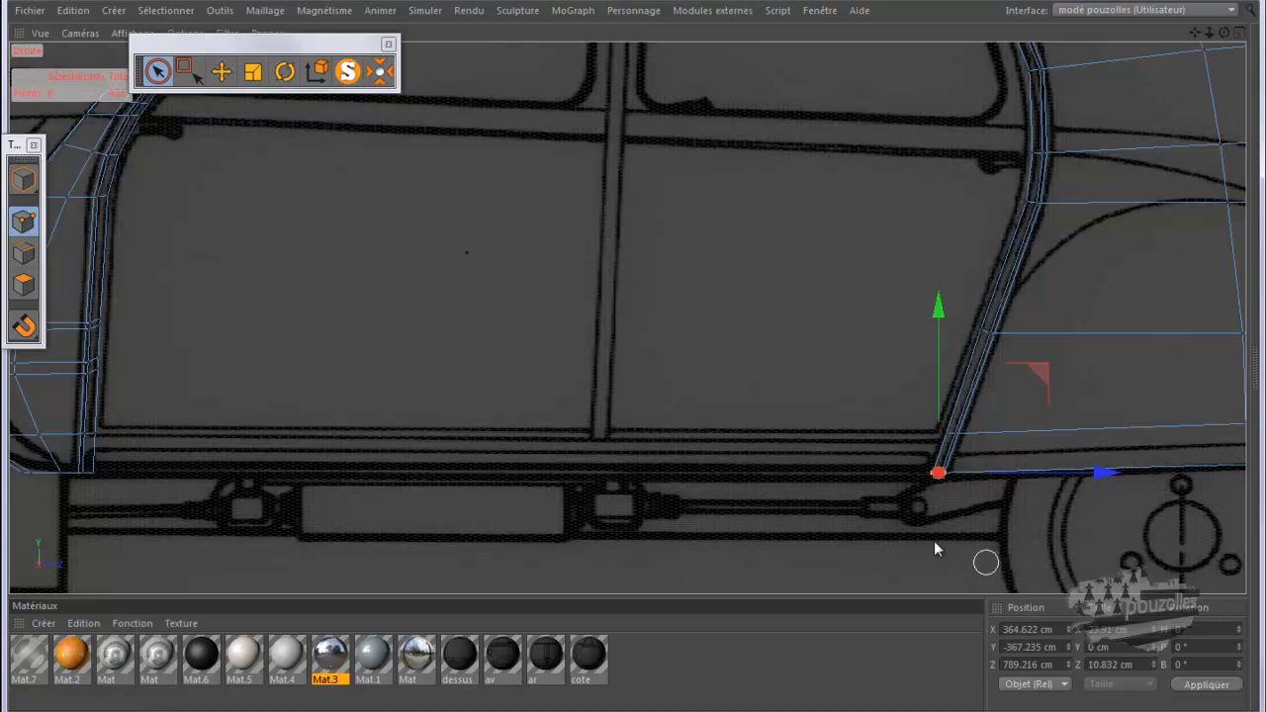
Step: Copy the Y position -330.389 cm from the front post's second-lowest points and paste it for the rear post's matching row
left_click(102, 436)
double_click(1018, 647)
key("ctrl+c")
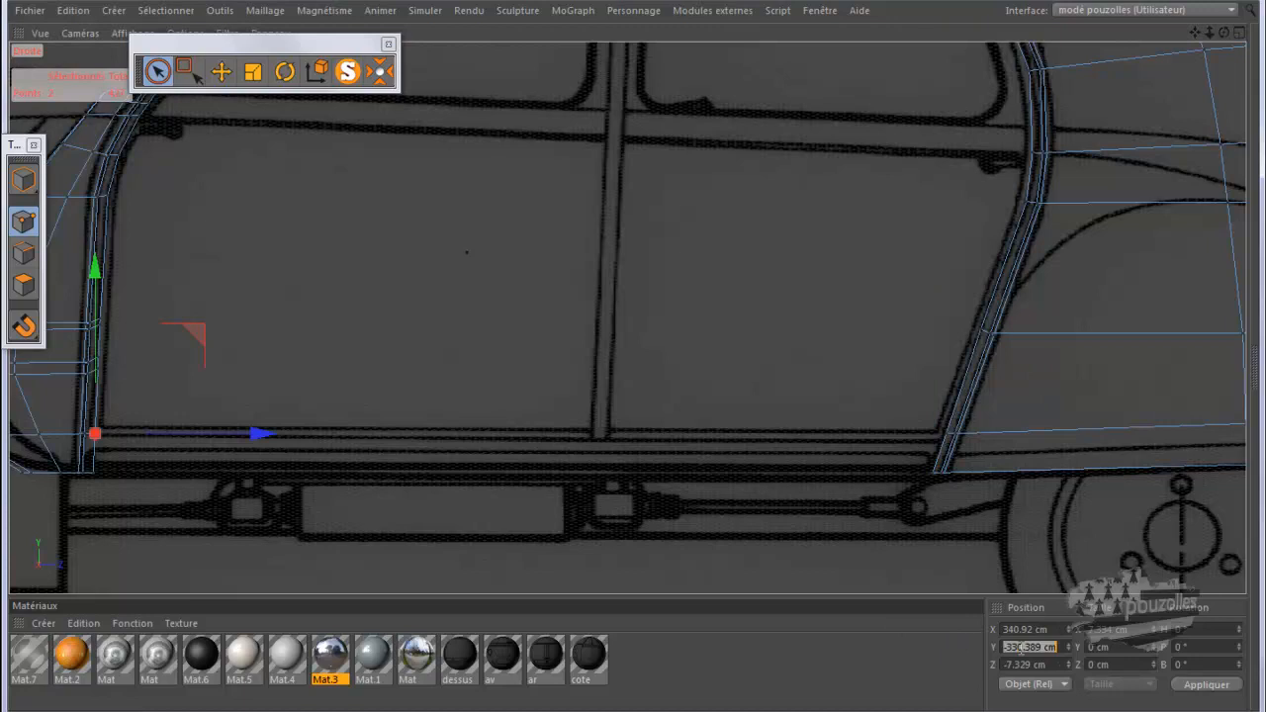
right_click(1019, 645)
left_click(1039, 669)
left_click(987, 433)
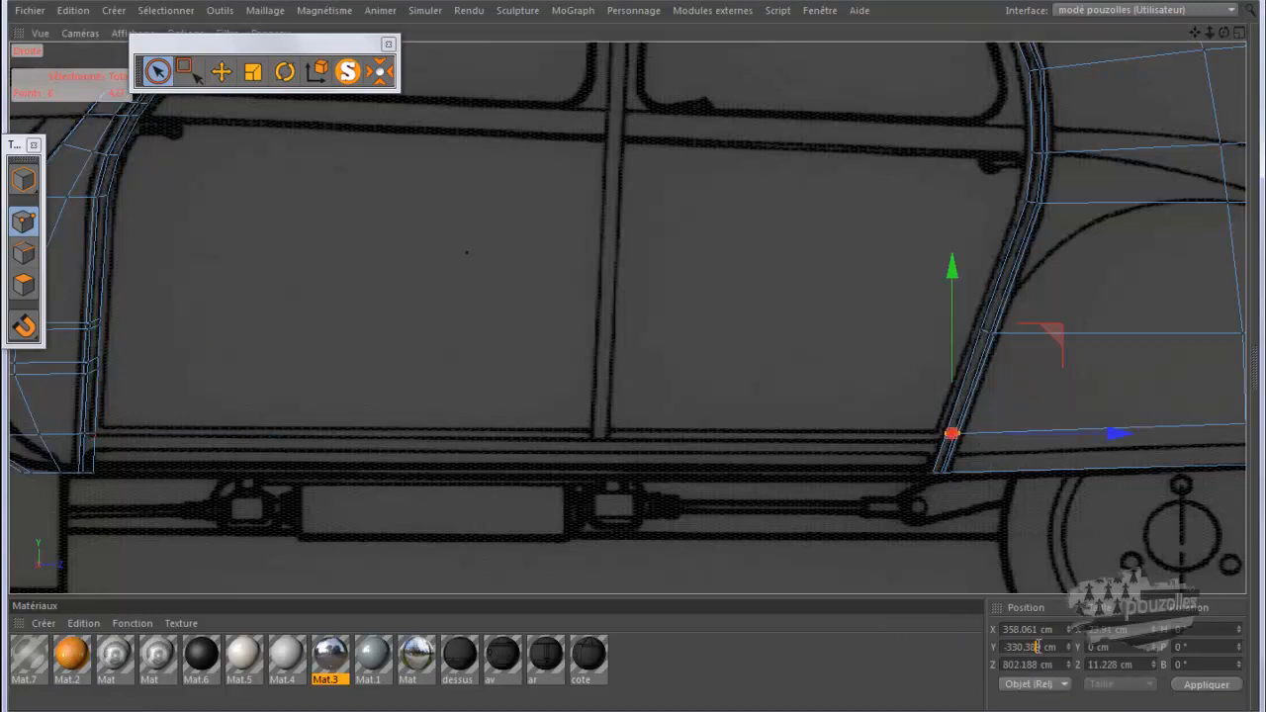
double_click(1039, 647)
right_click(1041, 645)
left_click(1060, 685)
Step: Copy the front post's second-row Y position of -330.389 cm again and apply it to the rear post's second-lowest points
left_click(103, 438)
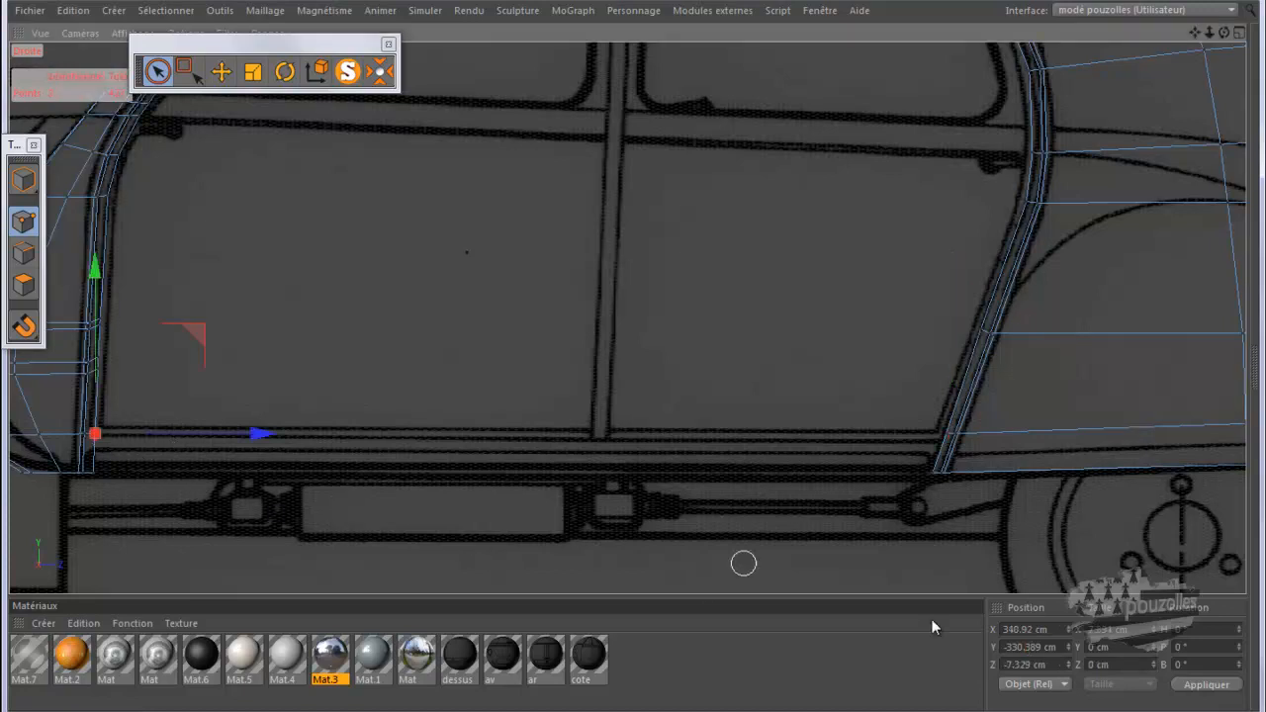
left_click(1031, 647)
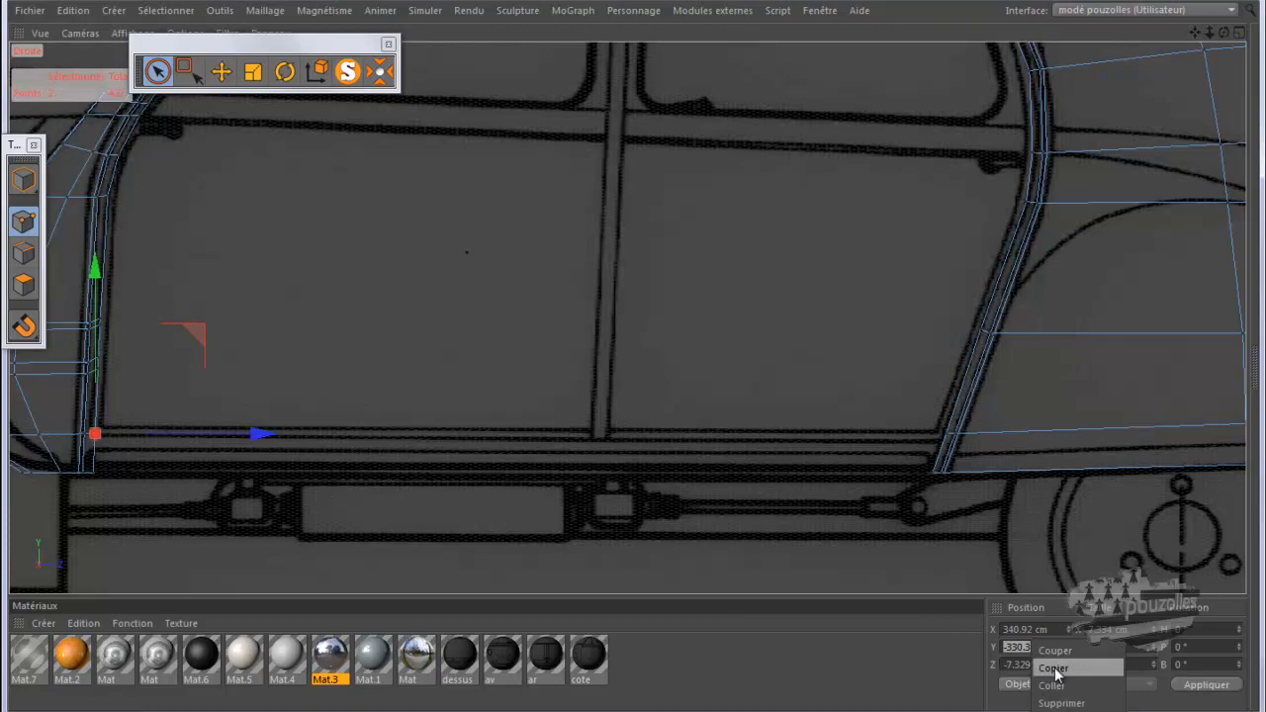
left_click_drag(939, 436, 991, 432)
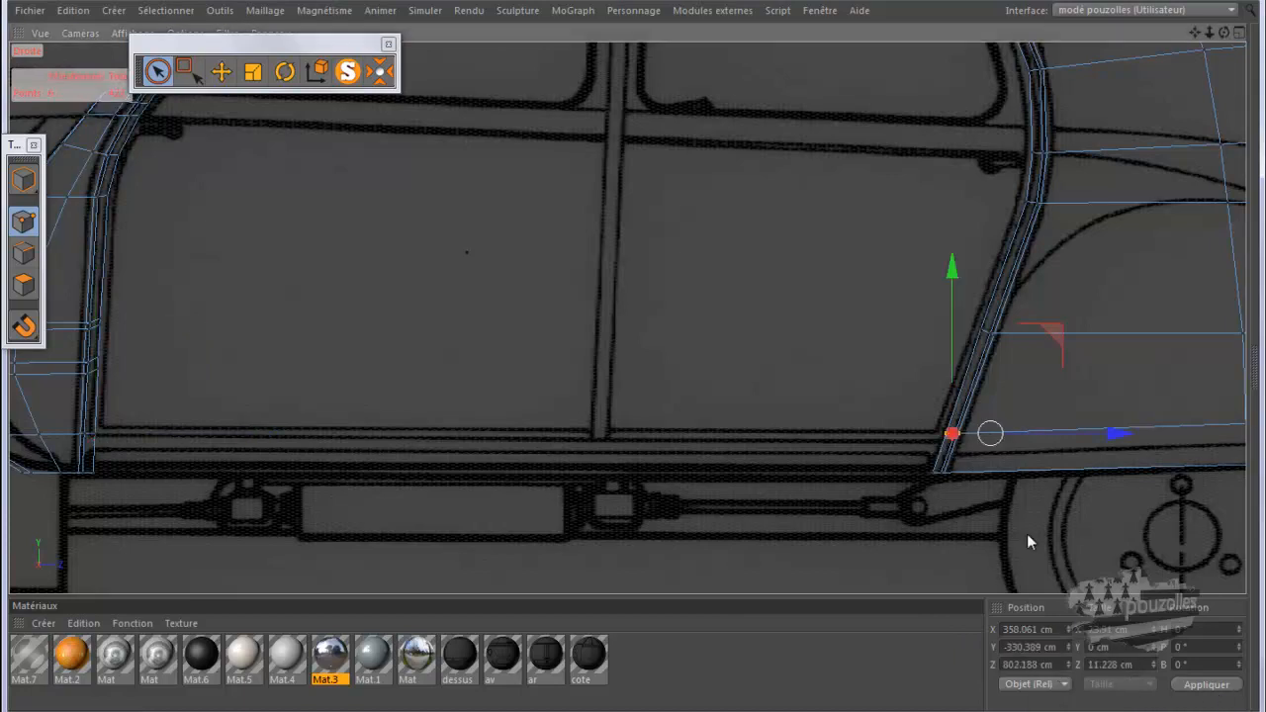
left_click(1032, 647)
right_click(1039, 649)
left_click(1063, 686)
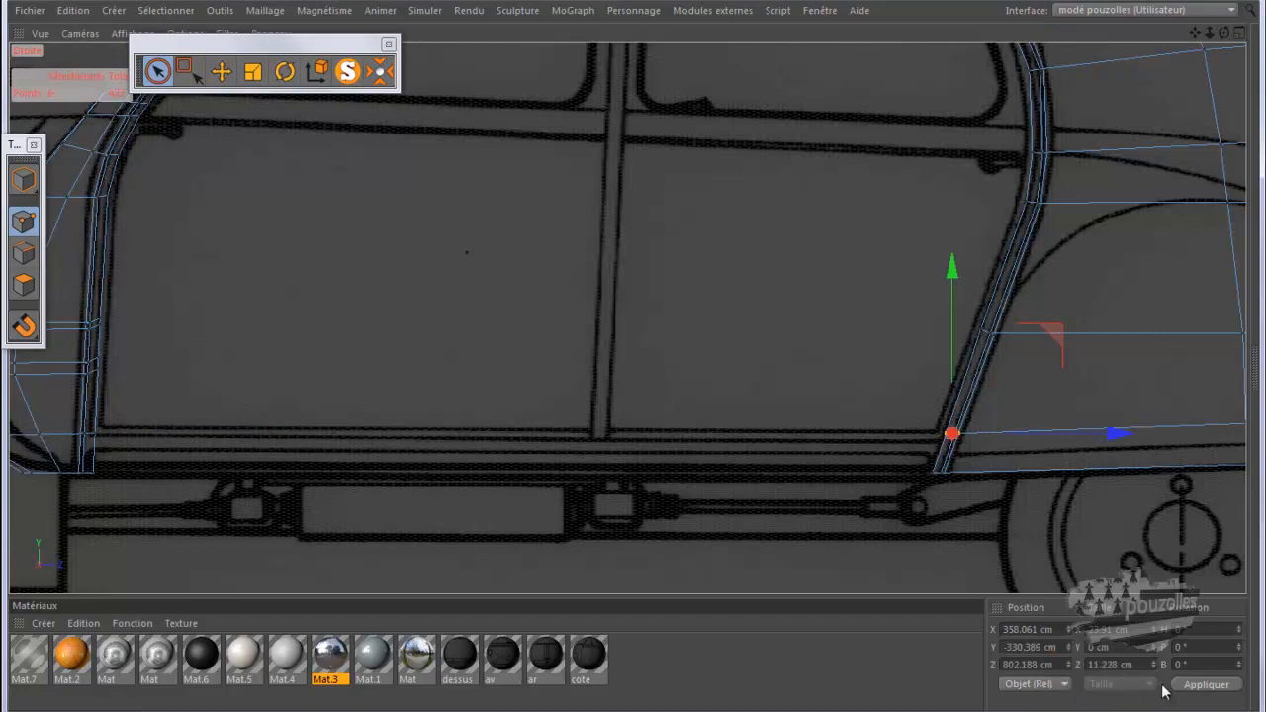
left_click(1201, 687)
Step: Select the front post's second-lowest points and examine the post's lower end in the perspective view
left_click(103, 434)
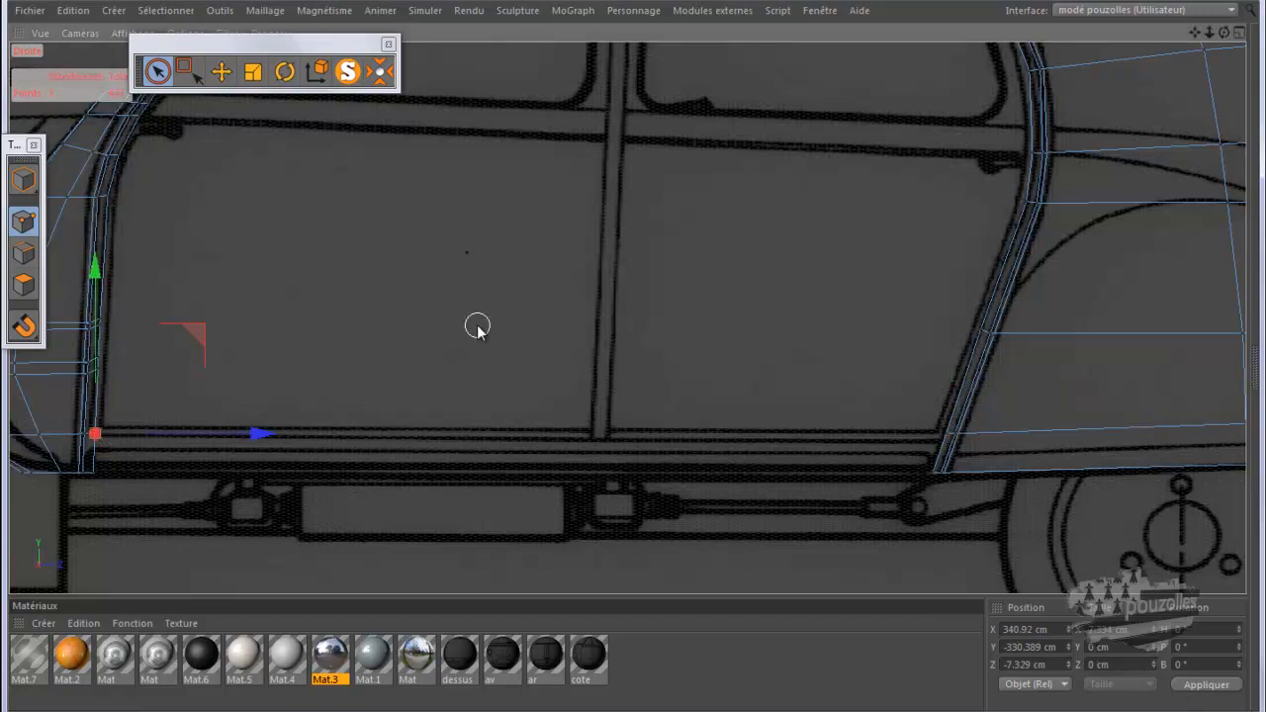
middle_click(419, 326)
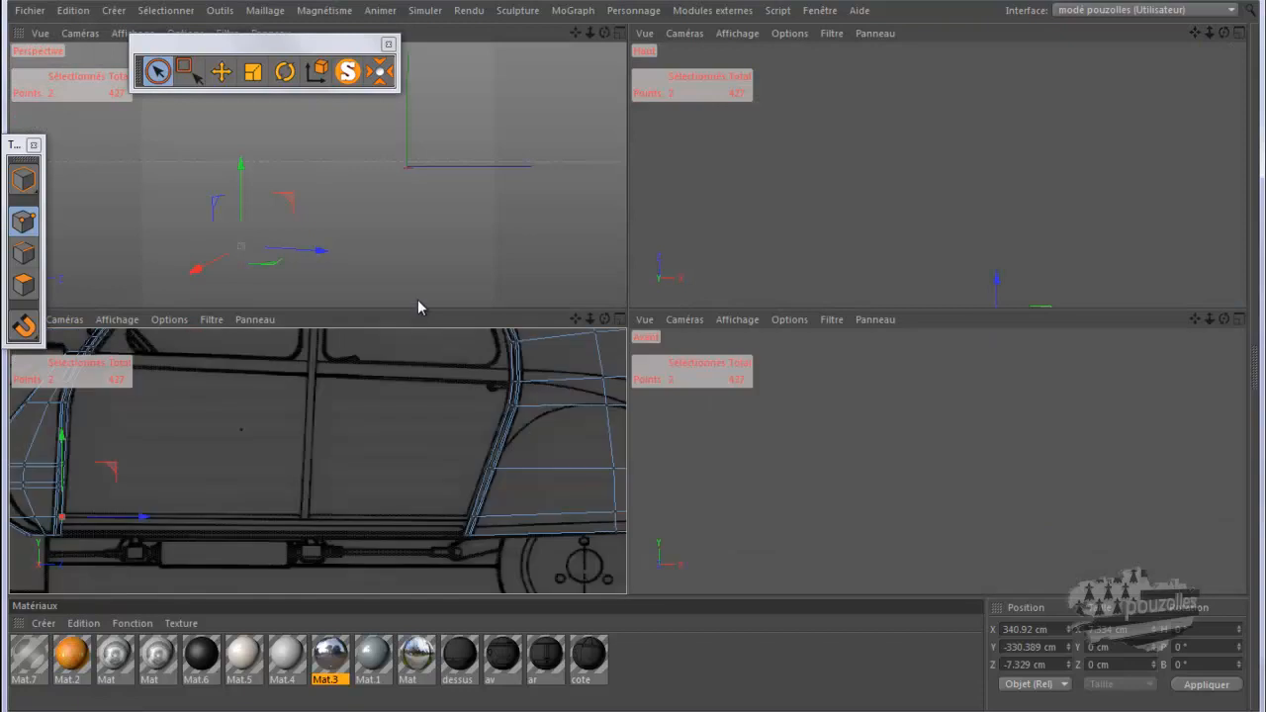
middle_click(413, 263)
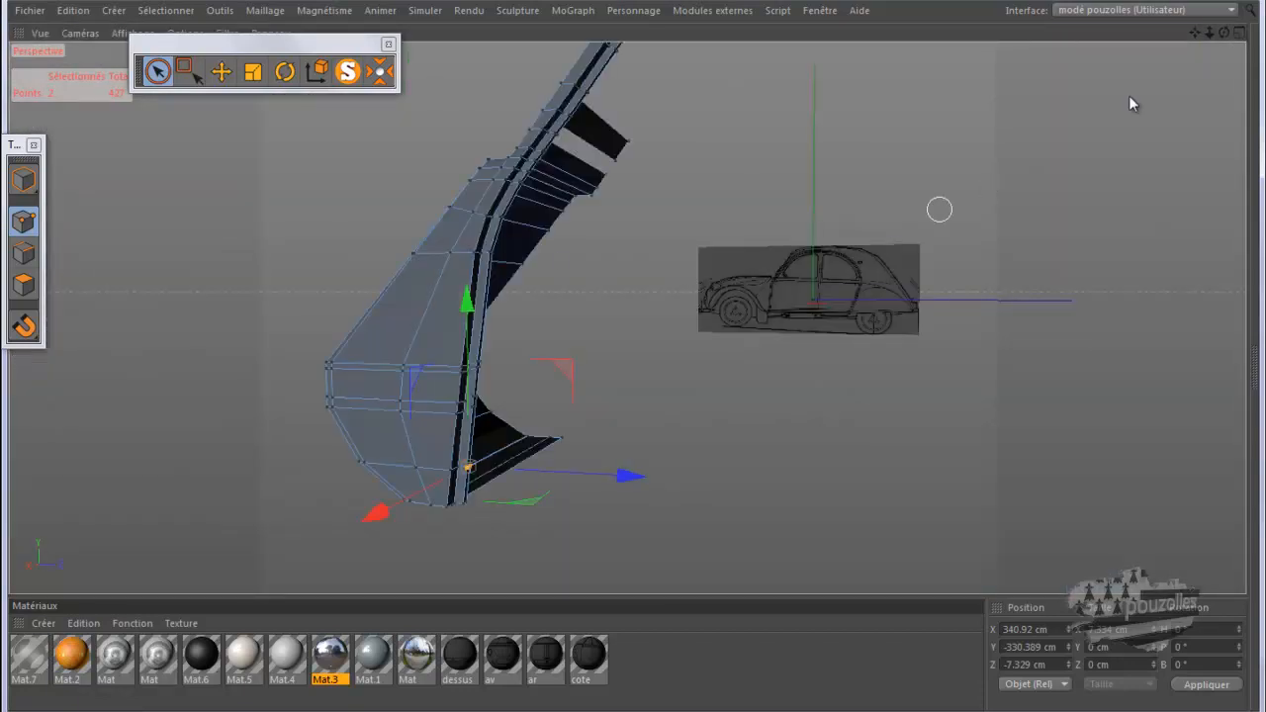
mouse_move(1221, 36)
left_mouse_down()
mouse_move(623, 354)
mouse_move(1213, 36)
left_mouse_up()
scroll(346, 476, "up", 4)
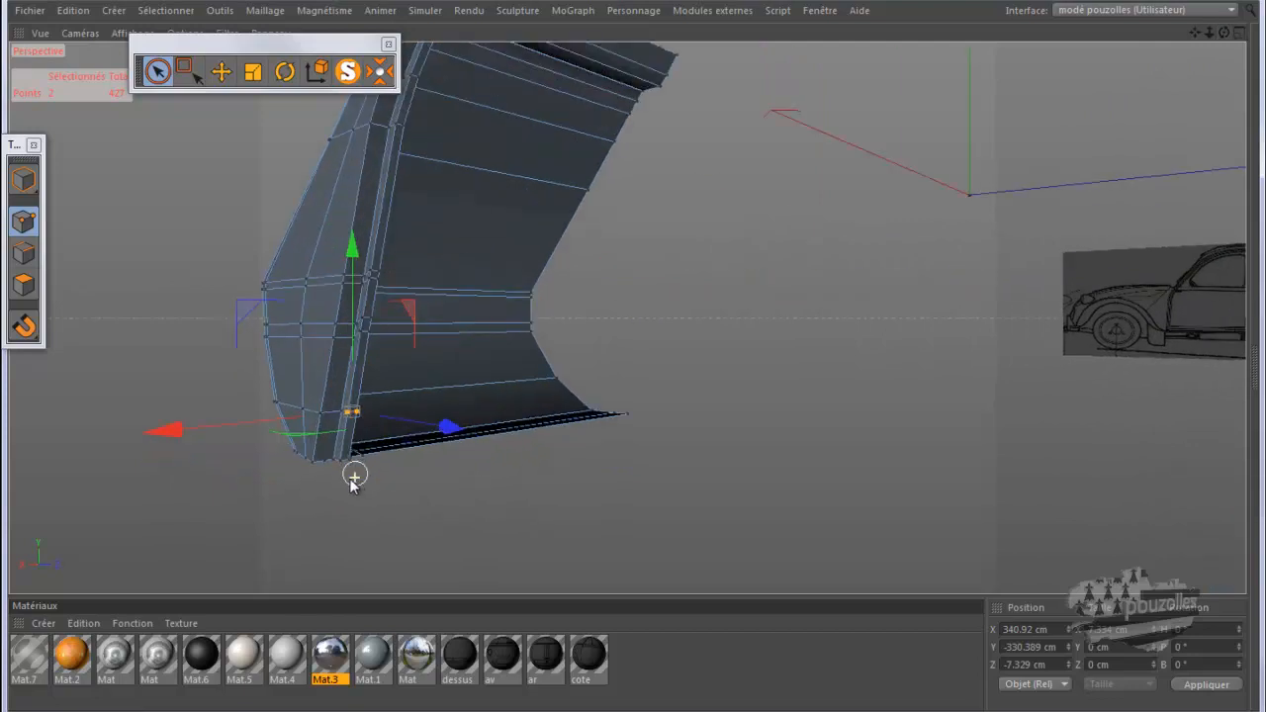
scroll(339, 475, "up", 3)
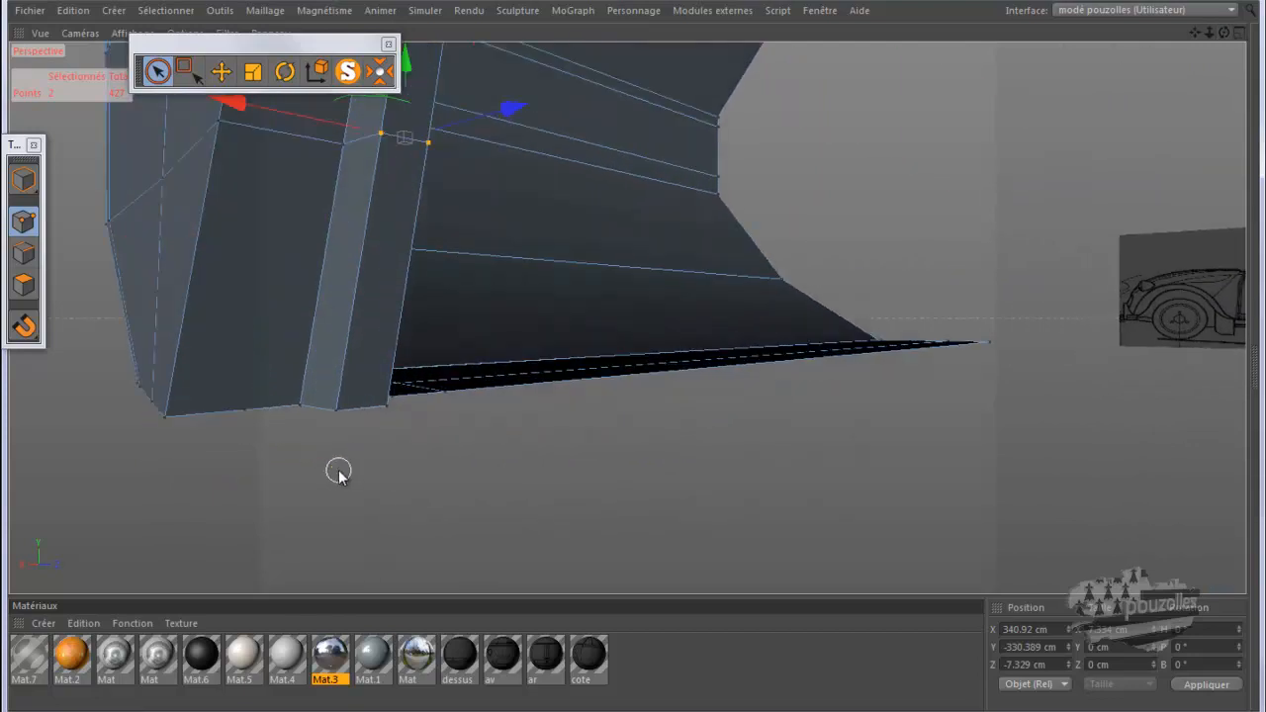
scroll(339, 473, "down", 3)
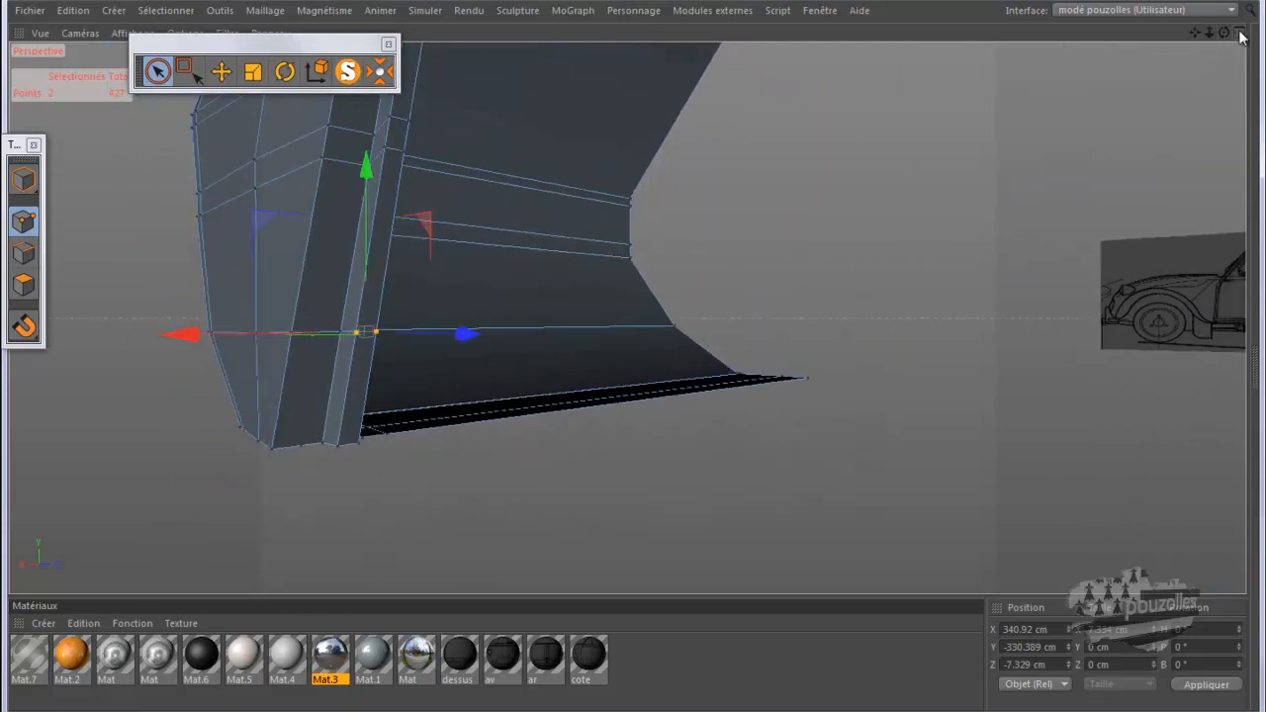
left_click_drag(1224, 33, 633, 355)
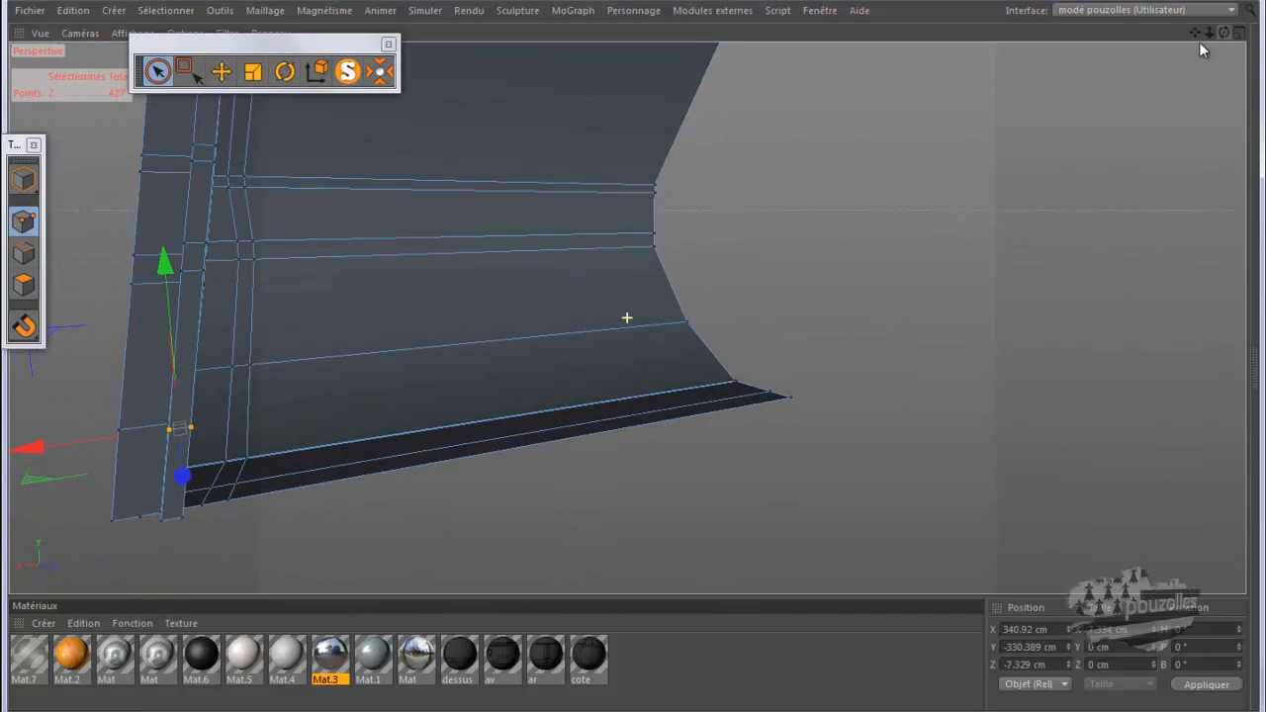
scroll(842, 227, "down", 3)
scroll(396, 425, "up", 4)
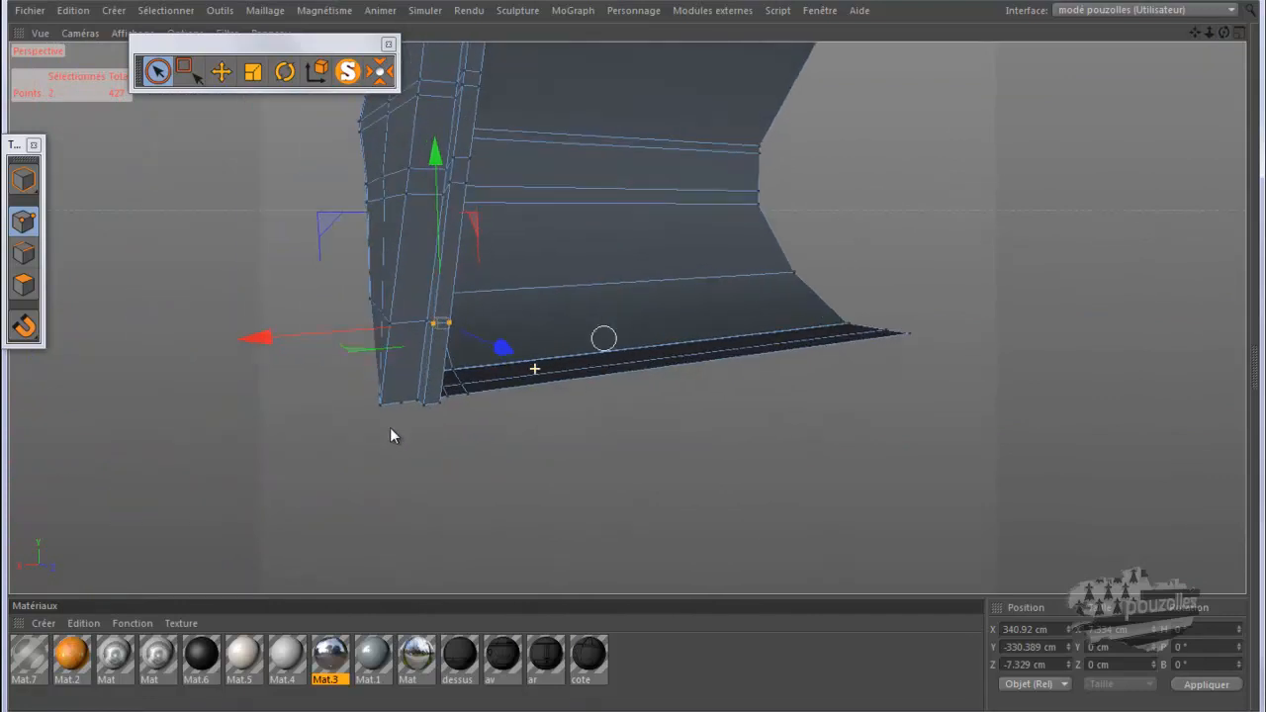
scroll(374, 397, "up", 5)
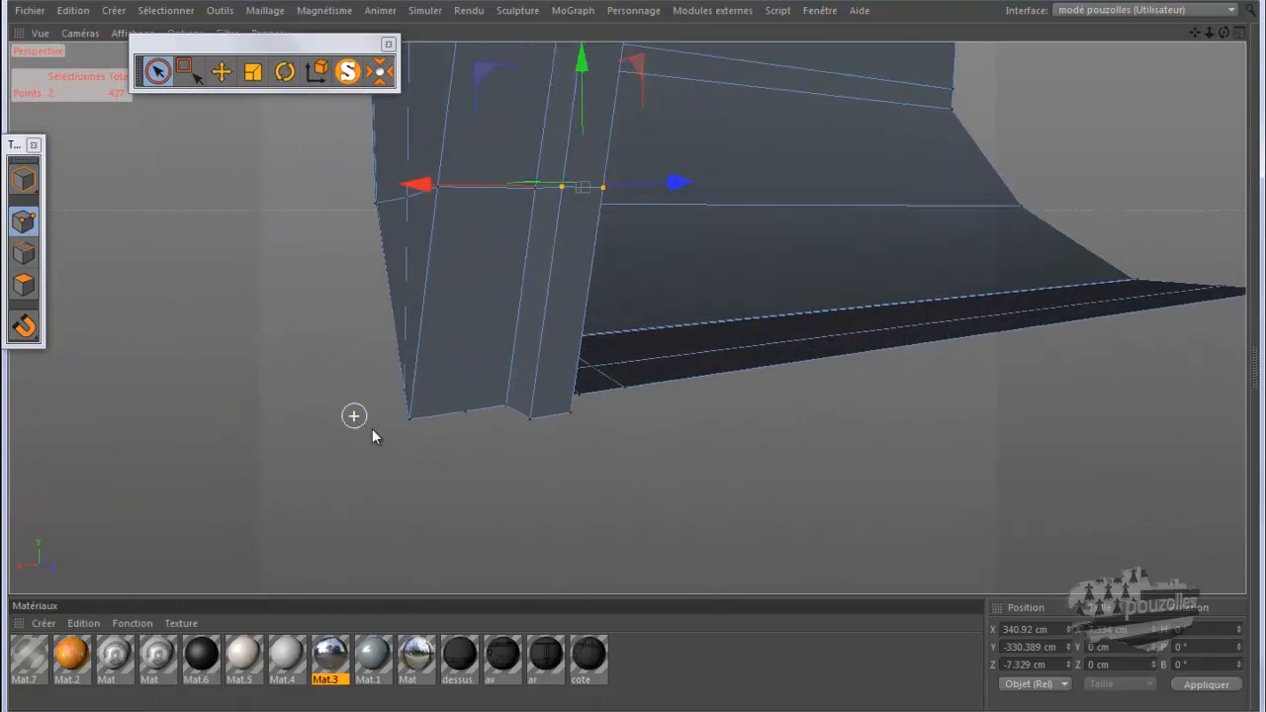
Step: Select a single point on the front post's bottom edge and examine how the stepped frame meets the body's underside
left_click(484, 414)
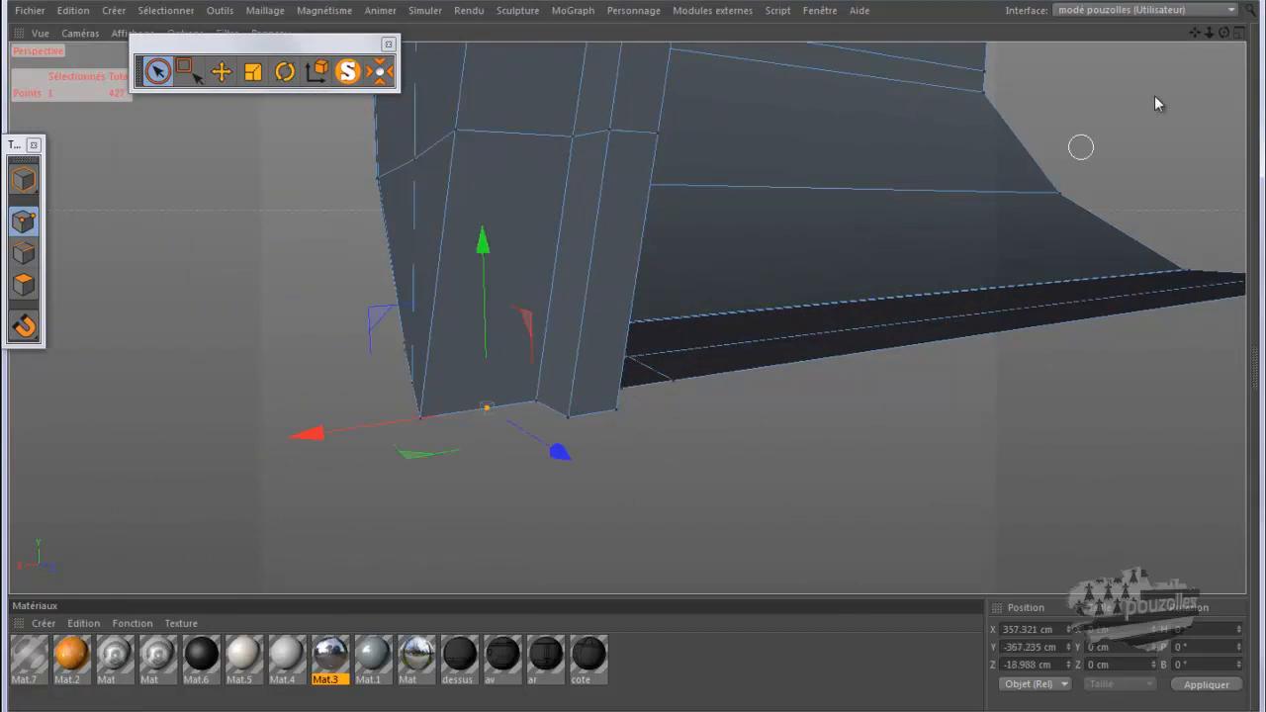
left_click_drag(1223, 34, 634, 365)
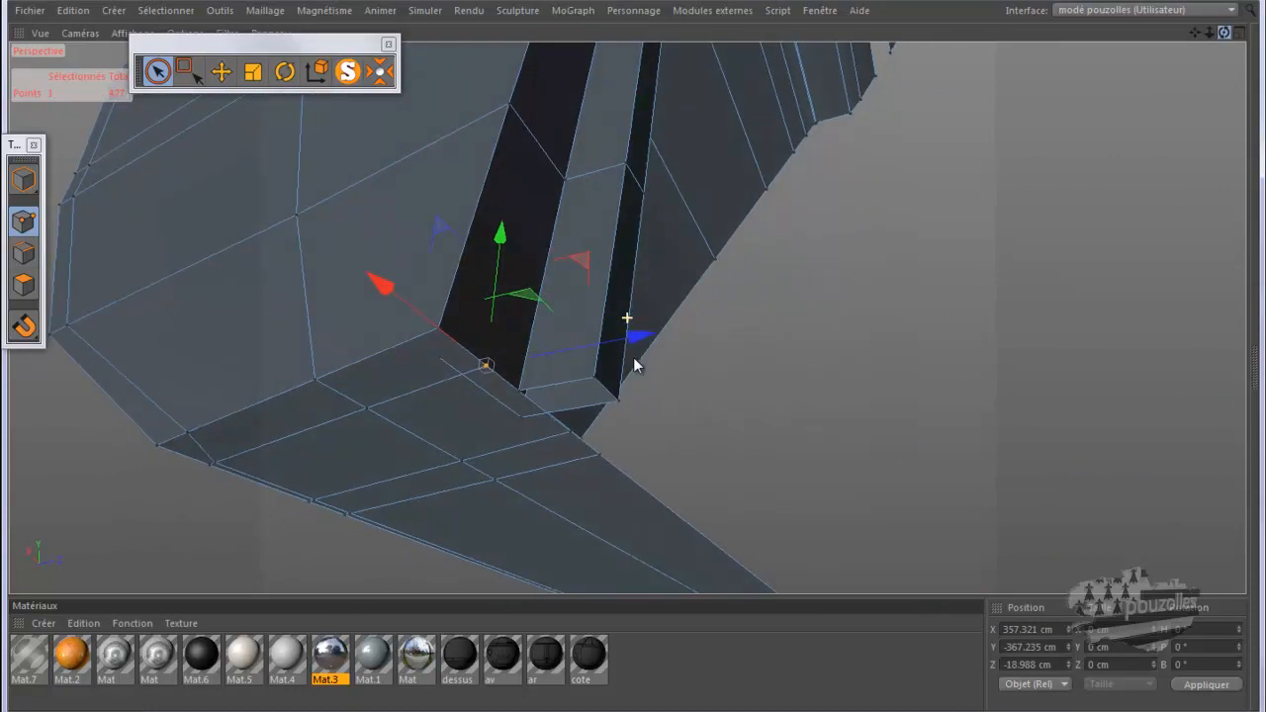
left_click_drag(634, 358, 634, 358)
left_click_drag(491, 277, 133, 495, "alt")
scroll(109, 502, "down", 4)
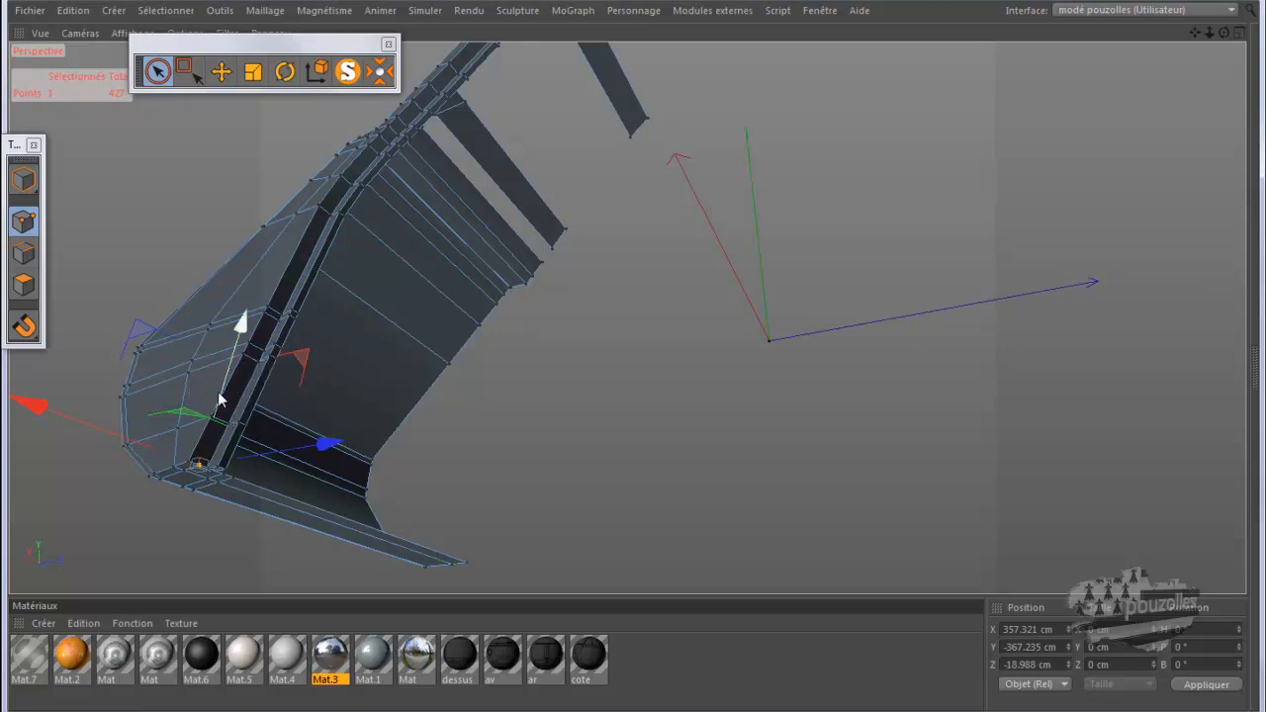
scroll(215, 397, "down", 4)
scroll(636, 362, "up", 5)
Step: Examine the rear post's lower end in perspective, compare it with the front post, and clear the point selection
left_click_drag(637, 359, 634, 356)
scroll(893, 422, "up", 2)
scroll(899, 416, "up", 3)
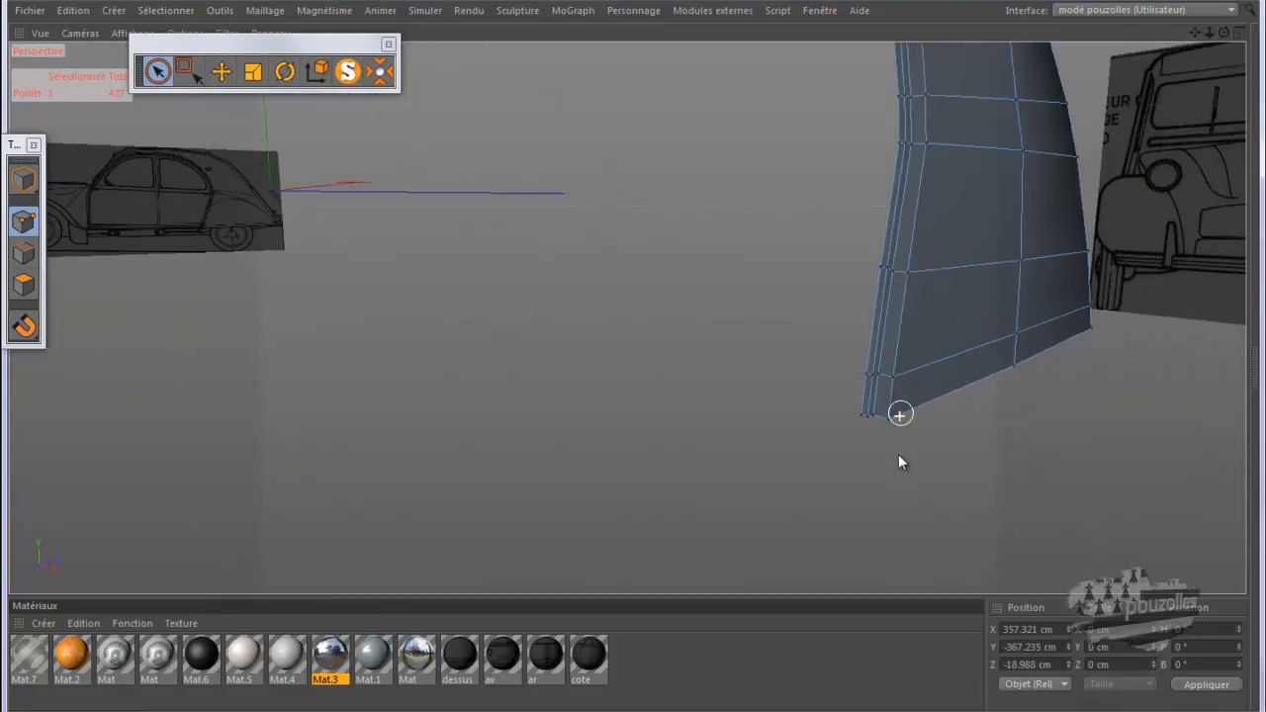
scroll(904, 393, "up", 2)
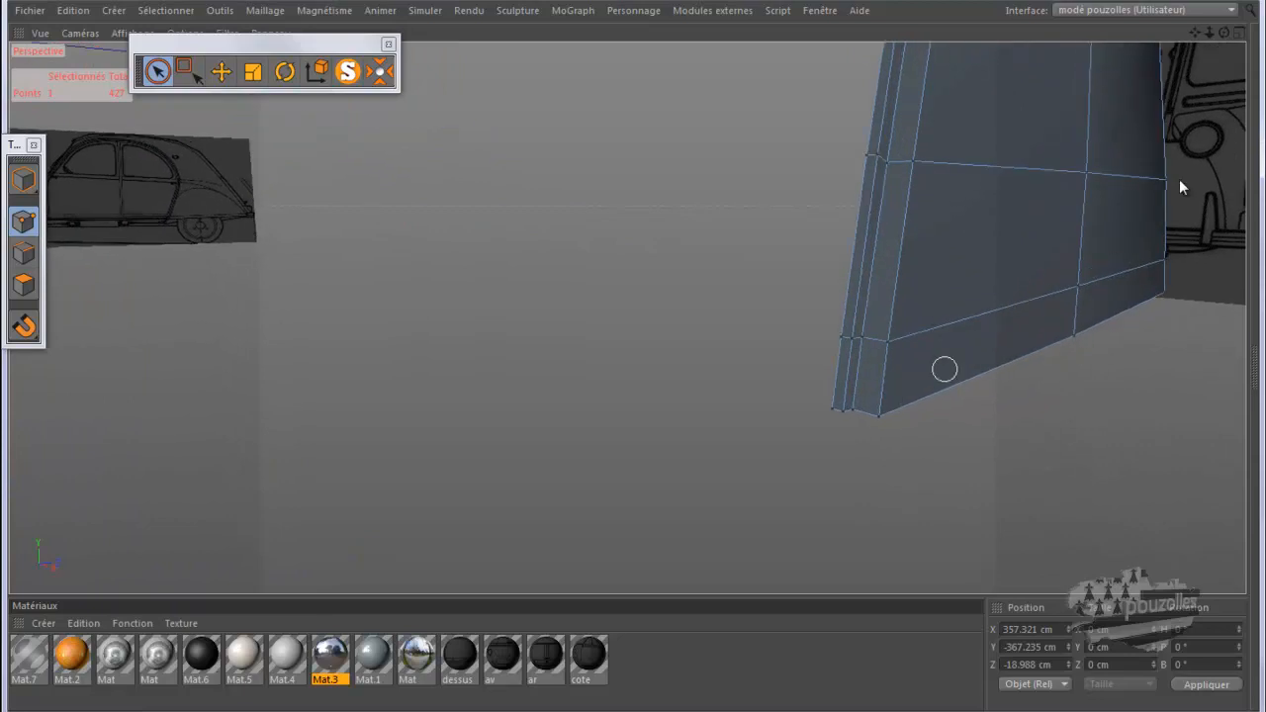
mouse_move(642, 362)
left_mouse_down()
mouse_move(663, 357)
mouse_move(579, 364)
mouse_move(653, 357)
left_mouse_up()
left_click_drag(804, 278, 746, 422, "alt")
left_click(613, 369)
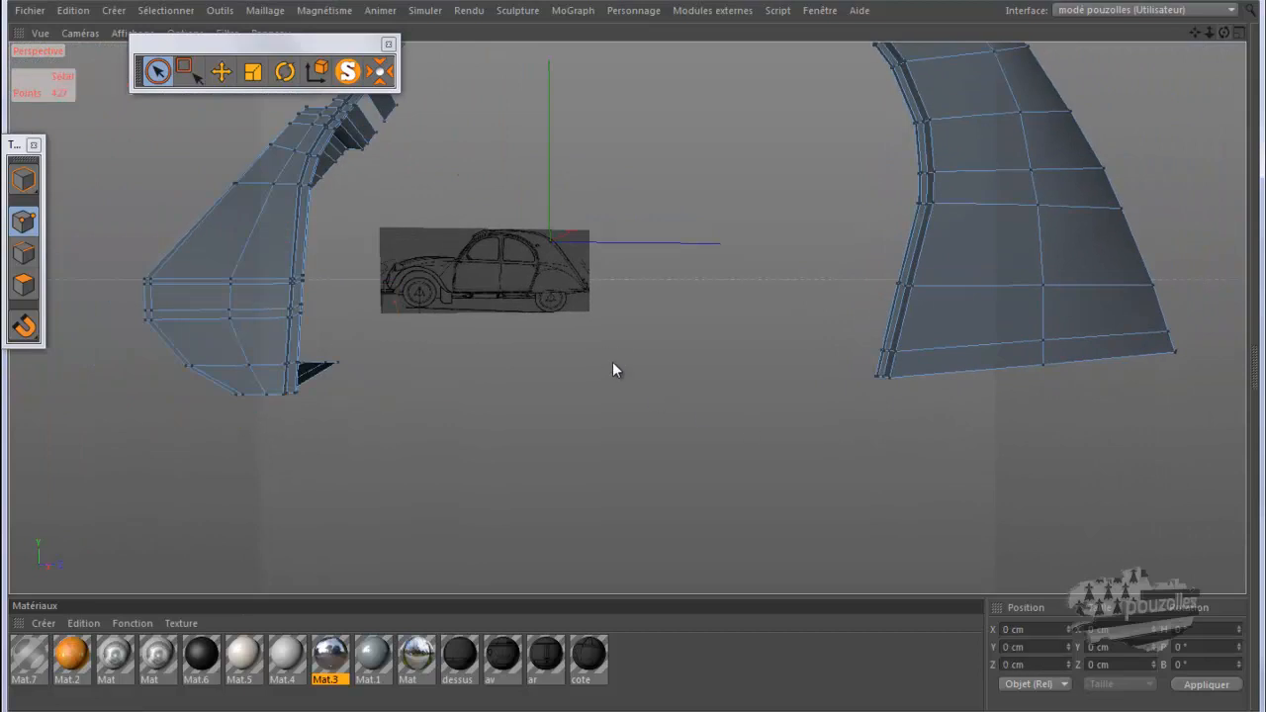